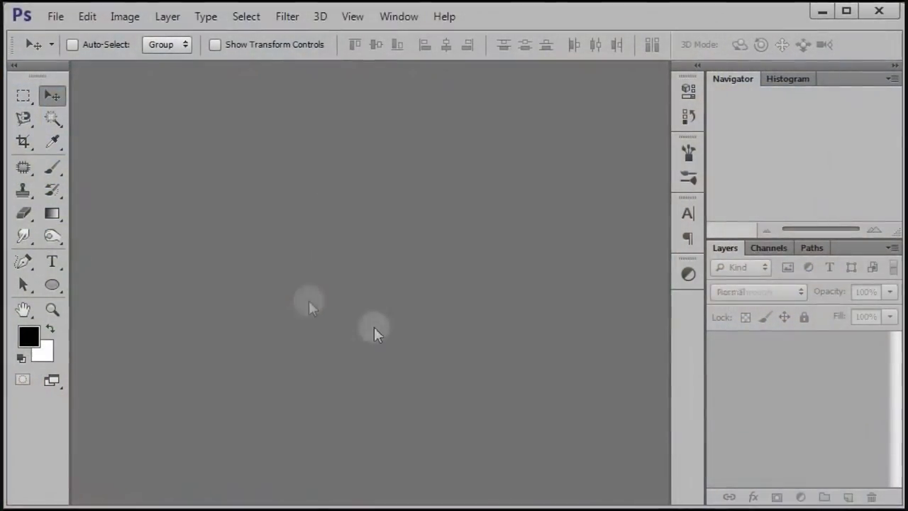
Make a blank 1920 × 1285 px, 72 ppi RGB canvas with a white background
click(58, 20)
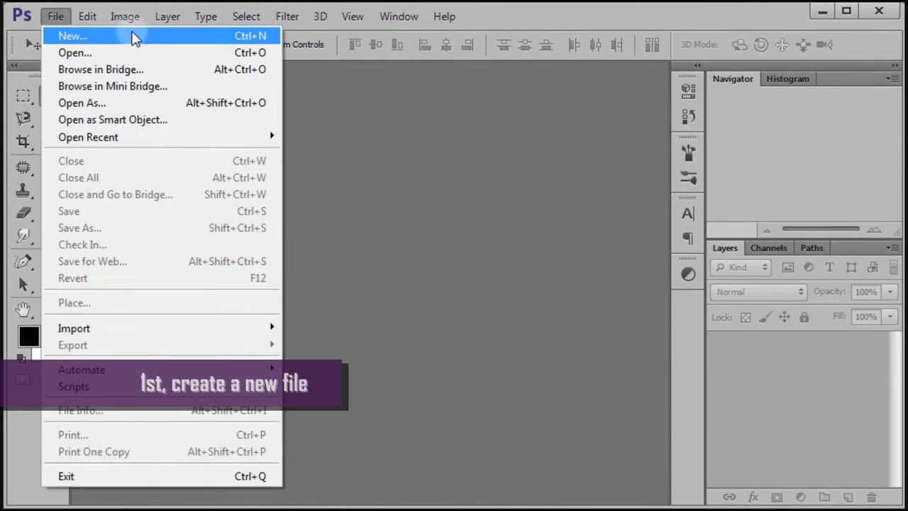
click(133, 37)
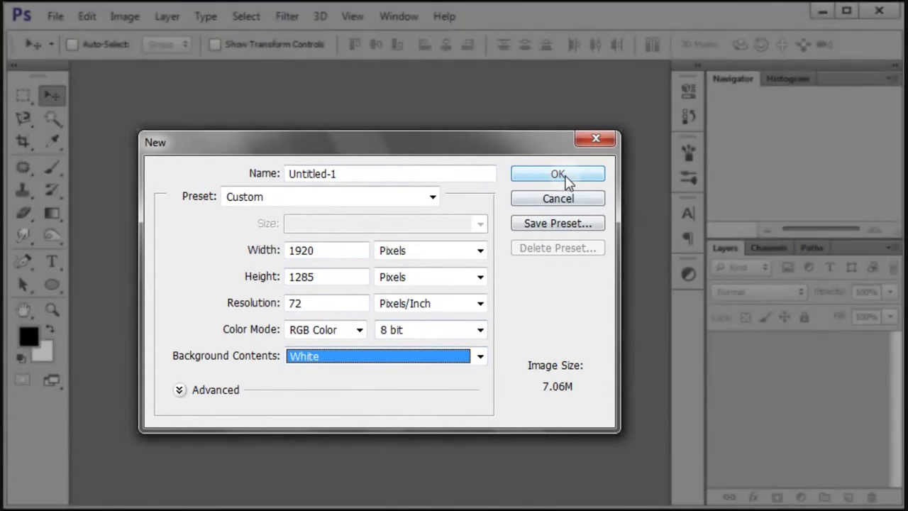
click(565, 176)
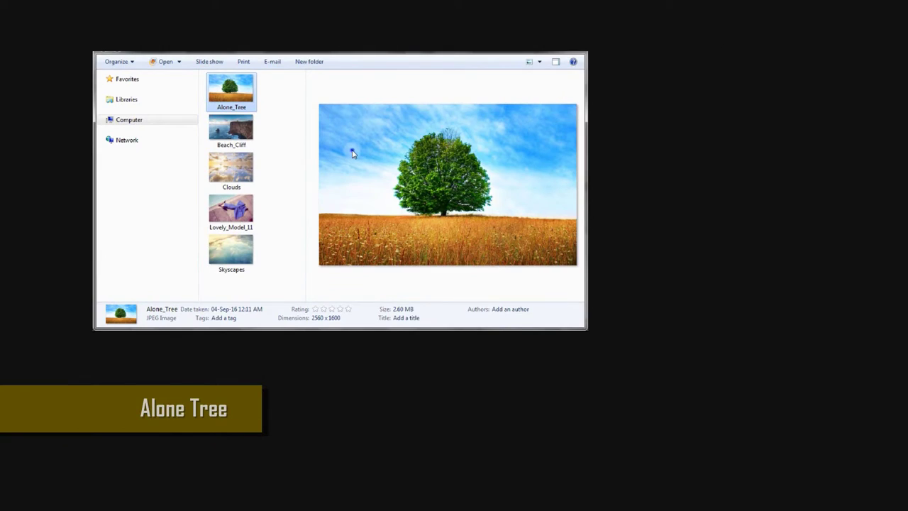
Open Alone_Tree.jpg in Photoshop CS6 via Explorer's Open with menu
right_click(352, 153)
mouse_move(382, 204)
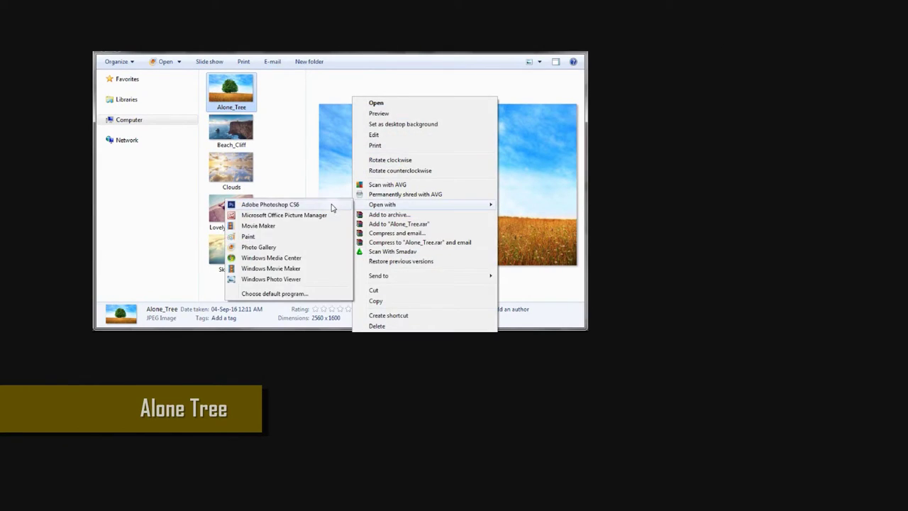
click(331, 206)
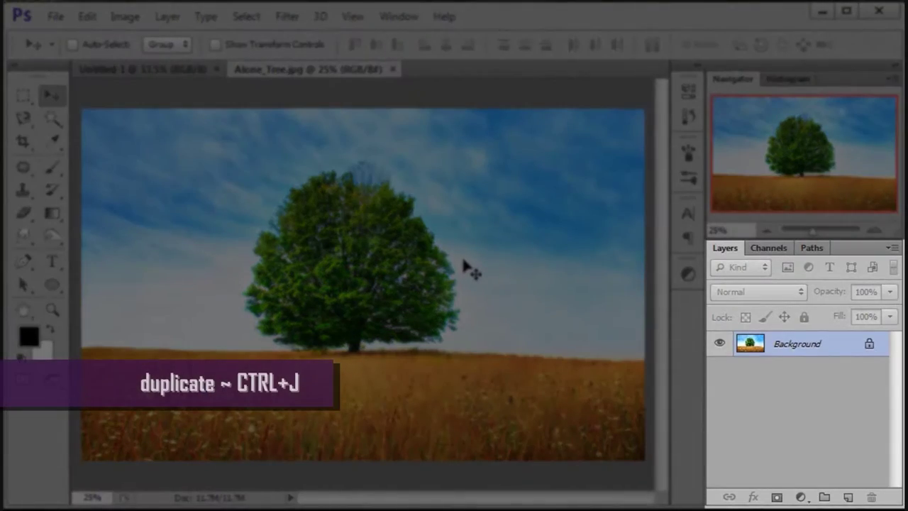
Duplicate the tree photo to Layer 1 and apply Polar Coordinates, Polar to Rectangular
key(ctrl+j)
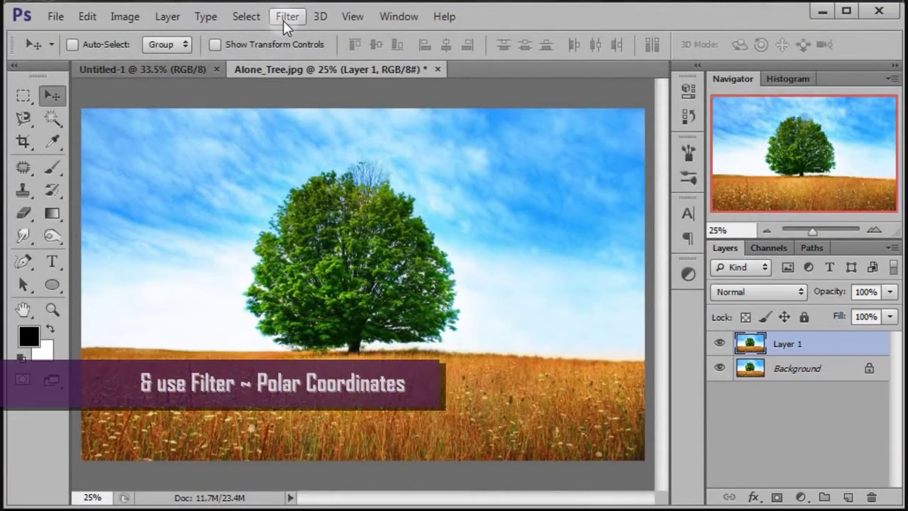
click(283, 20)
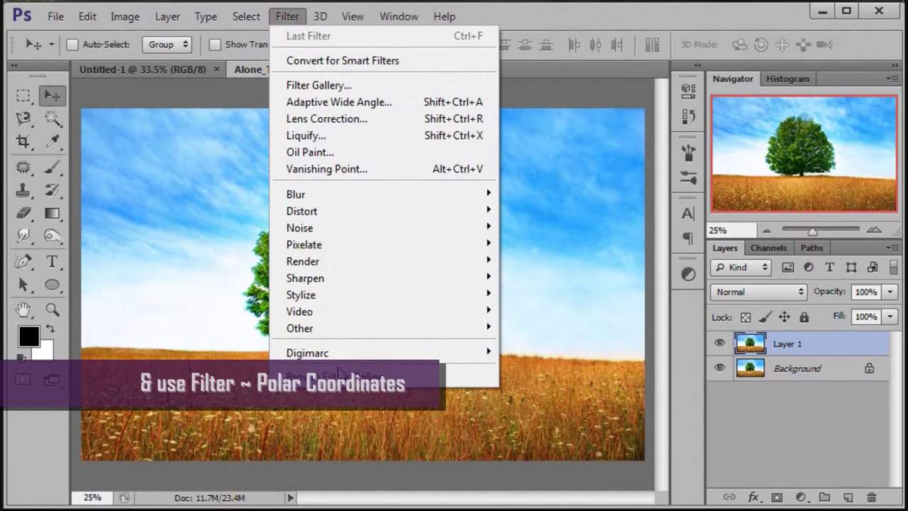
mouse_move(303, 211)
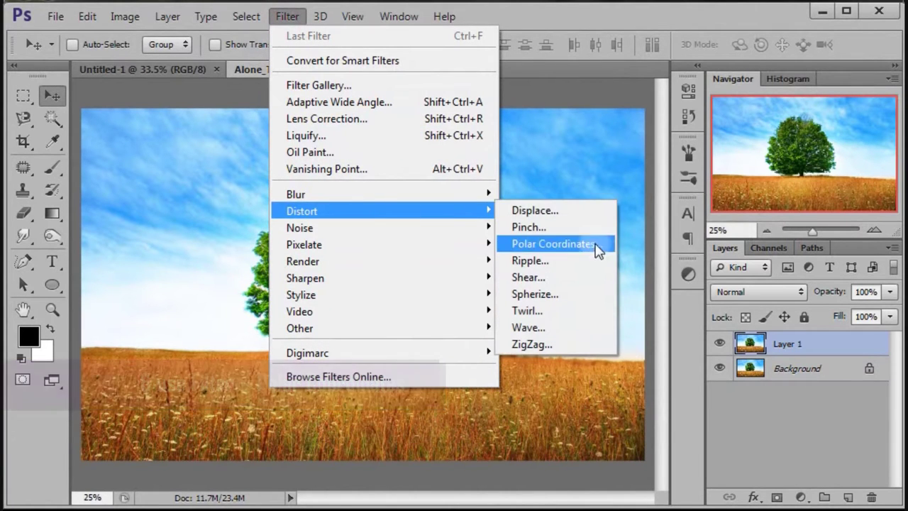
click(604, 244)
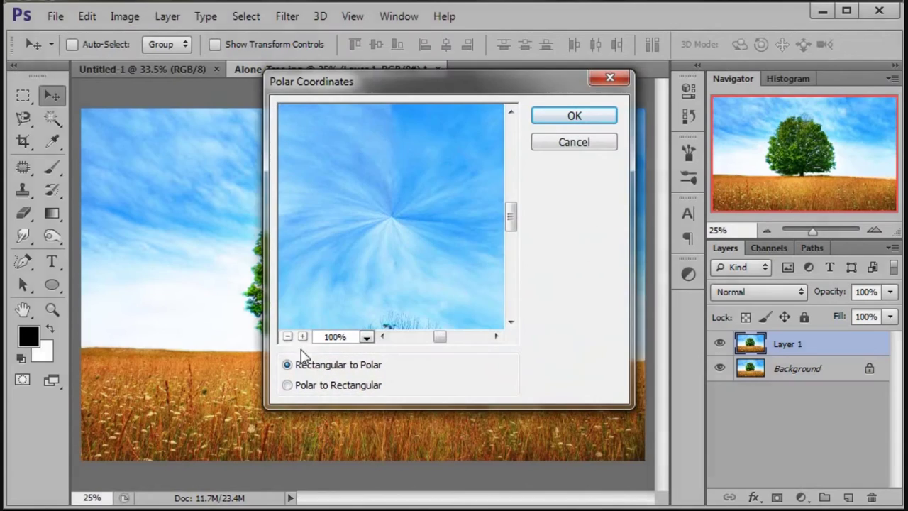
click(287, 338)
click(288, 337)
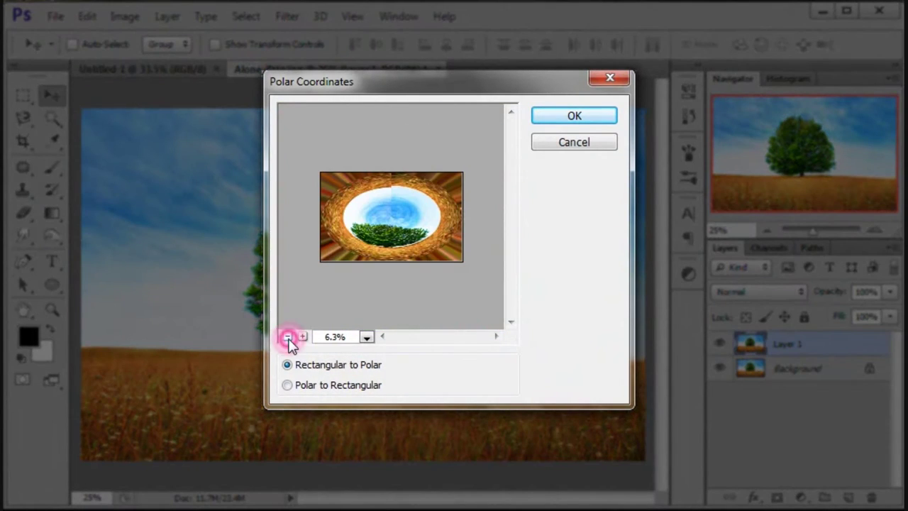
click(315, 387)
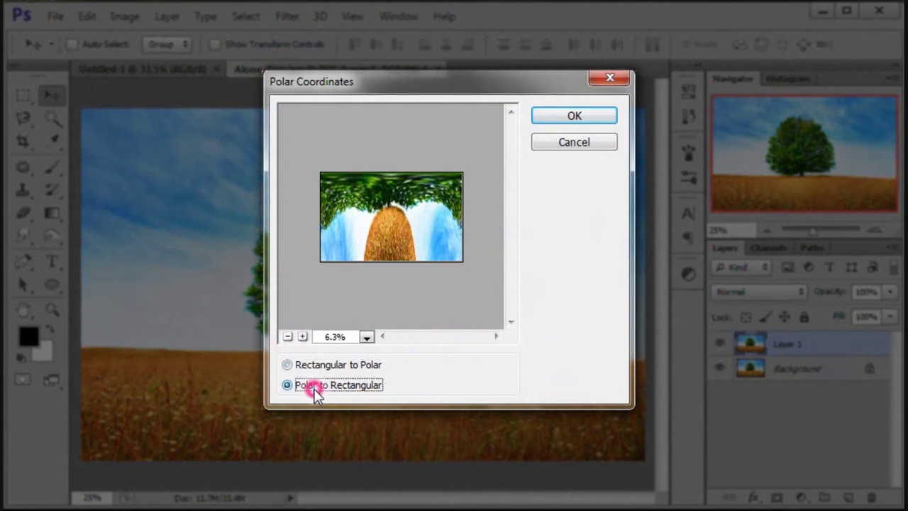
click(303, 338)
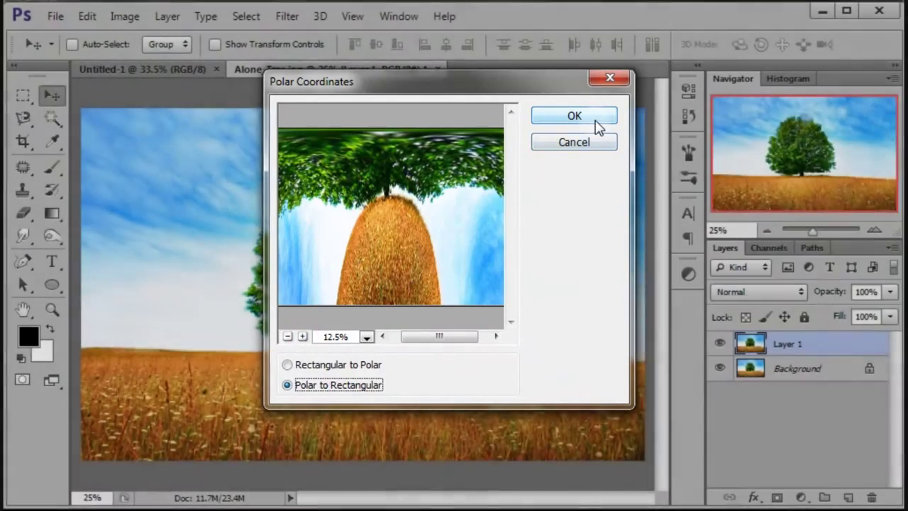
click(595, 120)
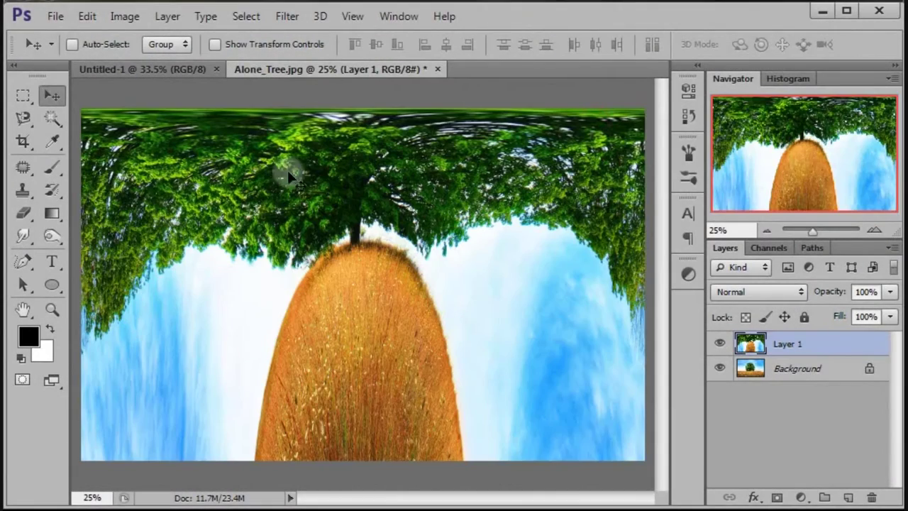
Rotate Layer 1 90° counter-clockwise and shift it to the left
click(87, 16)
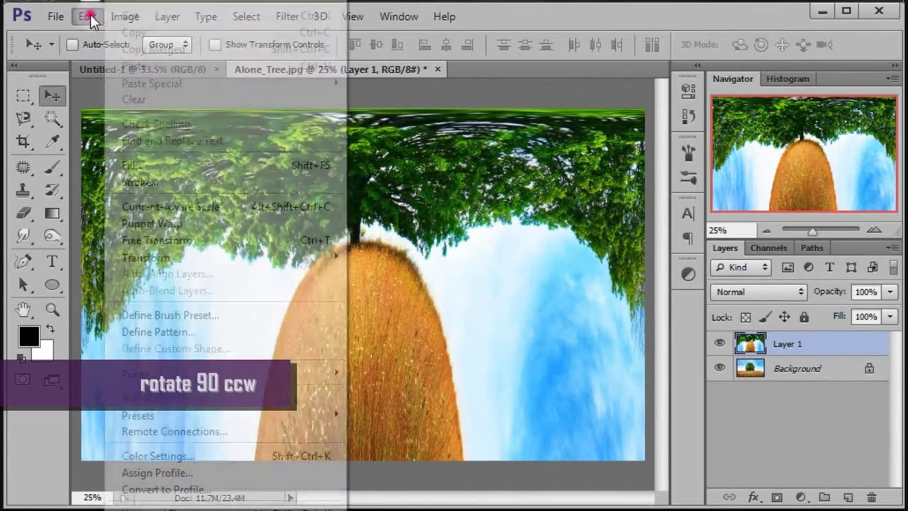
mouse_move(146, 258)
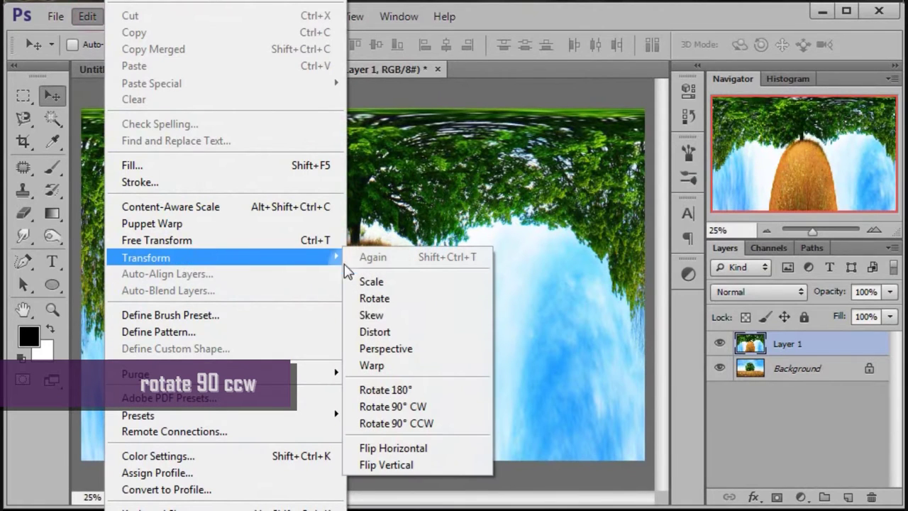
click(447, 424)
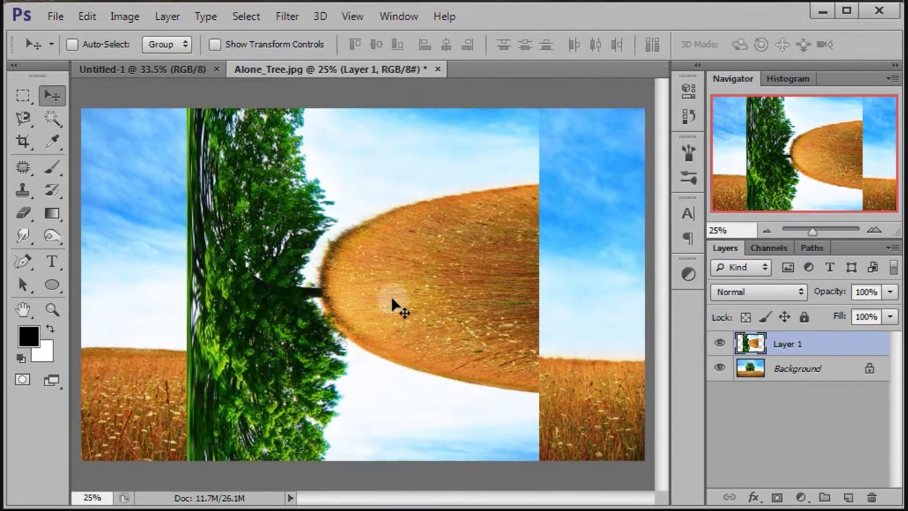
drag(398, 306, 305, 297)
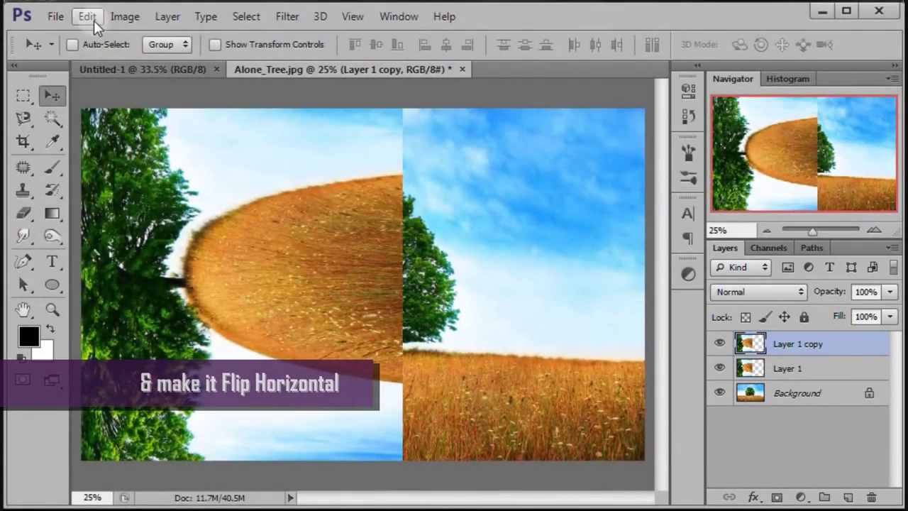
Flip the copy horizontally, move it right to form the oval, and merge into Layer 1
click(93, 20)
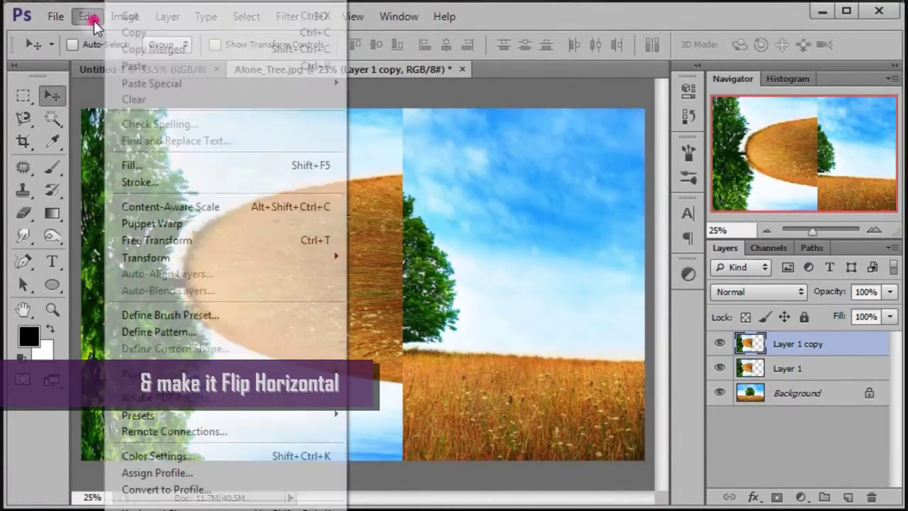
mouse_move(146, 258)
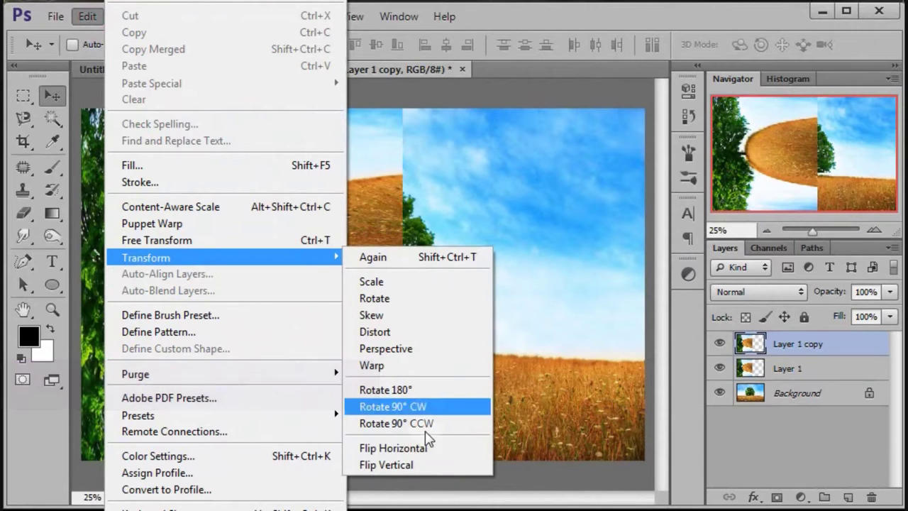
click(425, 450)
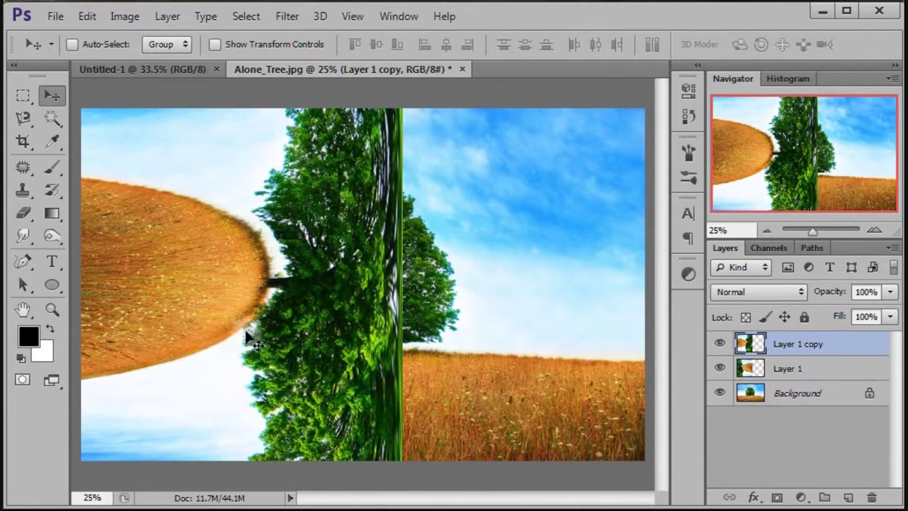
drag(213, 307, 466, 315)
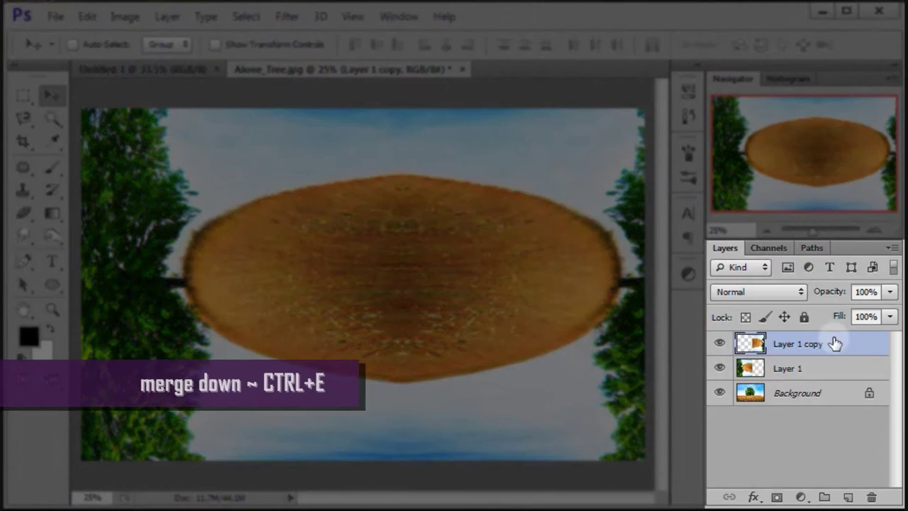
key(ctrl+e)
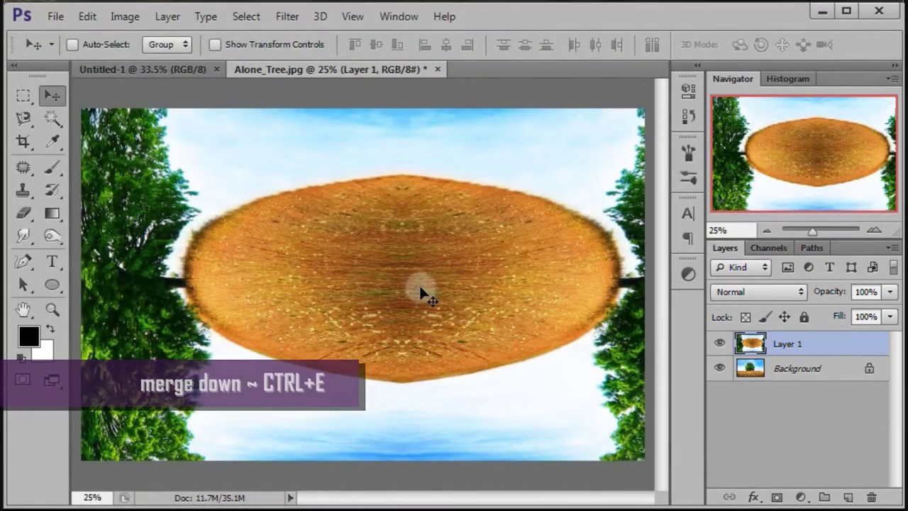
Drag the island layer into Untitled-1, close Alone_Tree.jpg without saving, and zoom out
mouse_move(420, 287)
mouse_down()
mouse_move(170, 63)
mouse_move(341, 259)
mouse_up()
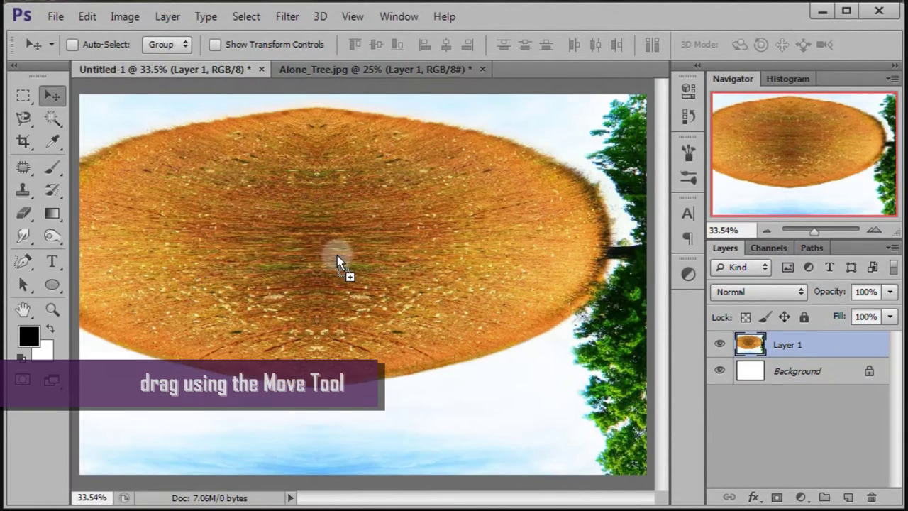
click(404, 71)
click(482, 69)
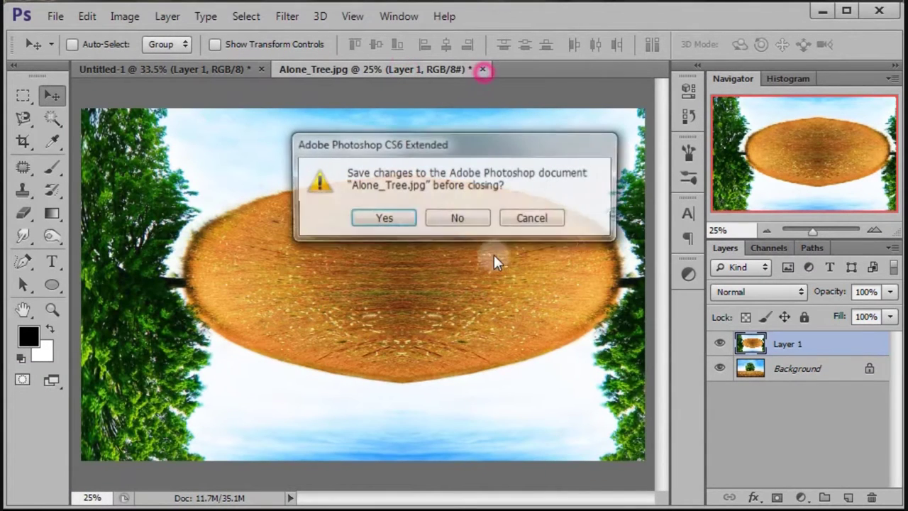
click(467, 221)
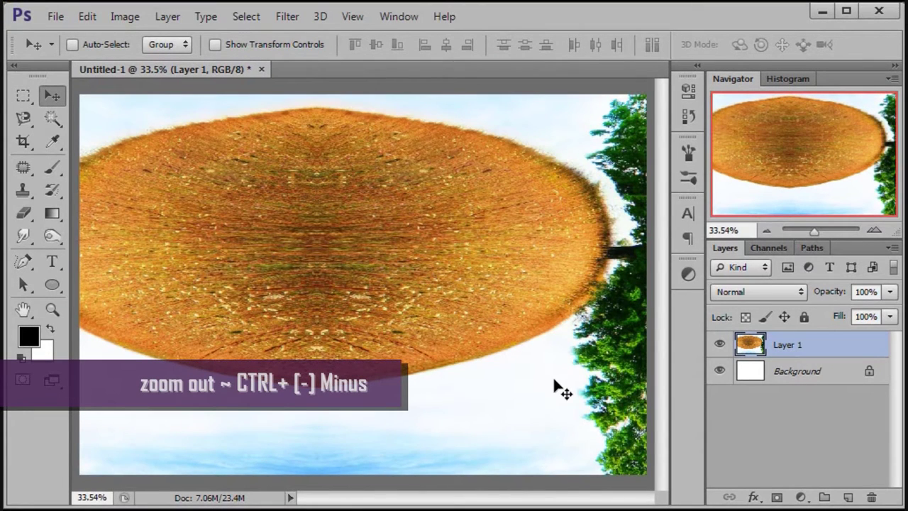
key(ctrl+minus)
key(ctrl+minus)
key(ctrl+minus)
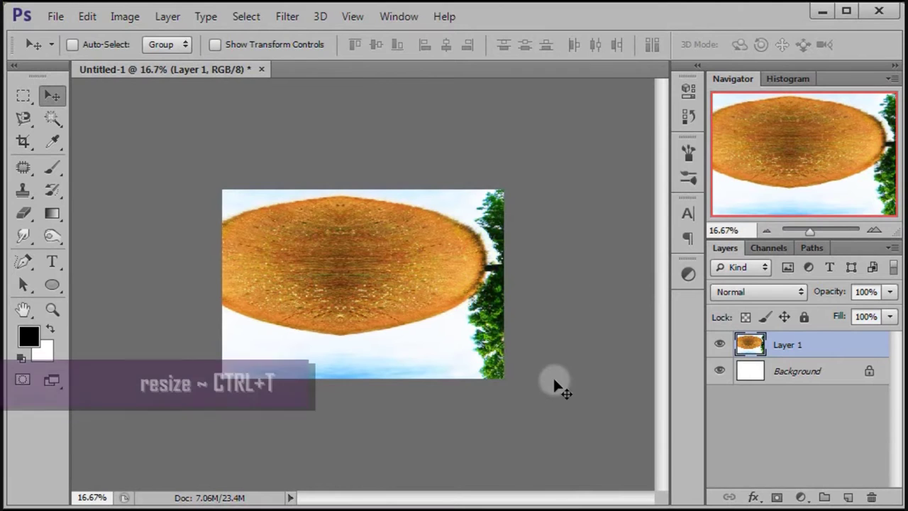
Free-transform the island layer with locked aspect ratio down to about 93%
key(ctrl+t)
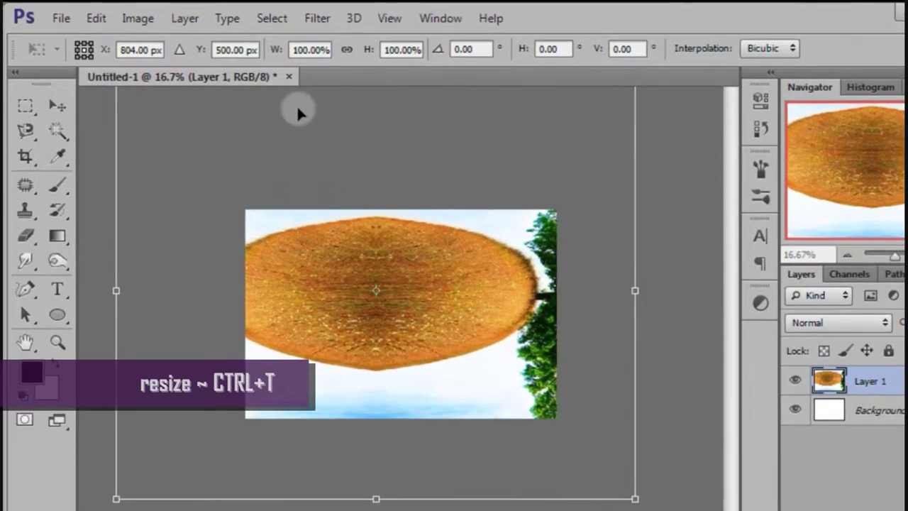
click(347, 49)
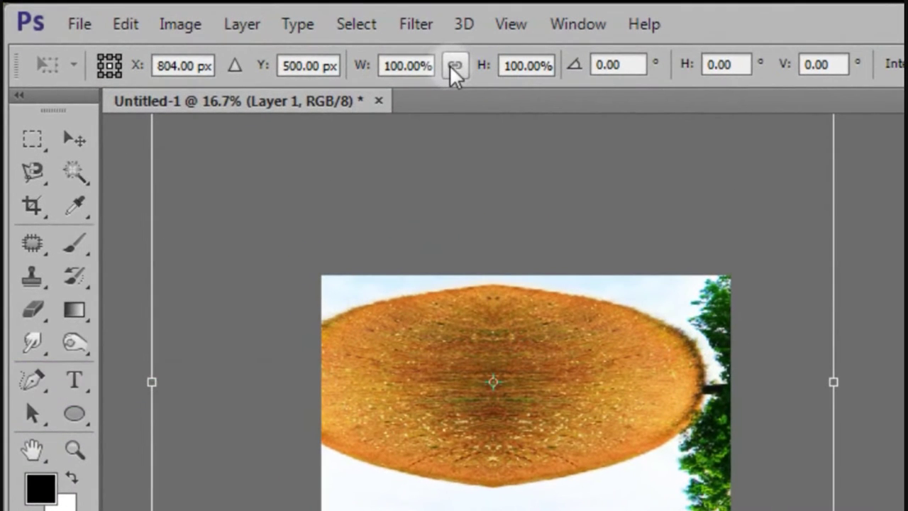
click(452, 65)
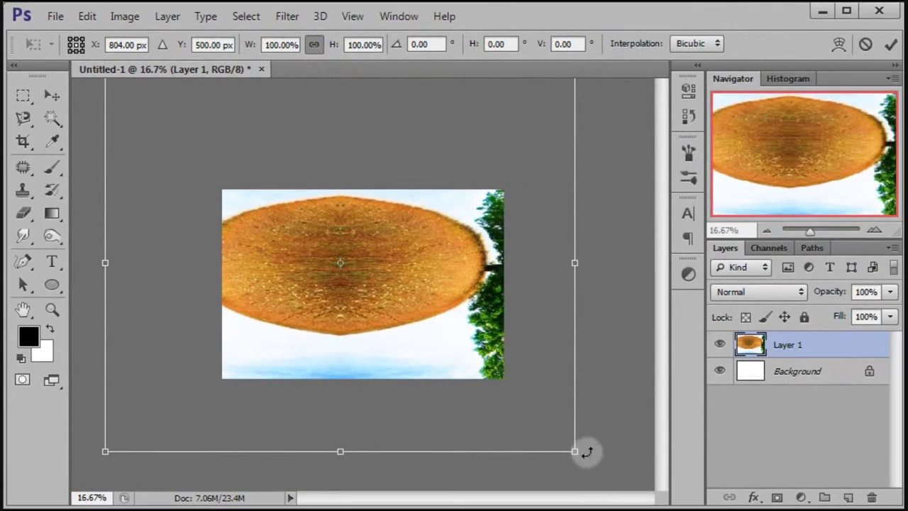
mouse_move(573, 452)
mouse_down()
mouse_move(462, 345)
mouse_move(147, 118)
mouse_move(193, 162)
mouse_up()
drag(273, 282, 250, 259)
drag(174, 133, 199, 153)
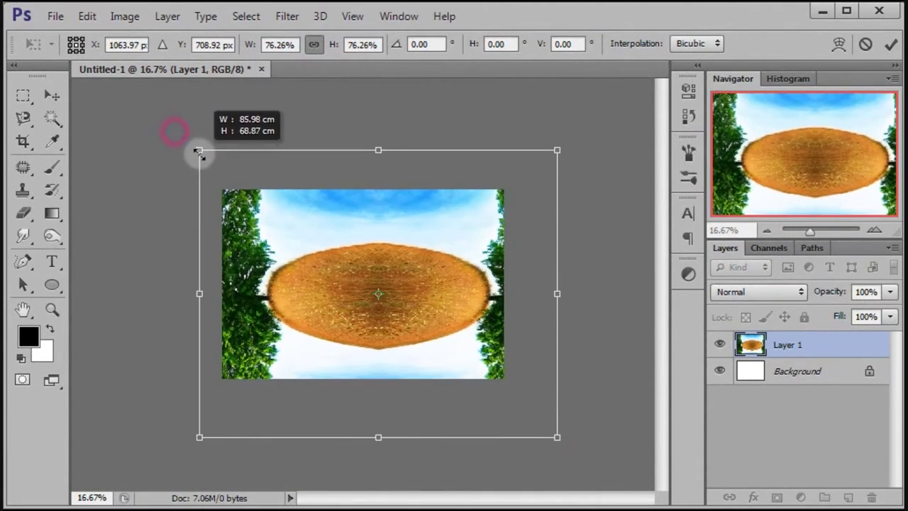
drag(556, 442, 527, 414)
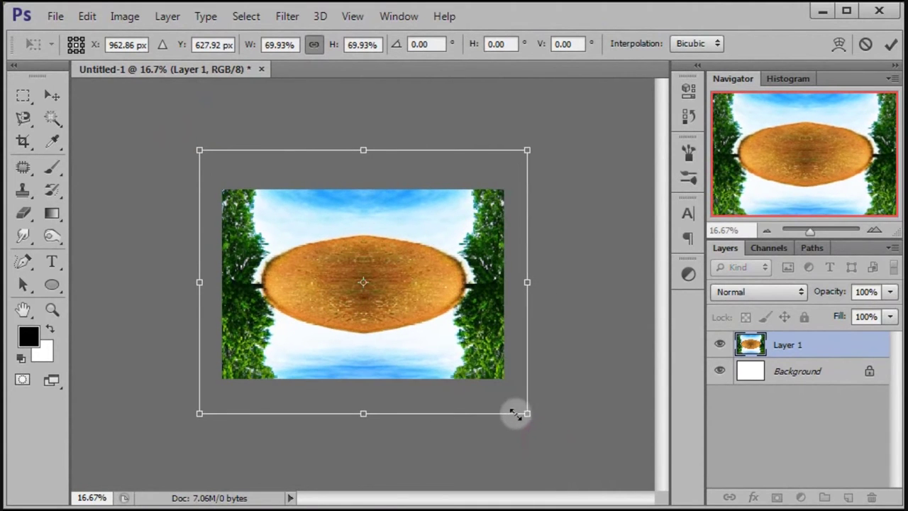
drag(201, 153, 204, 153)
drag(527, 416, 515, 410)
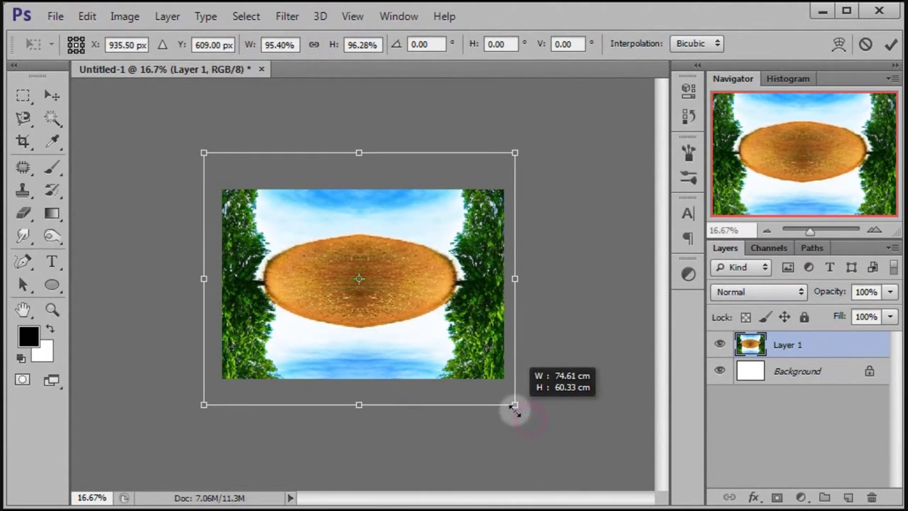
drag(205, 153, 211, 155)
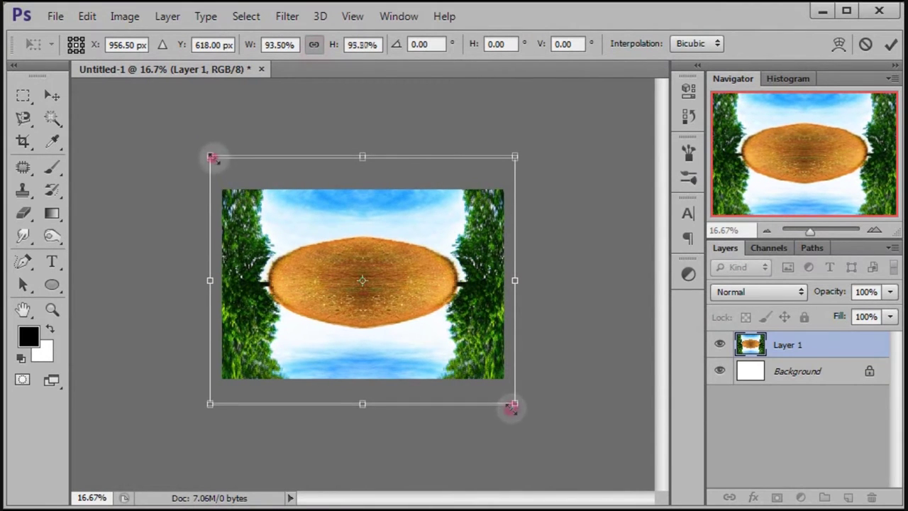
drag(213, 157, 215, 161)
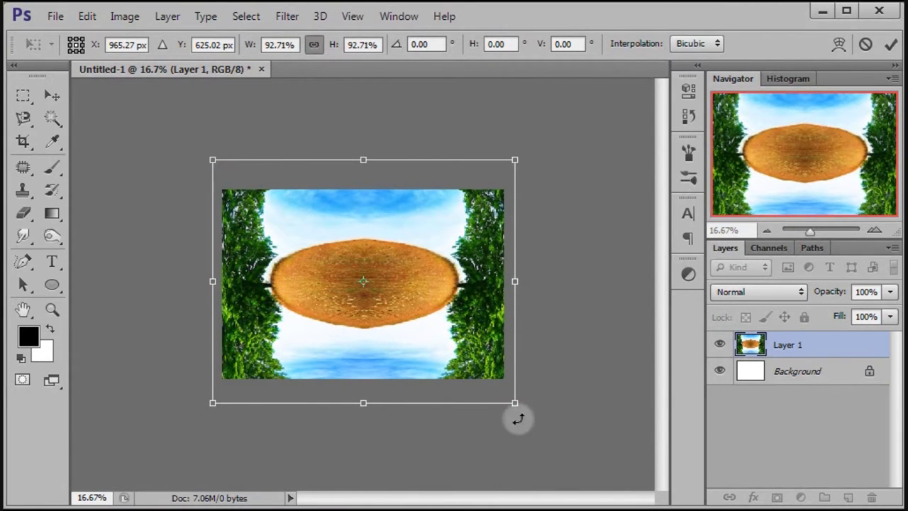
Apply the resize and nudge the stump image slightly down and right
click(24, 95)
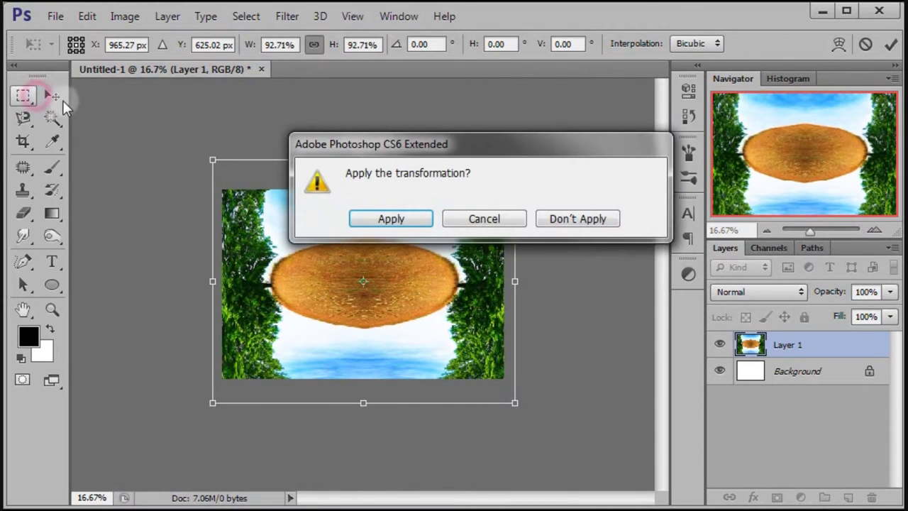
click(405, 217)
click(53, 97)
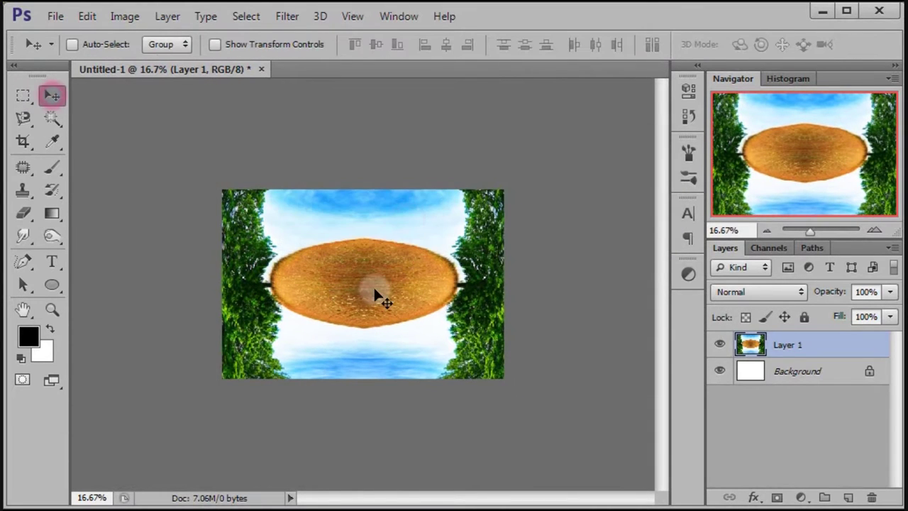
drag(374, 290, 377, 299)
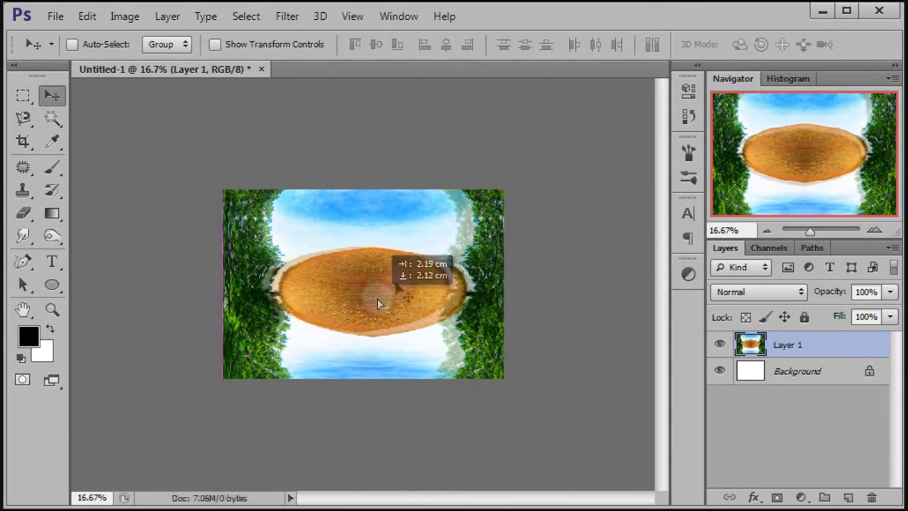
Fit the canvas on screen and add an empty Layer 2 above the island
click(352, 16)
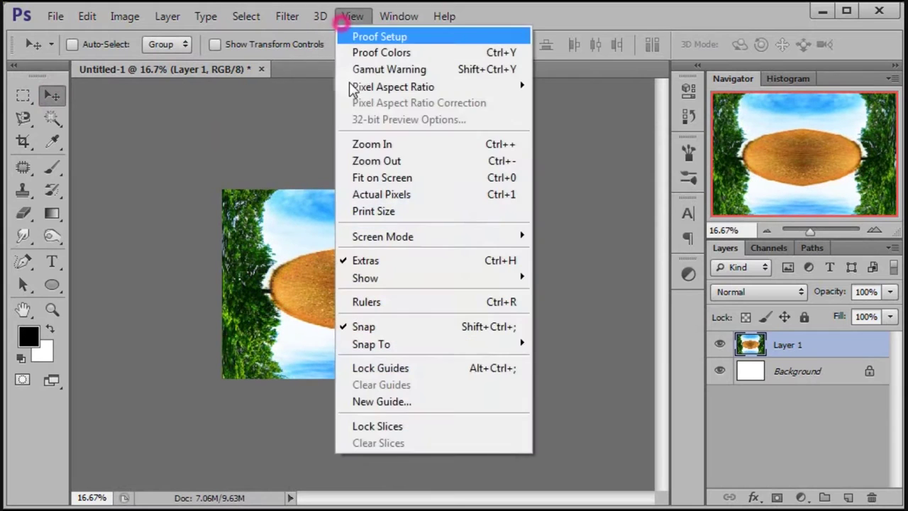
click(364, 179)
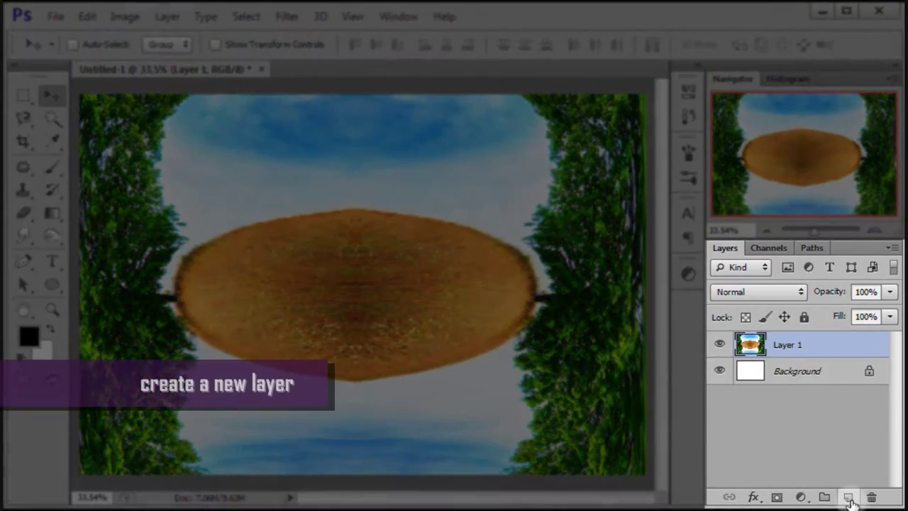
click(849, 498)
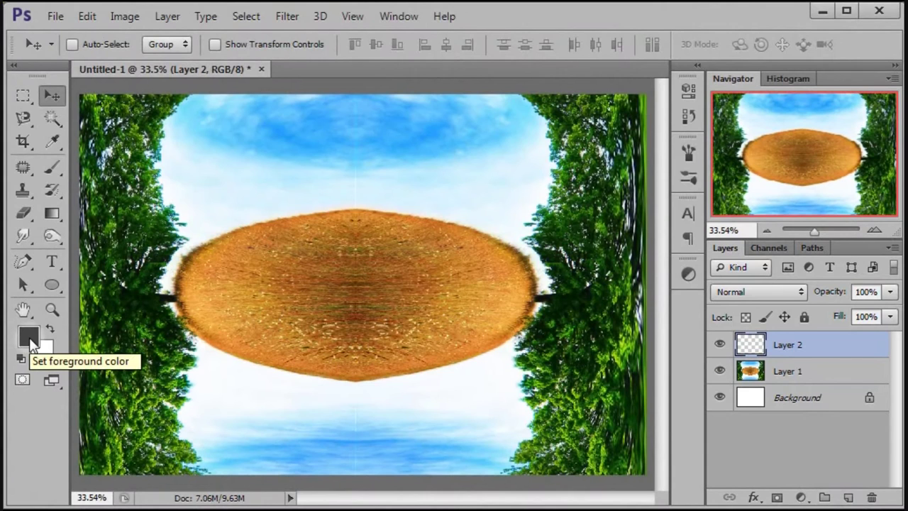
Set the foreground colour to green #10981d
click(30, 339)
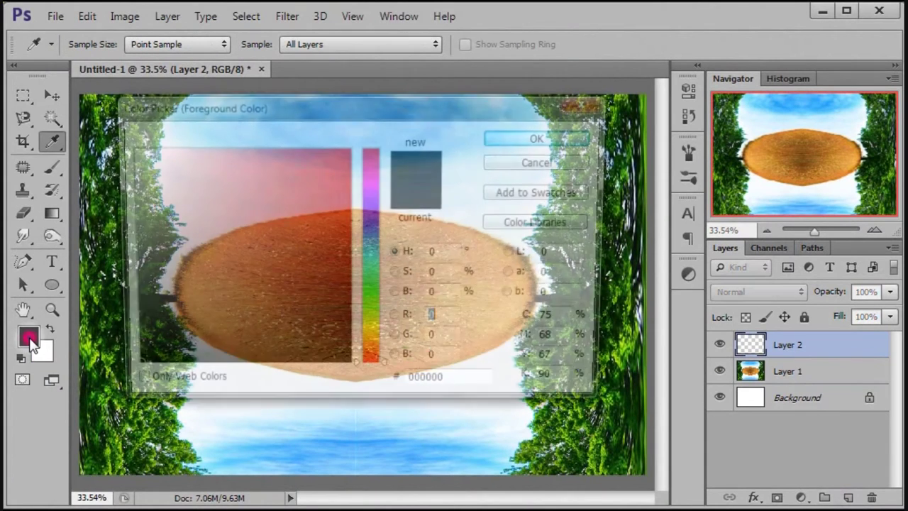
double_click(463, 388)
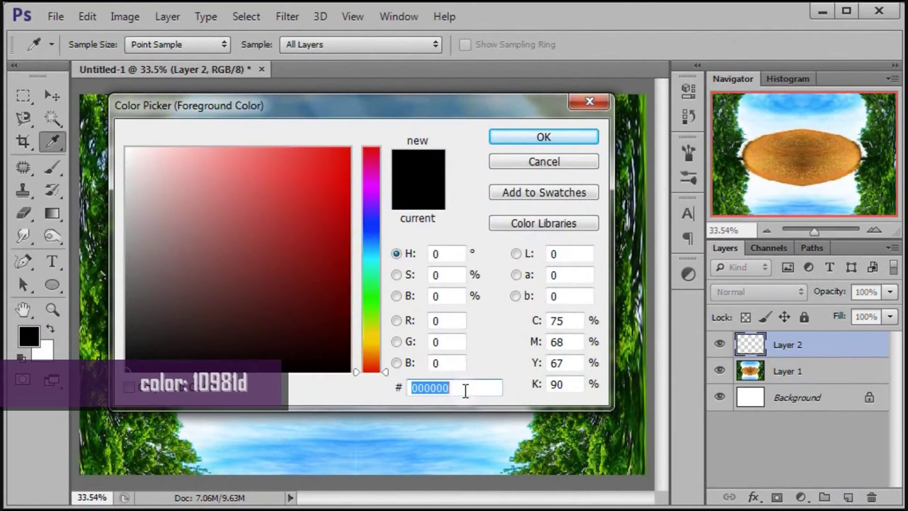
text(10981d)
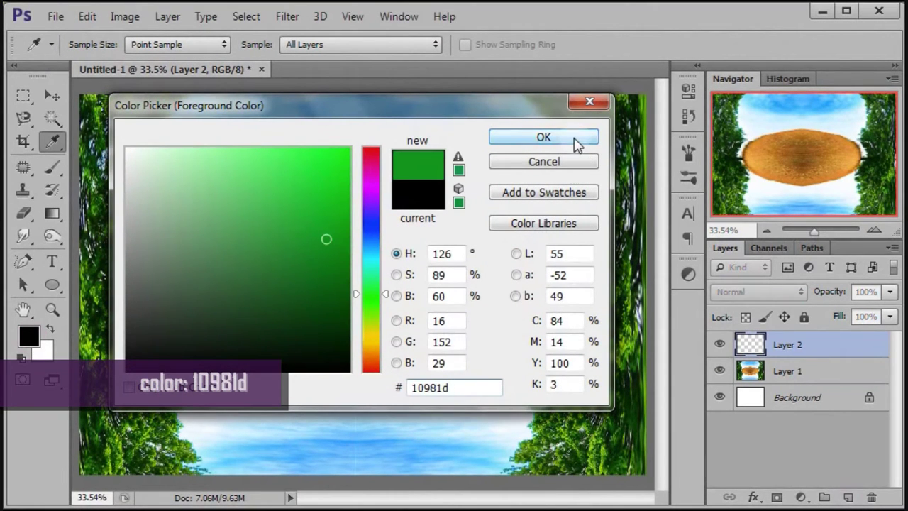
click(577, 139)
key(v)
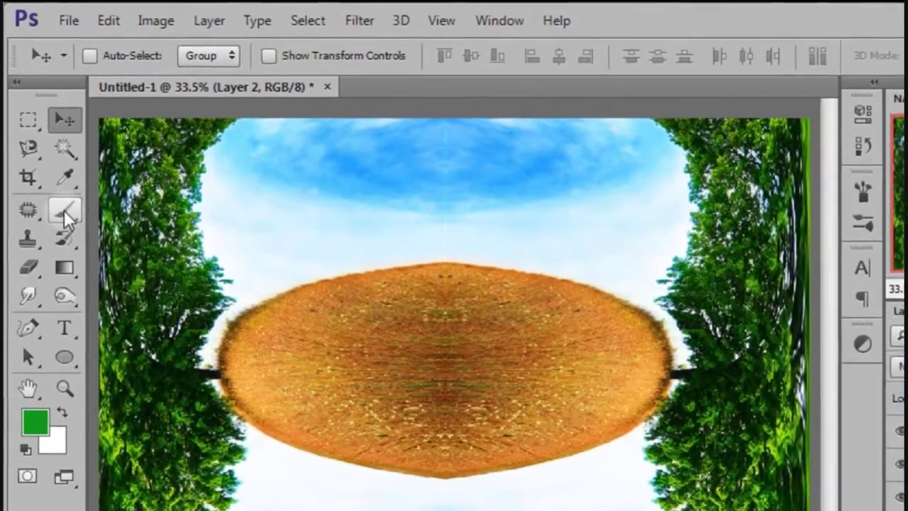
Paint green over the orange oval on Layer 2 with a soft brush
click(64, 212)
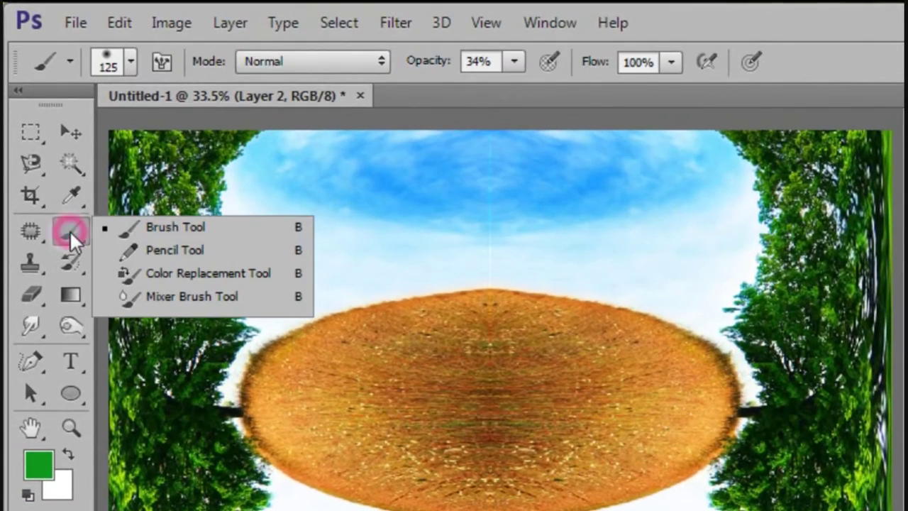
click(258, 230)
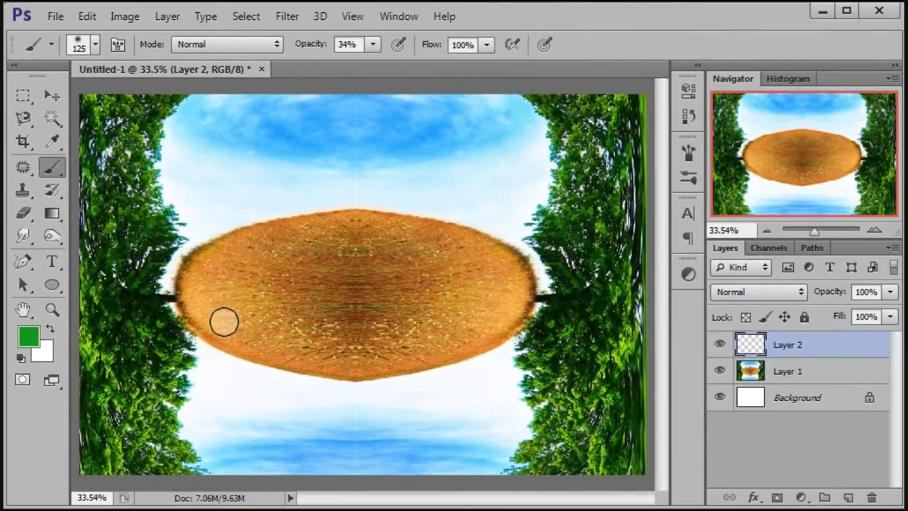
drag(203, 305, 318, 307)
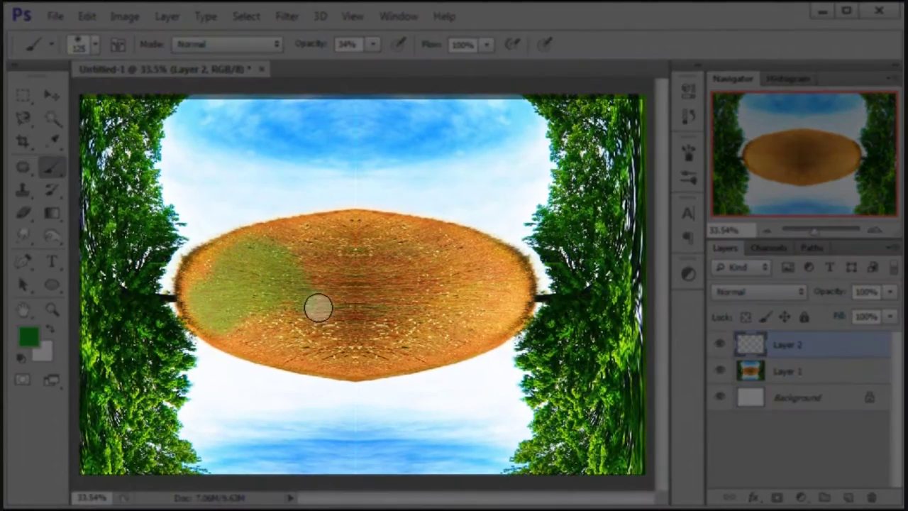
drag(306, 307, 442, 351)
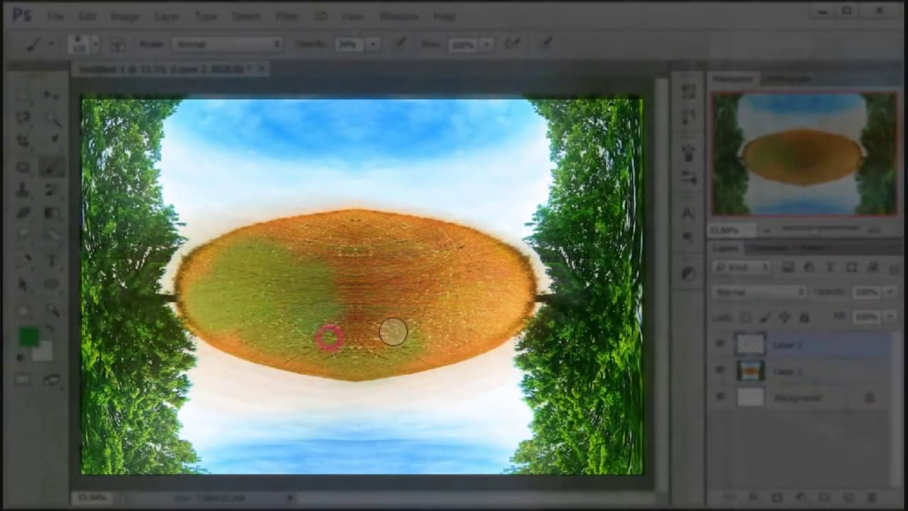
drag(205, 262, 497, 319)
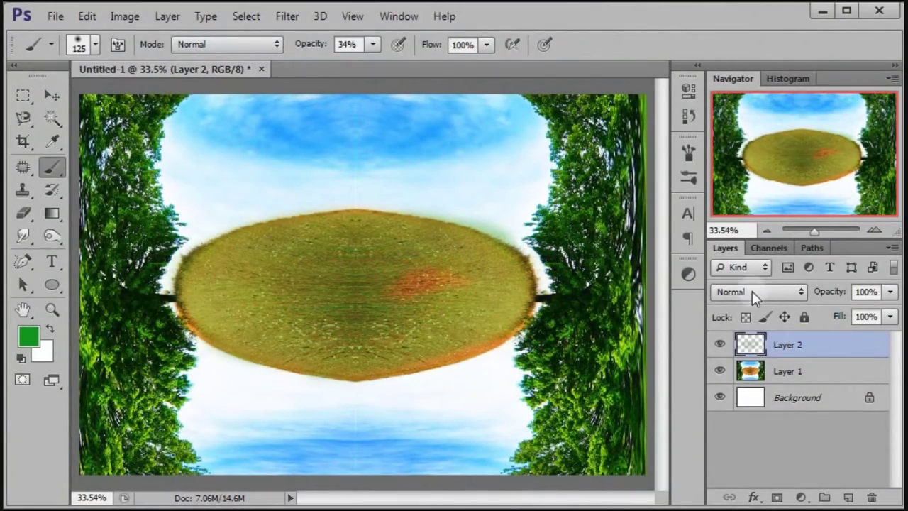
Set Layer 2's blend mode to Pin Light and compare the result
click(753, 292)
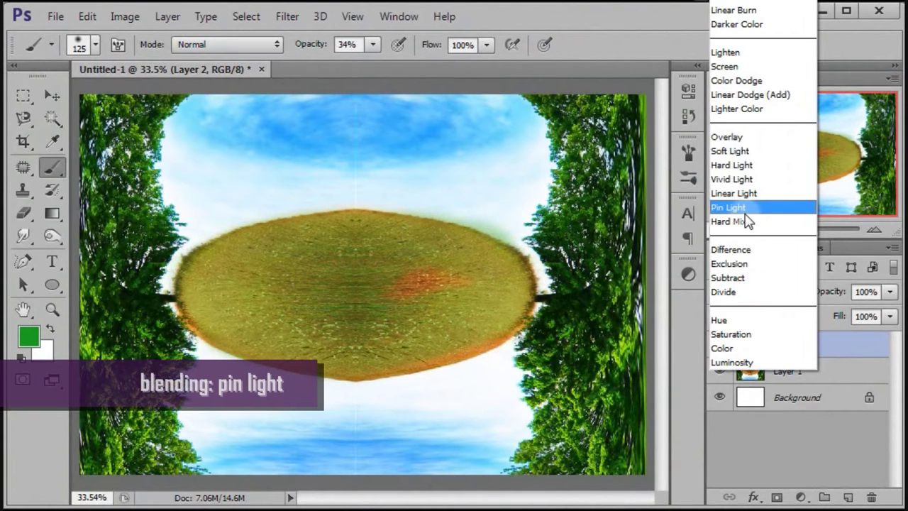
click(745, 209)
click(721, 345)
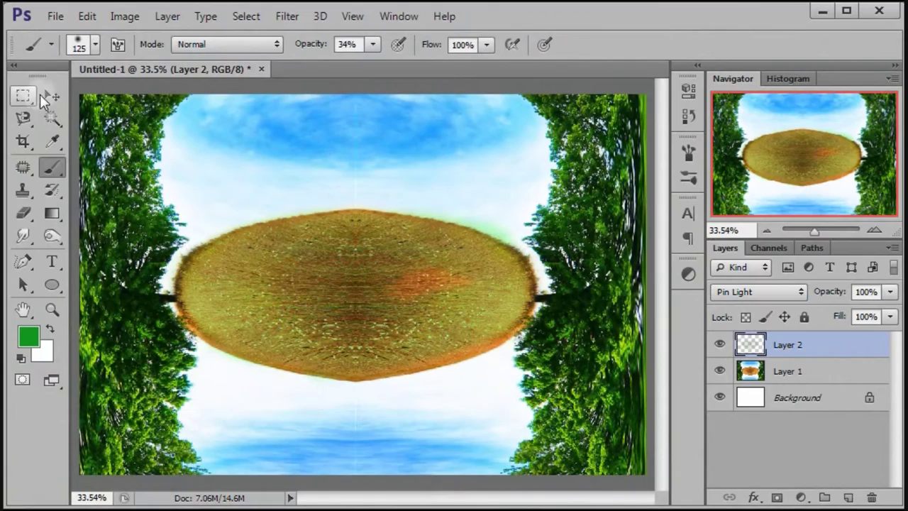
click(46, 96)
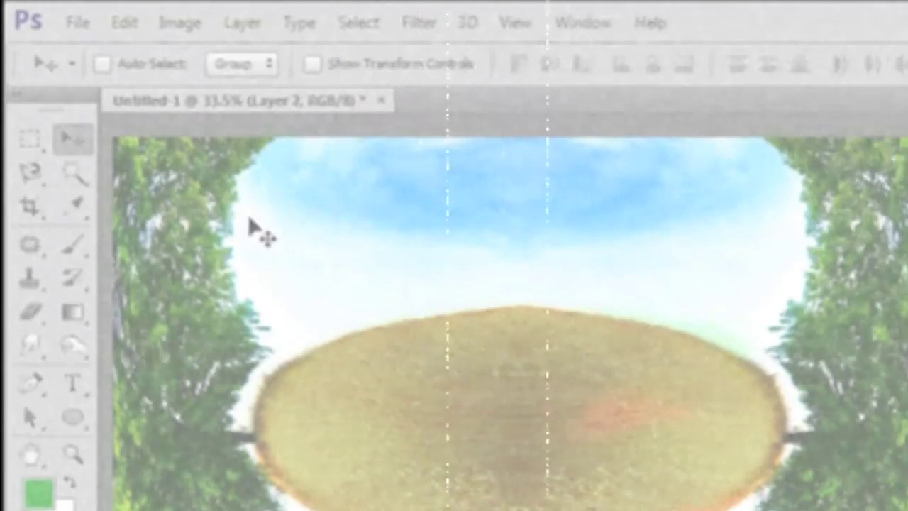
Save the document as Surreal-Relax.psd and open Beach_Cliff.jpg in Photoshop
click(56, 17)
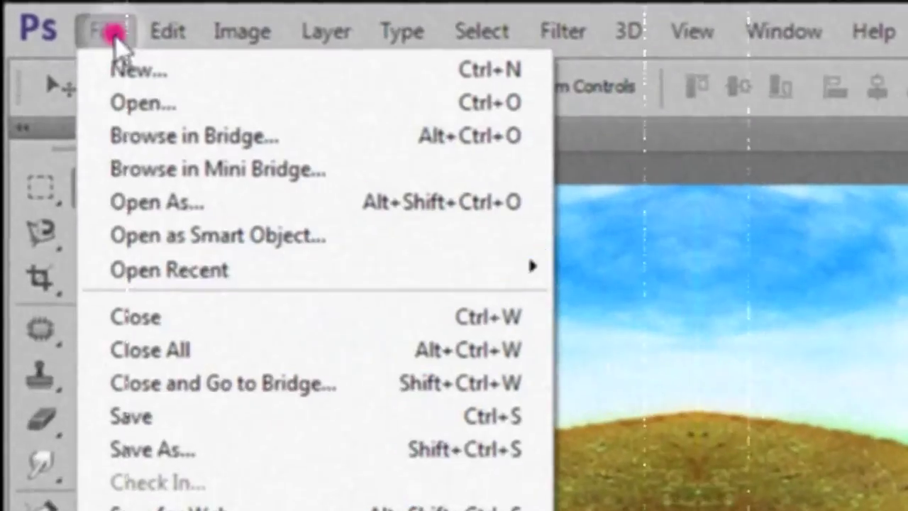
click(336, 447)
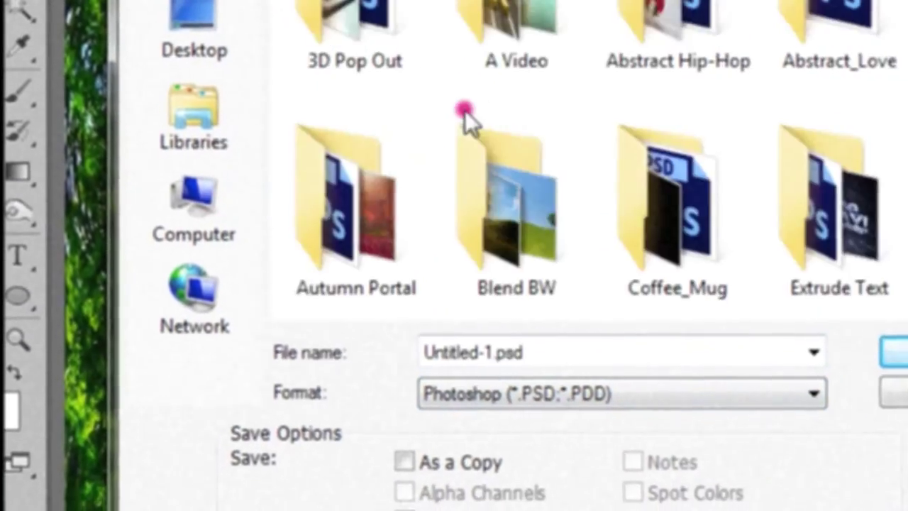
scroll(465, 117, down, 5)
scroll(464, 118, down, 5)
triple_click(496, 353)
text(Surreal Relax)
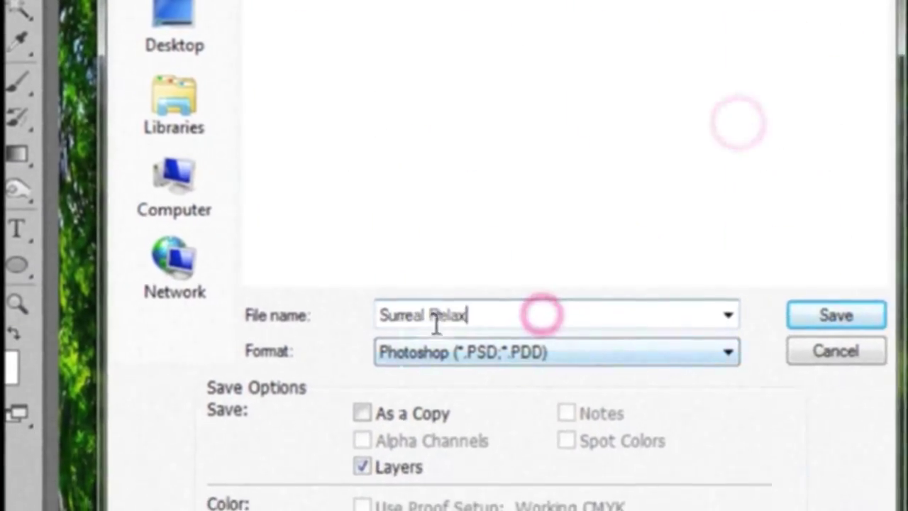
key(Return)
click(660, 115)
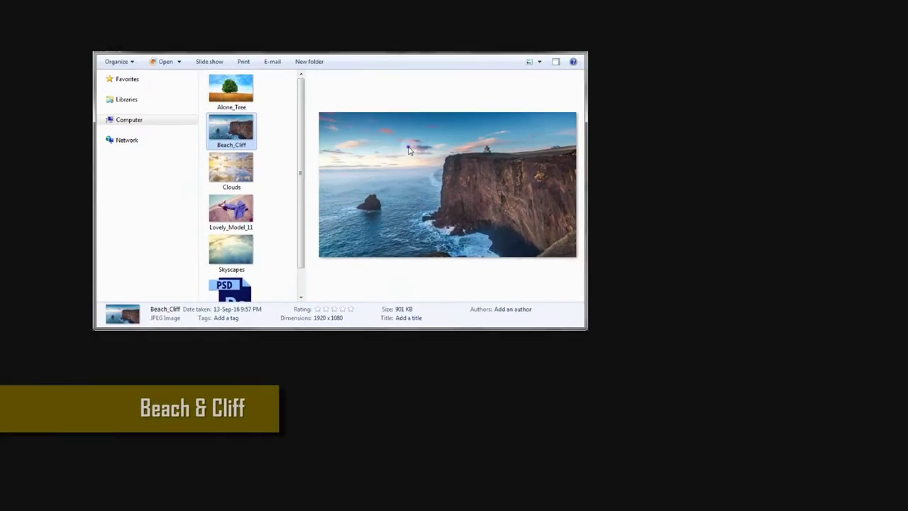
right_click(409, 148)
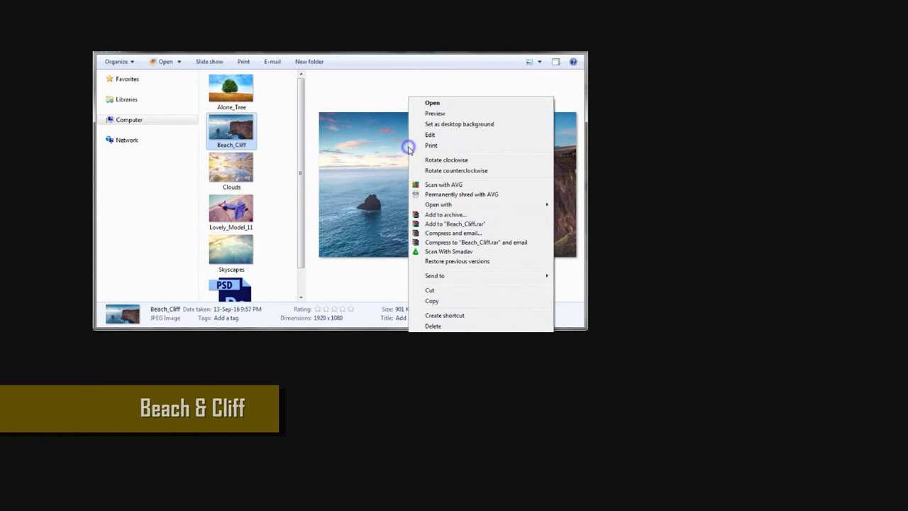
mouse_move(438, 205)
click(377, 204)
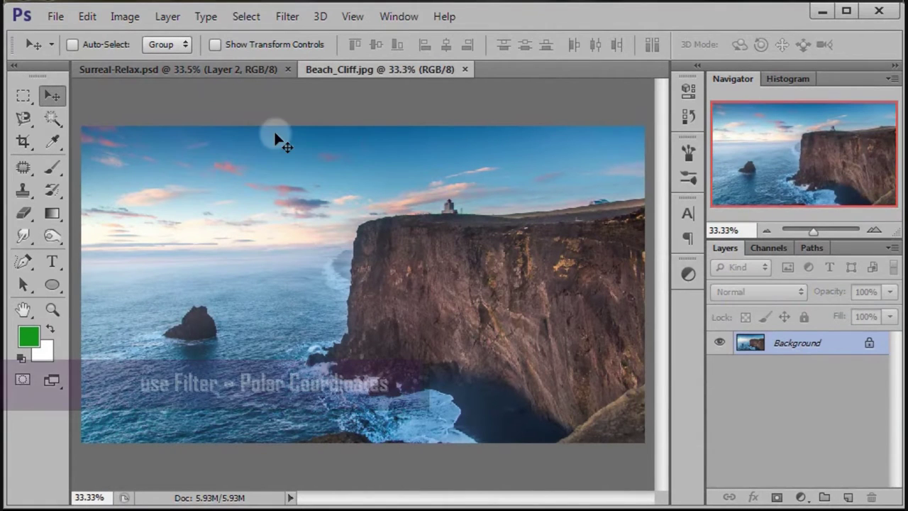
Warp Beach_Cliff with Polar to Rectangular Polar Coordinates and drag it into Surreal-Relax as Layer 3
click(287, 16)
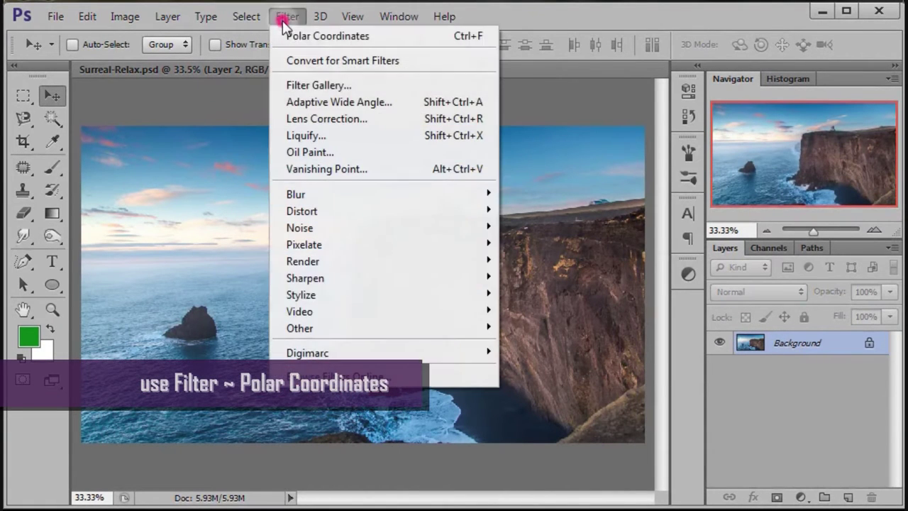
mouse_move(302, 211)
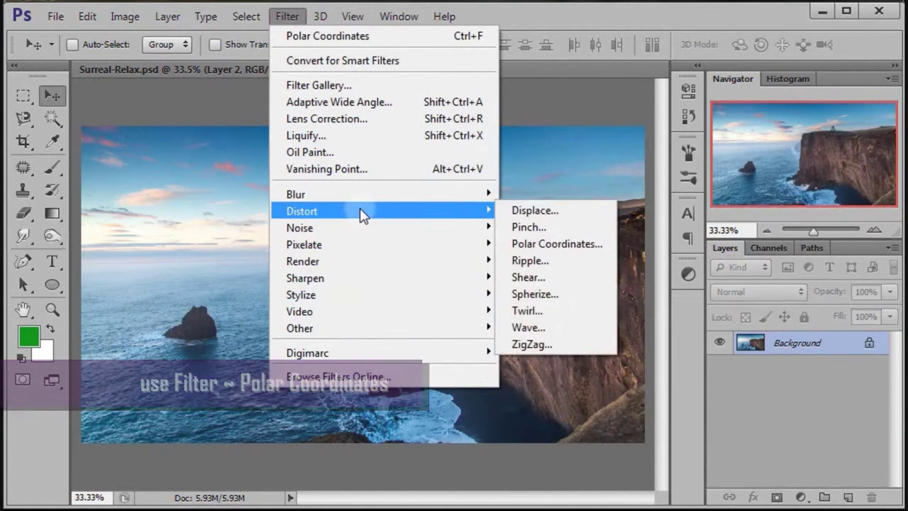
click(596, 242)
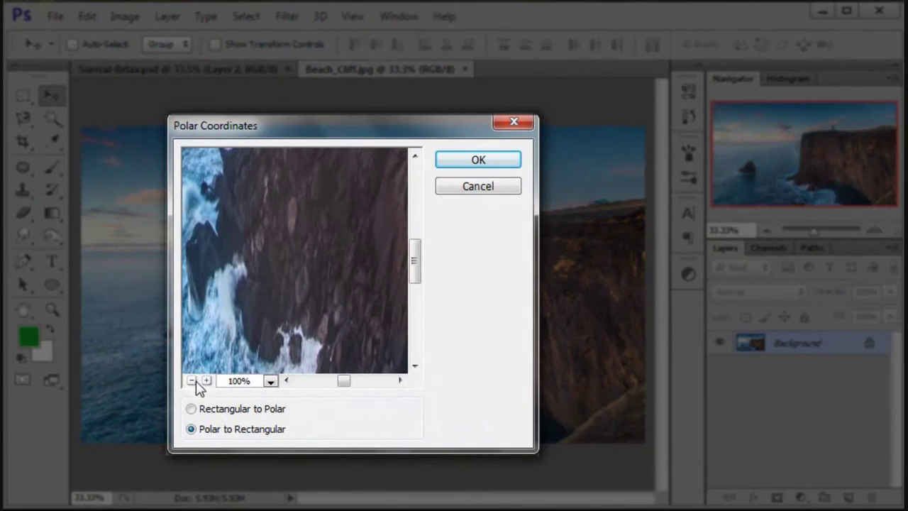
click(191, 381)
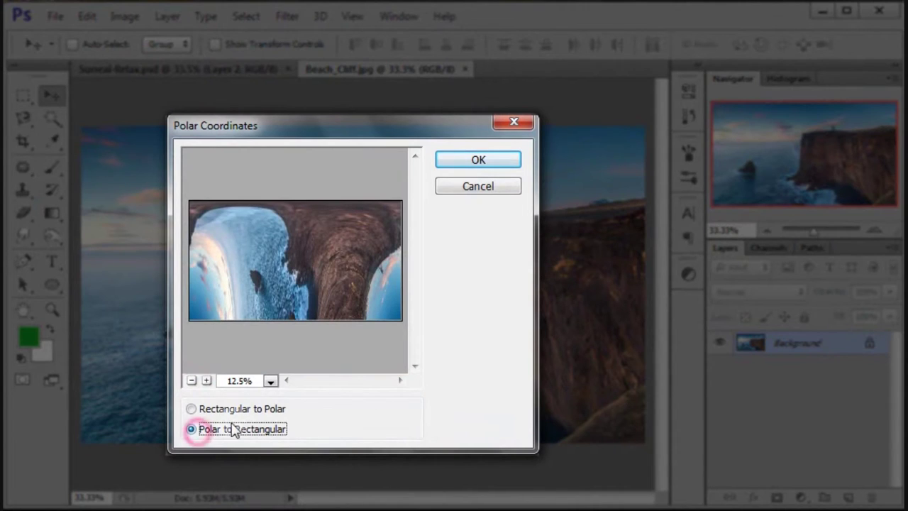
click(254, 410)
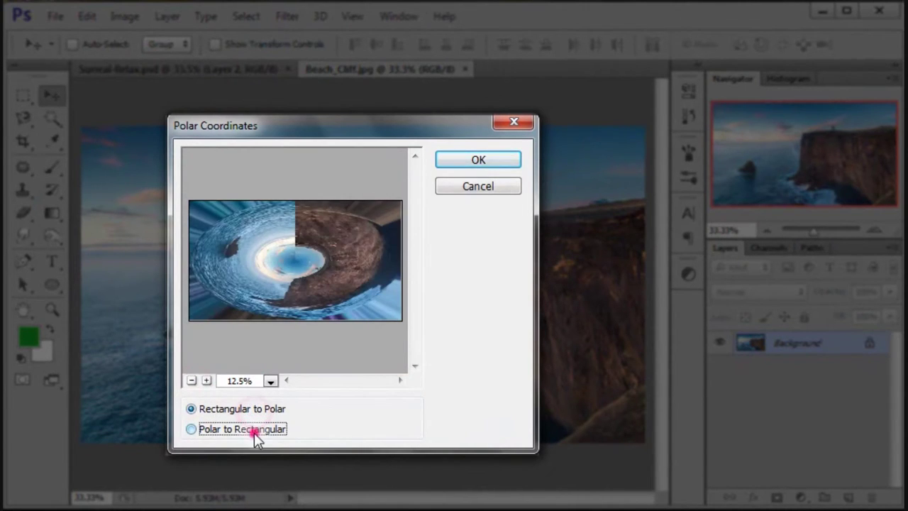
click(255, 431)
click(485, 160)
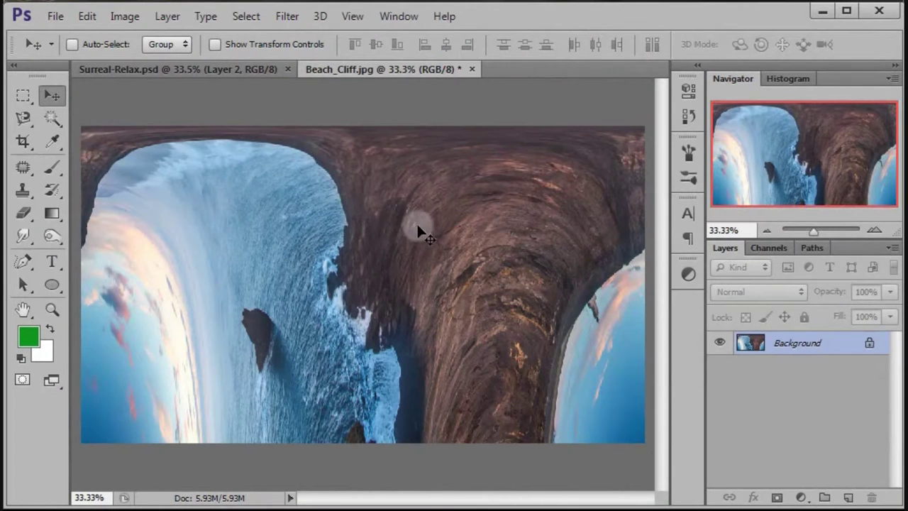
mouse_move(418, 227)
mouse_down()
mouse_move(256, 108)
mouse_move(307, 256)
mouse_move(370, 274)
mouse_up()
Close Beach_Cliff.jpg without saving and zoom out on Surreal-Relax
click(401, 69)
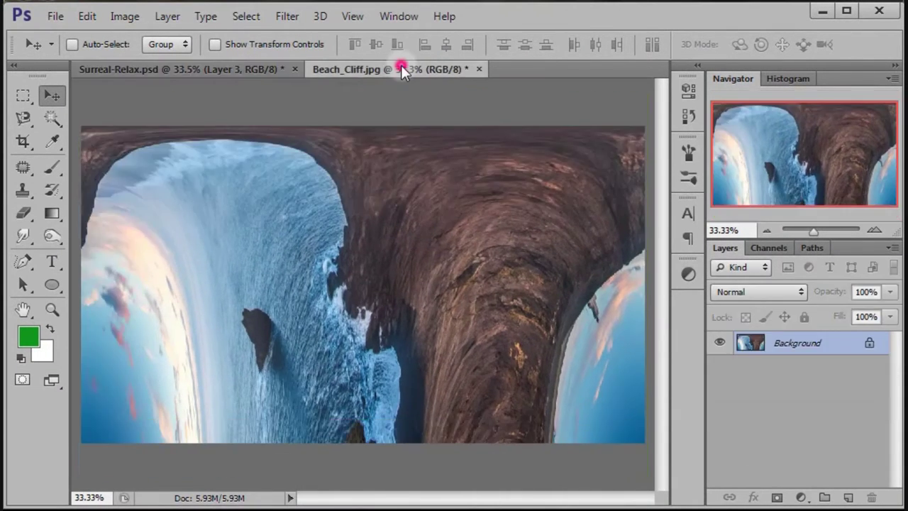
click(479, 69)
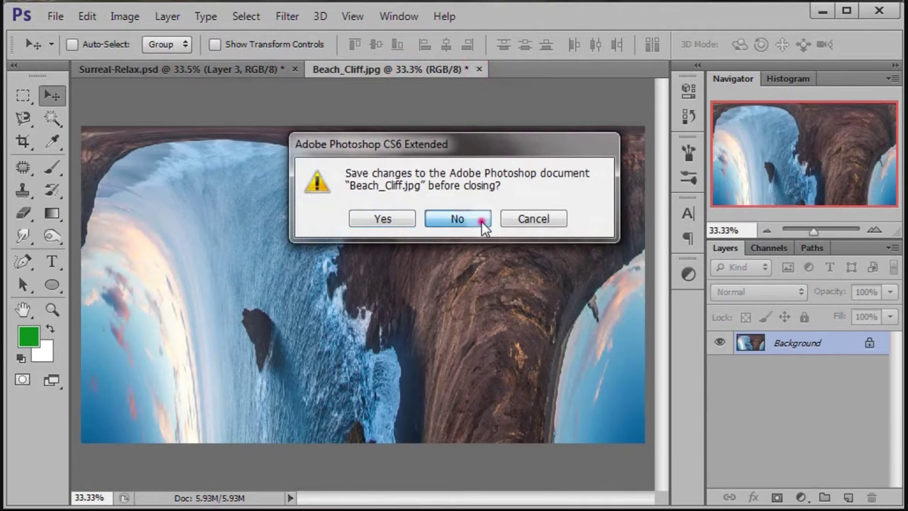
click(482, 222)
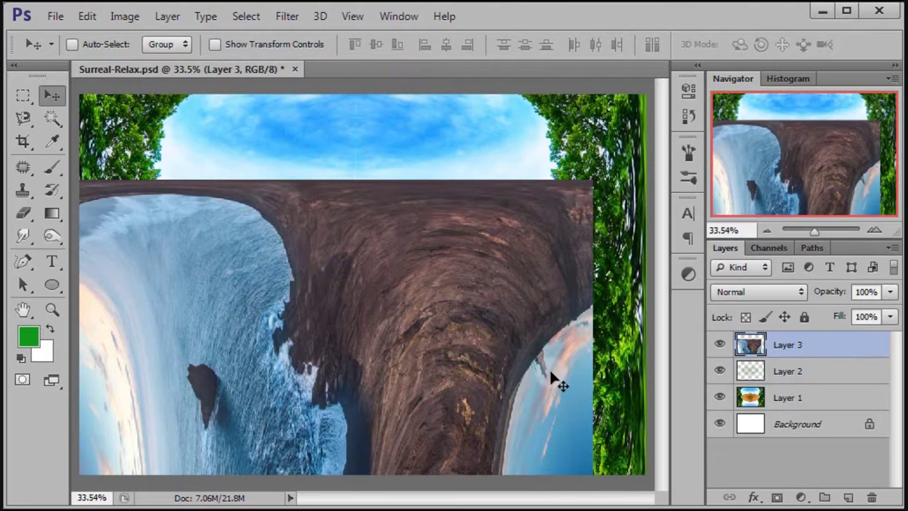
key(ctrl+minus)
key(ctrl+minus)
key(ctrl+minus)
key(ctrl+minus)
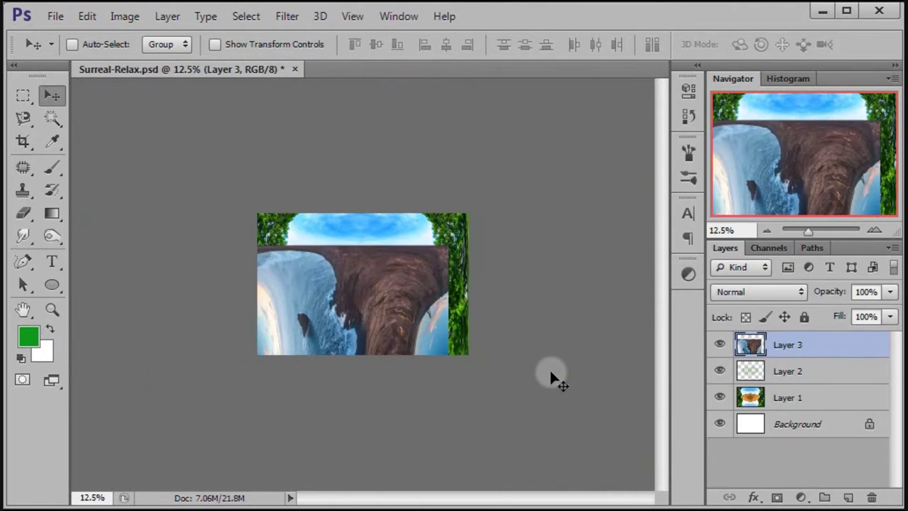
Scale the cliff layer proportionally to about 200% to fill the canvas and apply
key(ctrl+t)
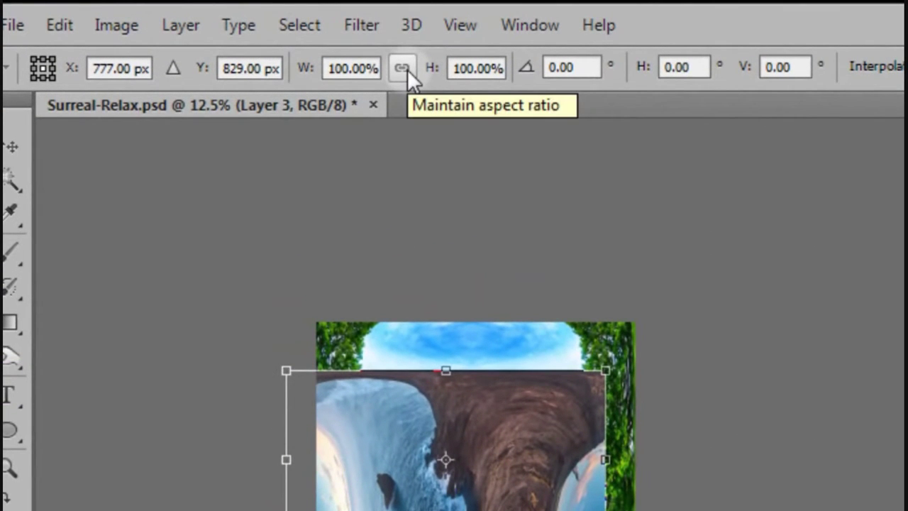
click(406, 69)
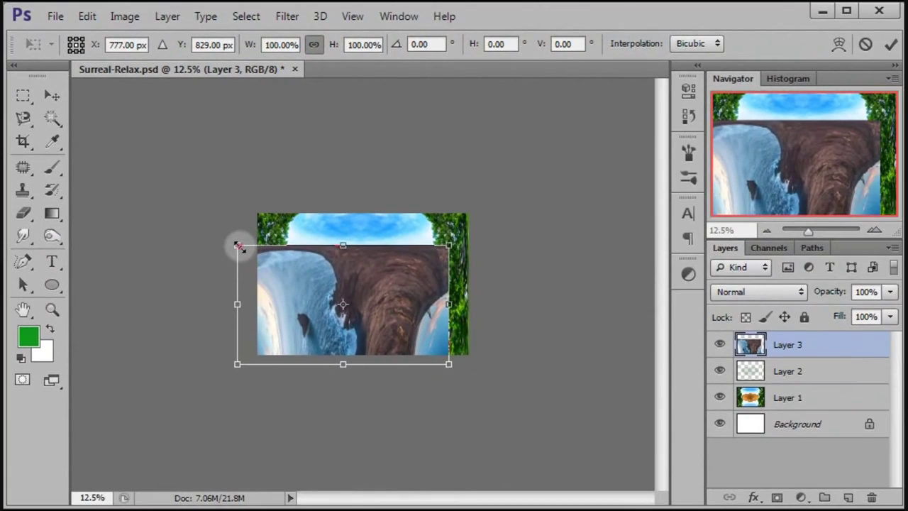
drag(238, 245, 168, 170)
drag(280, 259, 310, 266)
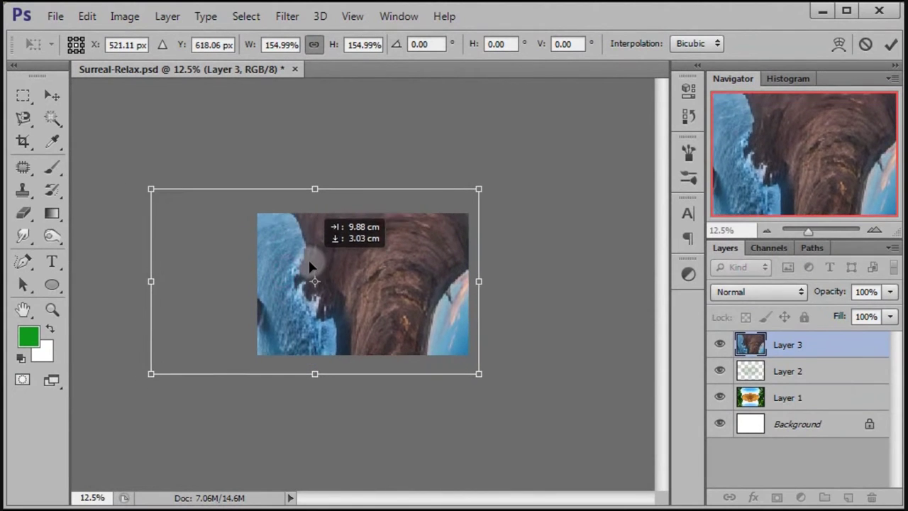
drag(143, 195, 68, 149)
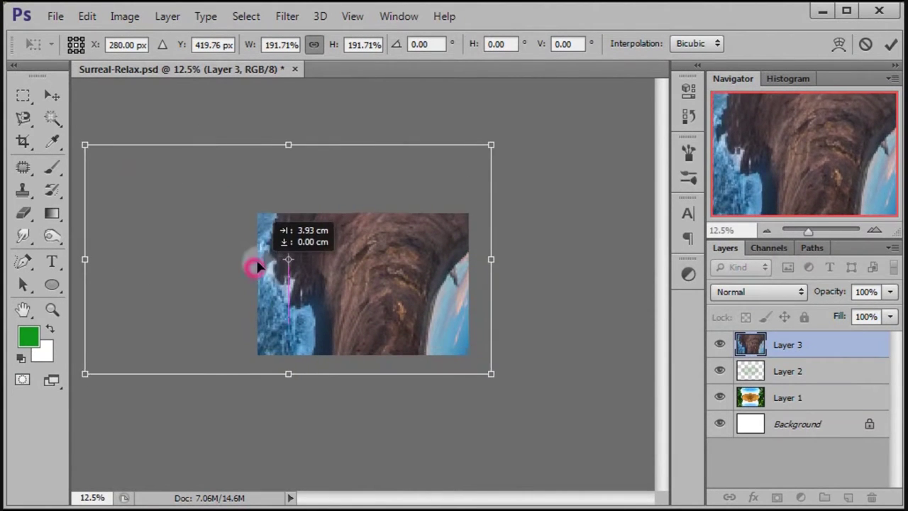
drag(245, 266, 258, 262)
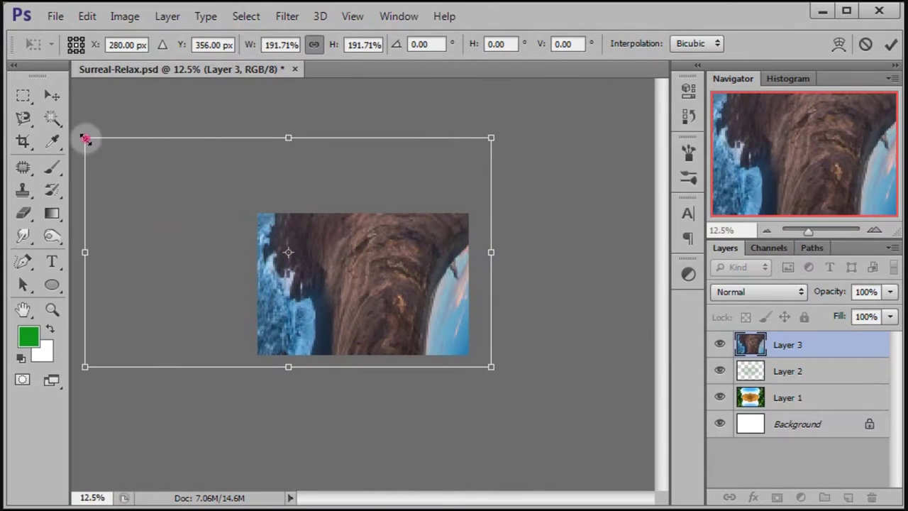
drag(85, 139, 66, 128)
drag(173, 211, 169, 230)
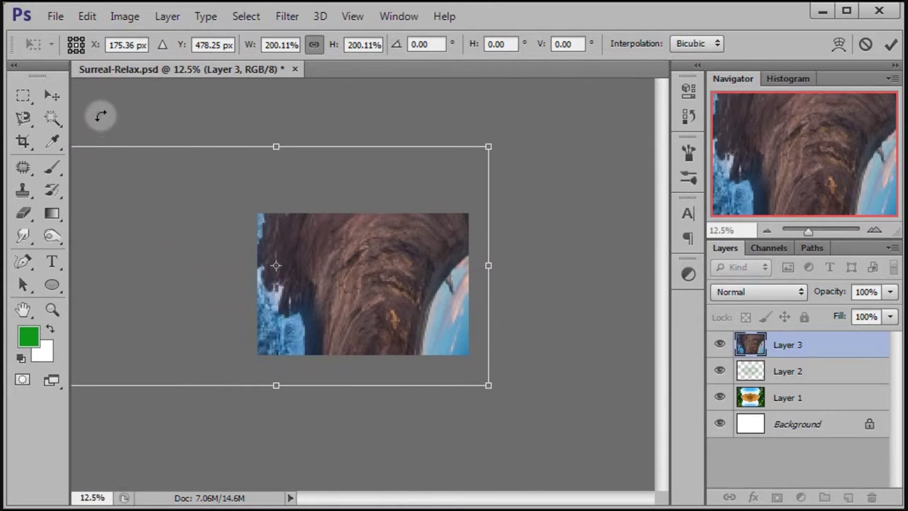
click(52, 96)
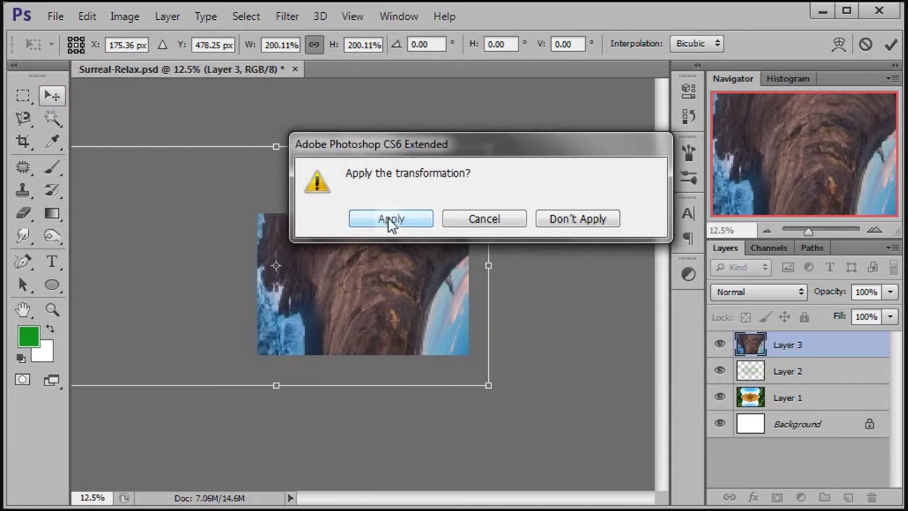
click(389, 220)
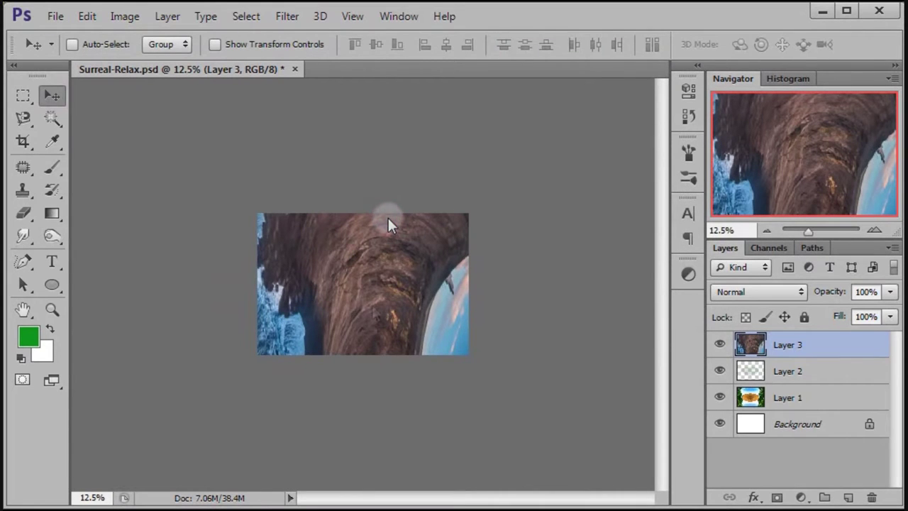
Shift the Layer 3 cliff into place, fit the image on screen, and set opacity to 44%
mouse_move(374, 298)
mouse_down()
mouse_move(381, 266)
mouse_move(371, 320)
mouse_move(363, 309)
mouse_move(398, 259)
mouse_up()
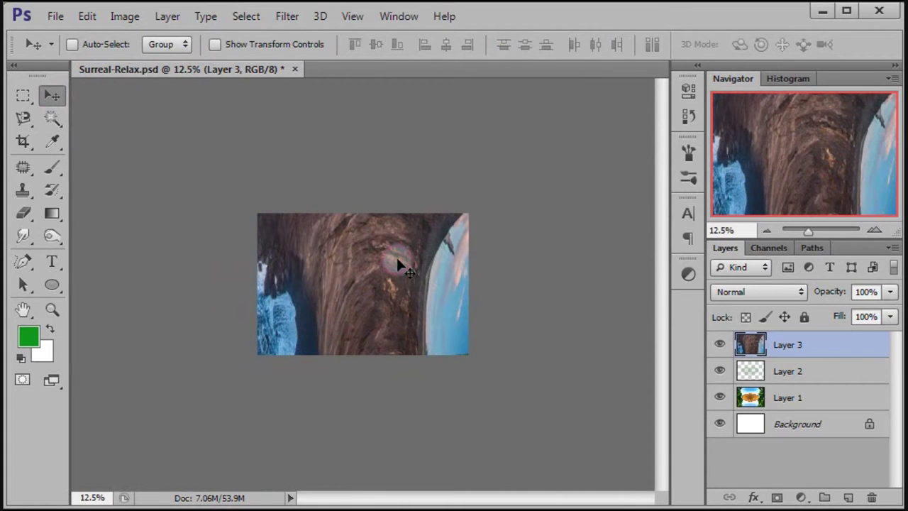
click(352, 16)
click(390, 178)
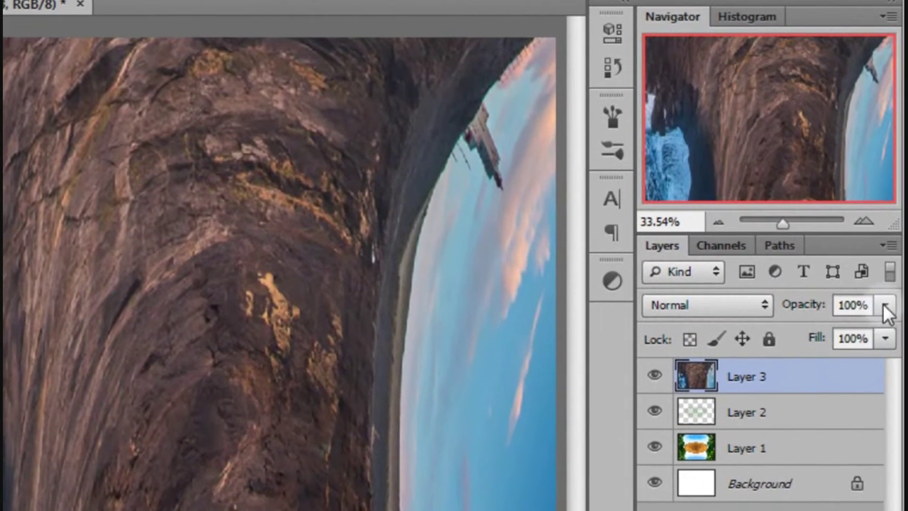
click(886, 306)
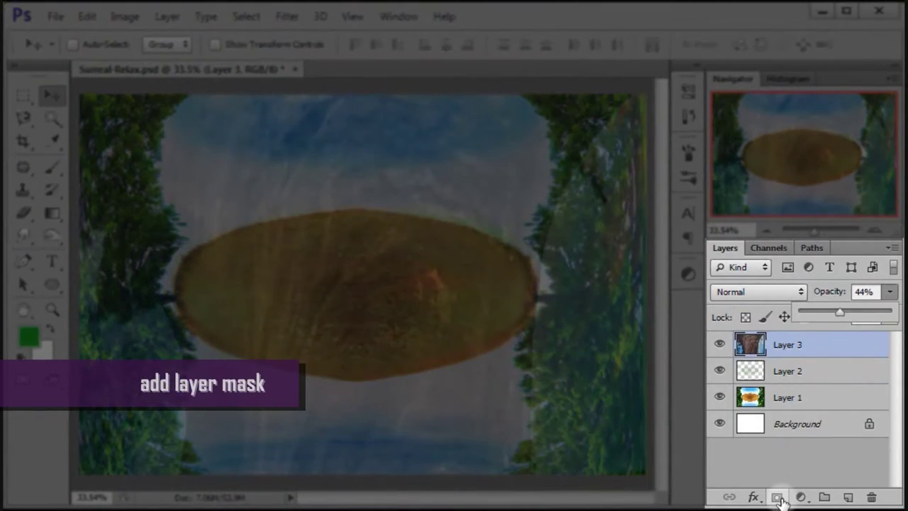
Add a mask to Layer 3 and erase the cliff over the upper-left trees and ellipse
click(778, 497)
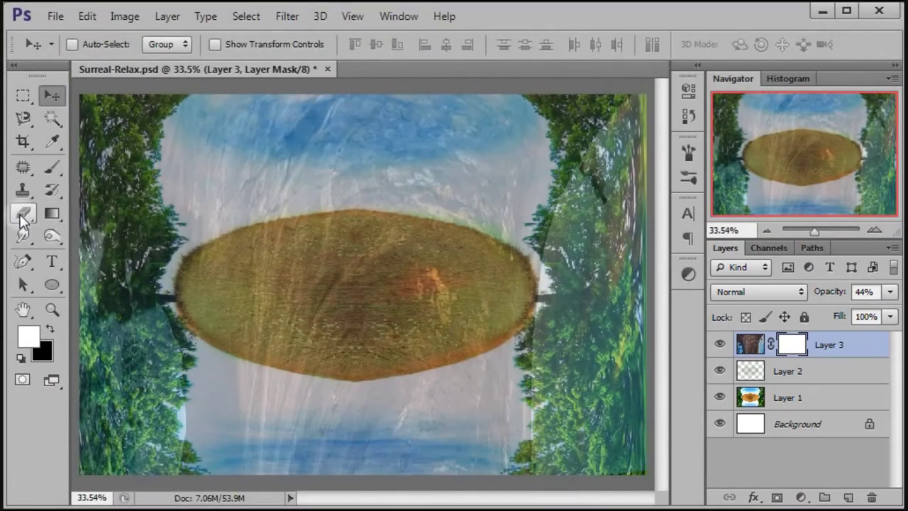
click(23, 215)
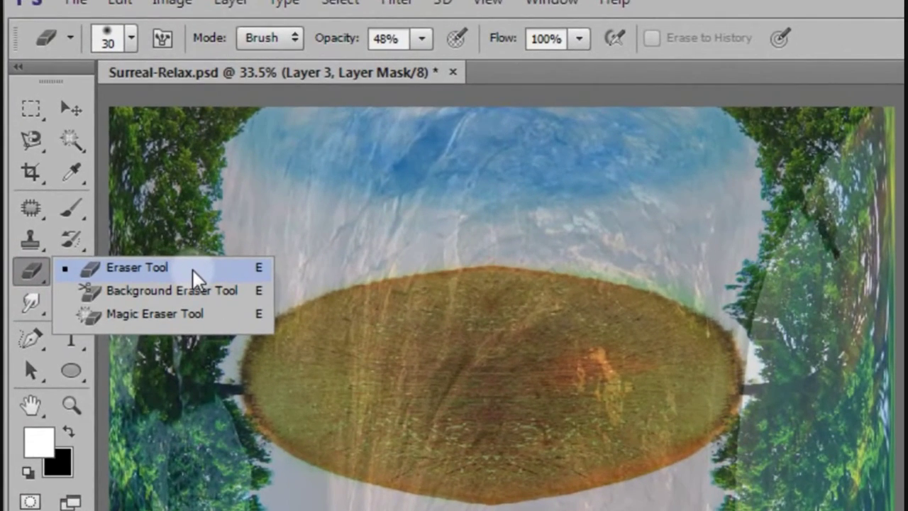
click(192, 269)
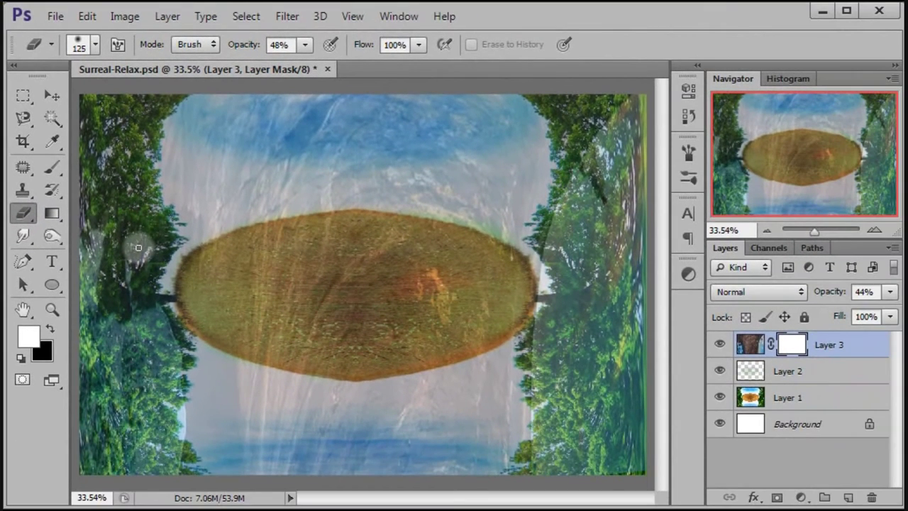
mouse_move(120, 229)
mouse_down()
mouse_move(157, 134)
mouse_move(195, 192)
mouse_move(207, 274)
mouse_up()
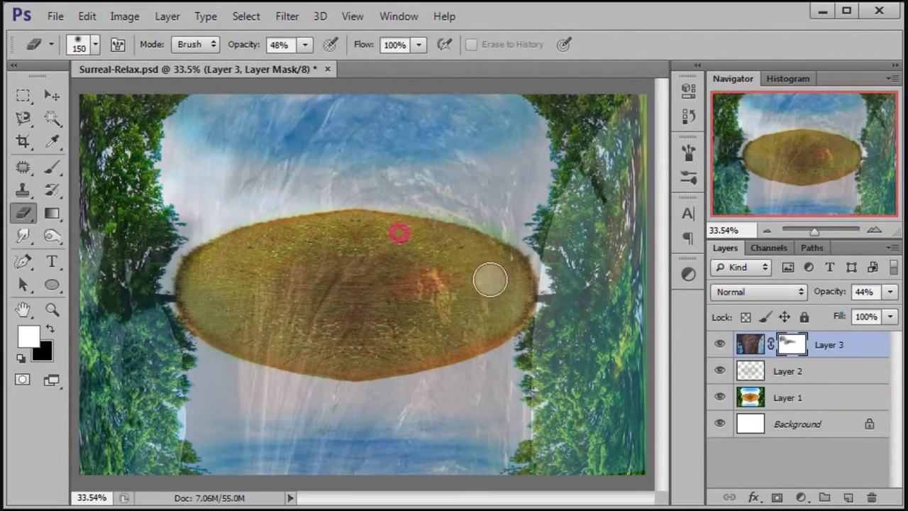
click(325, 325)
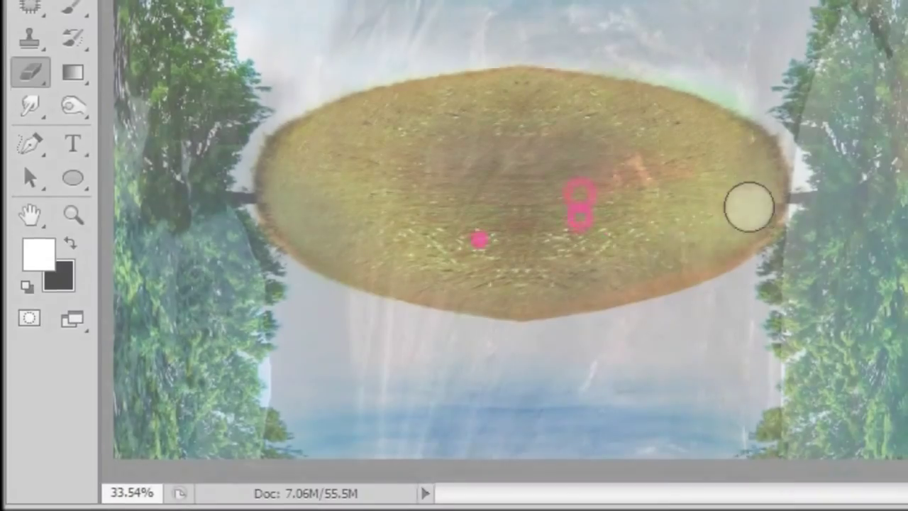
drag(507, 304, 246, 321)
Continue masking out the cliff over the grassy ellipse and surrounding trees
click(312, 181)
click(490, 198)
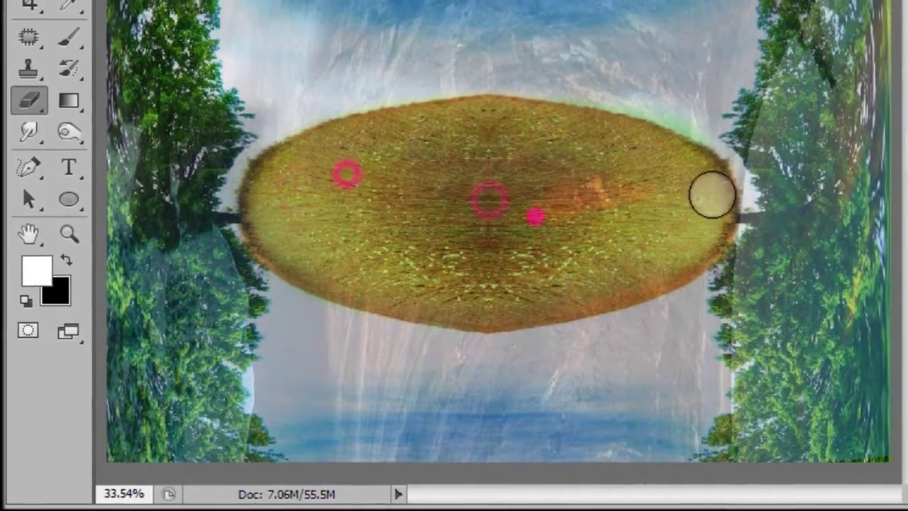
click(703, 196)
click(816, 269)
click(154, 284)
click(158, 220)
click(183, 167)
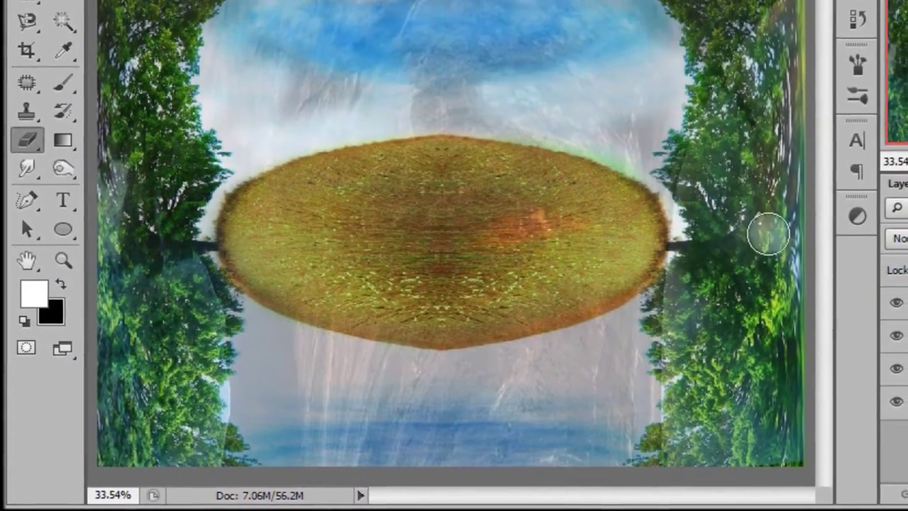
Mask away the remaining cliff over the ellipse and in the sky above it
click(530, 257)
click(589, 299)
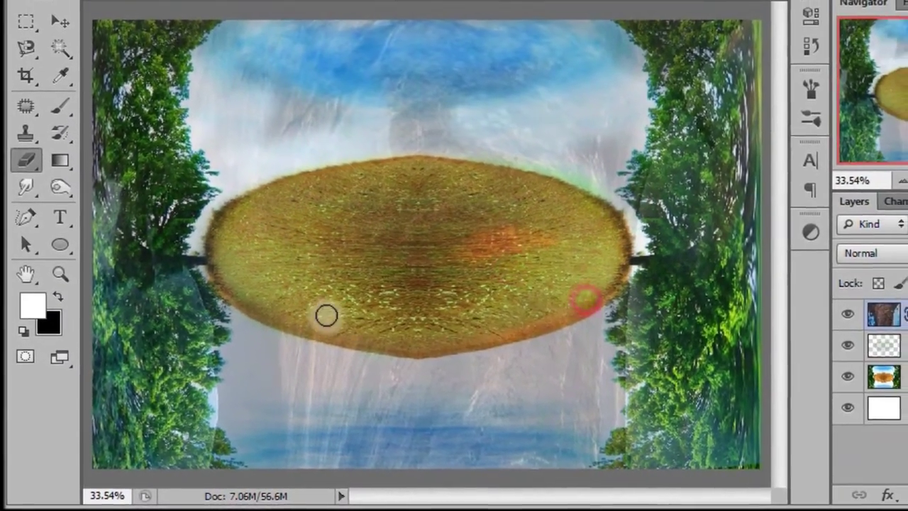
click(332, 321)
click(284, 199)
click(450, 298)
click(532, 256)
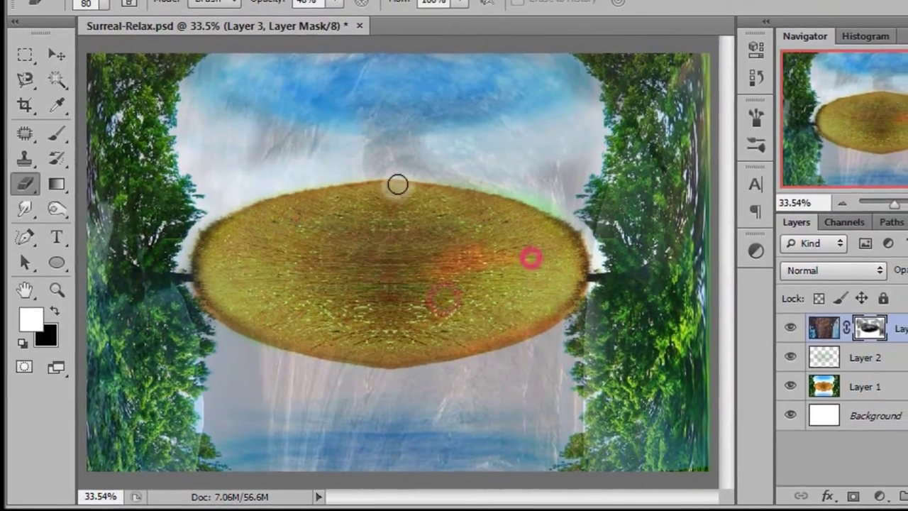
click(366, 134)
click(492, 100)
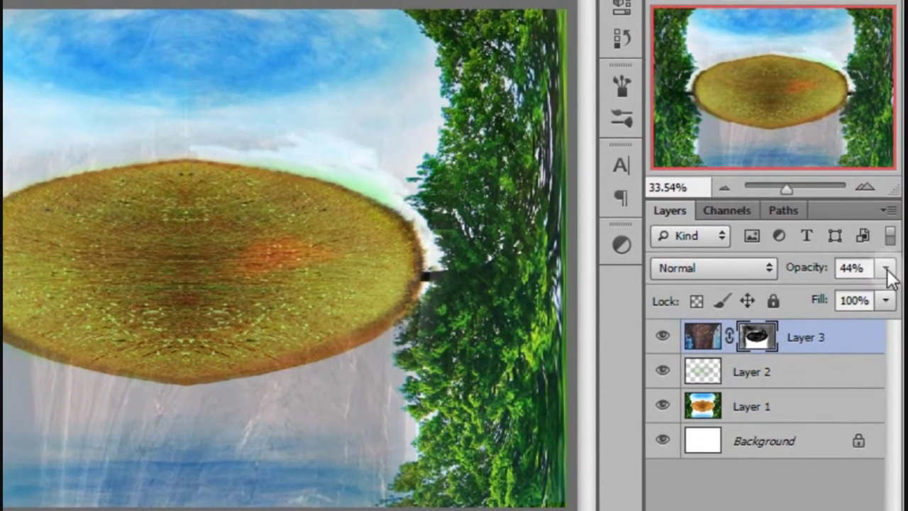
Return Layer 3 to 100% opacity and toggle its visibility to compare
click(891, 292)
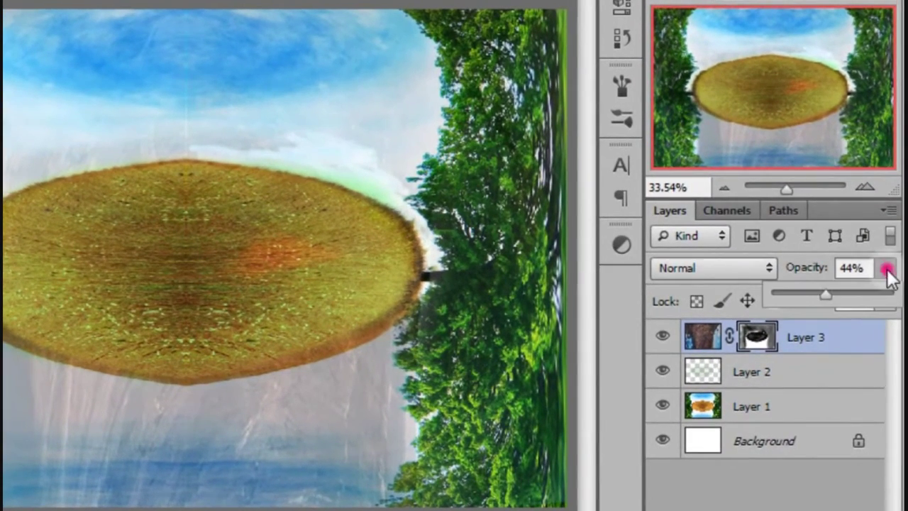
drag(827, 294, 892, 294)
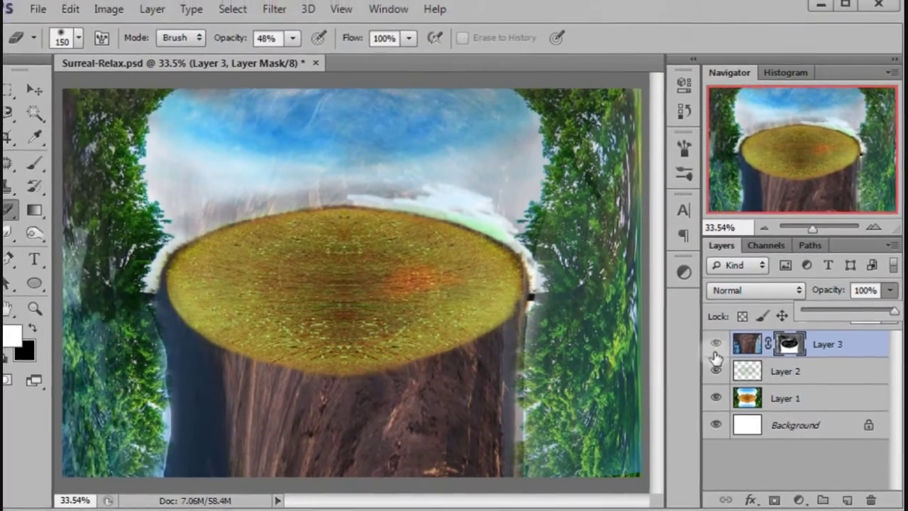
click(721, 345)
click(721, 346)
click(720, 346)
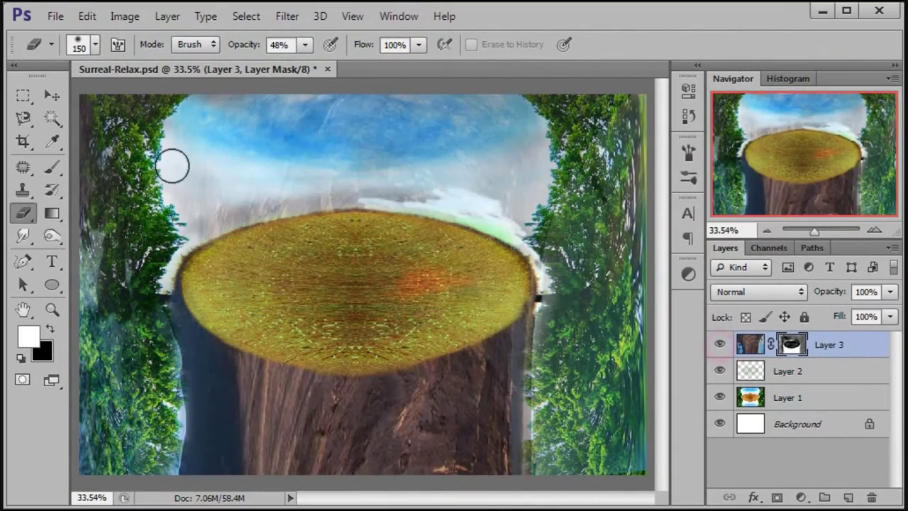
click(53, 99)
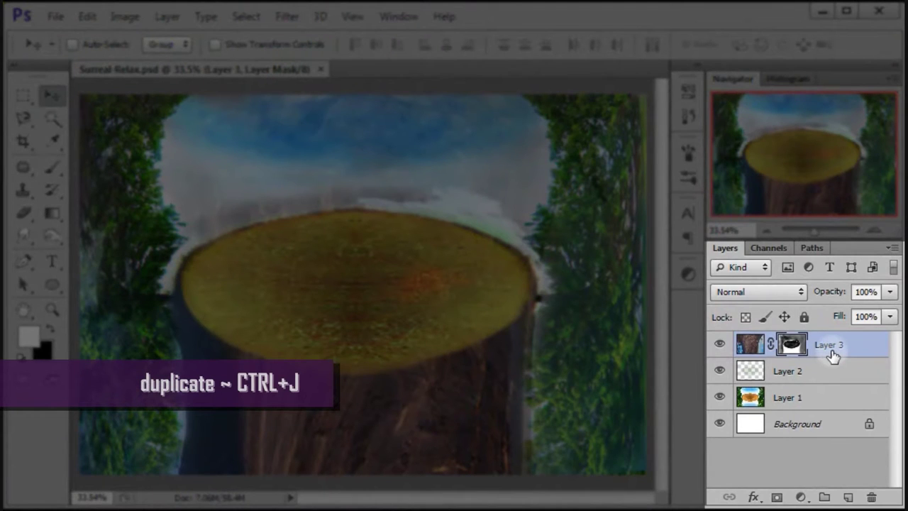
Duplicate Layer 3, clip the copy to it in Overlay mode, and add an empty Layer 4
key(ctrl+j)
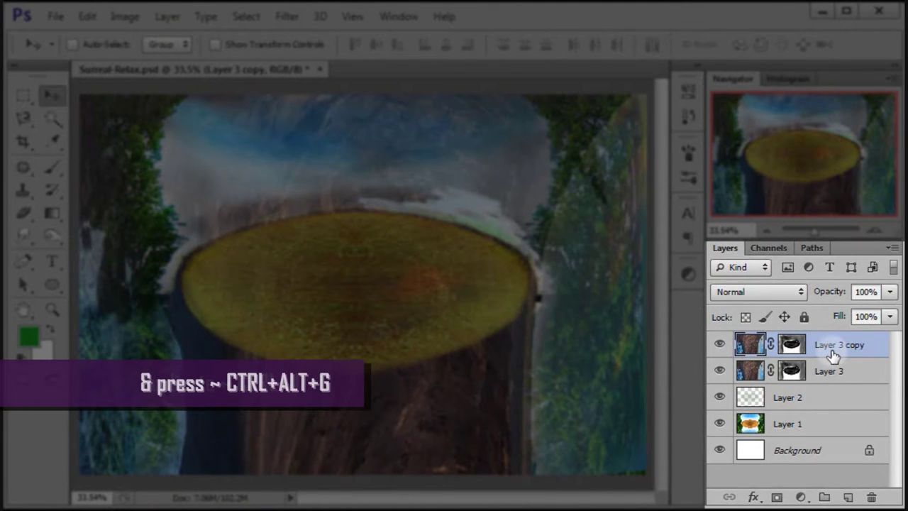
key(ctrl+alt+g)
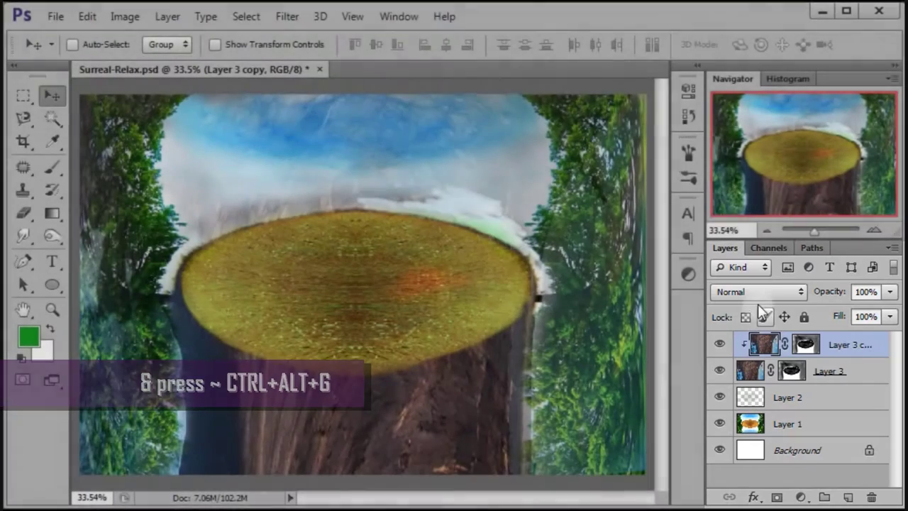
click(759, 292)
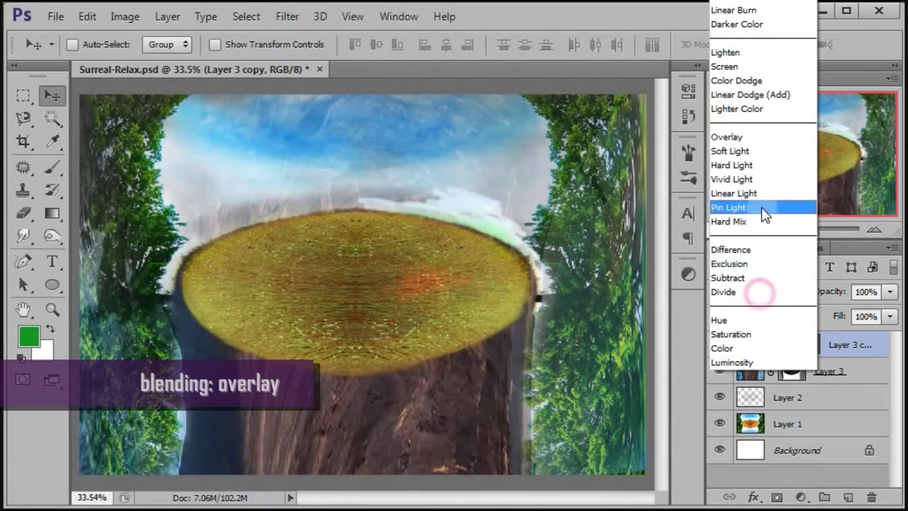
click(762, 137)
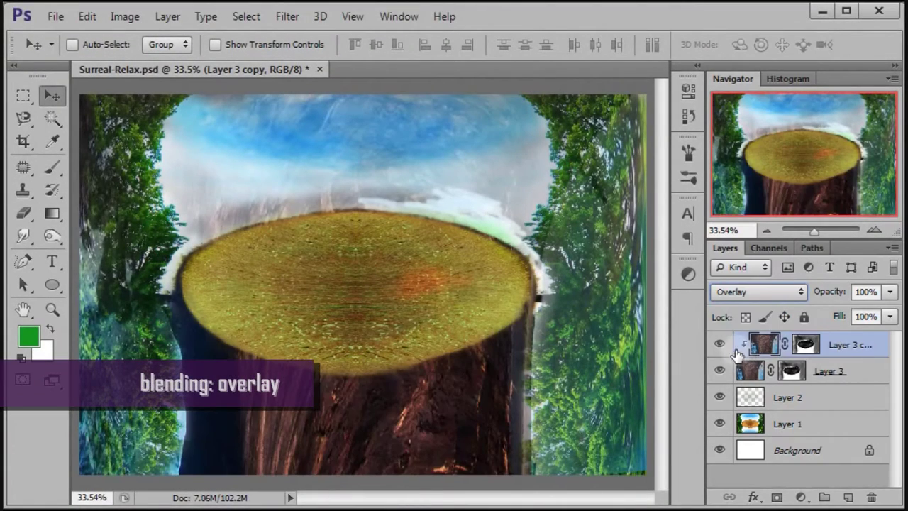
click(720, 344)
click(720, 344)
click(721, 344)
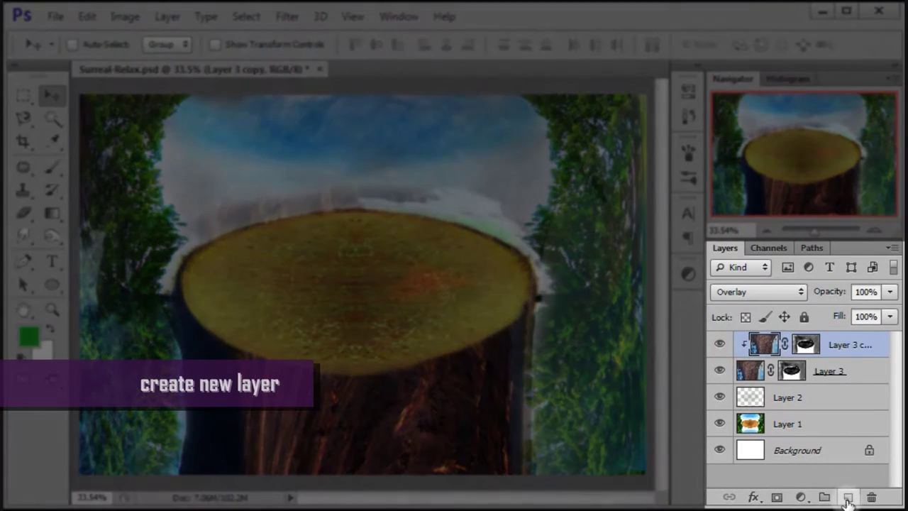
click(848, 498)
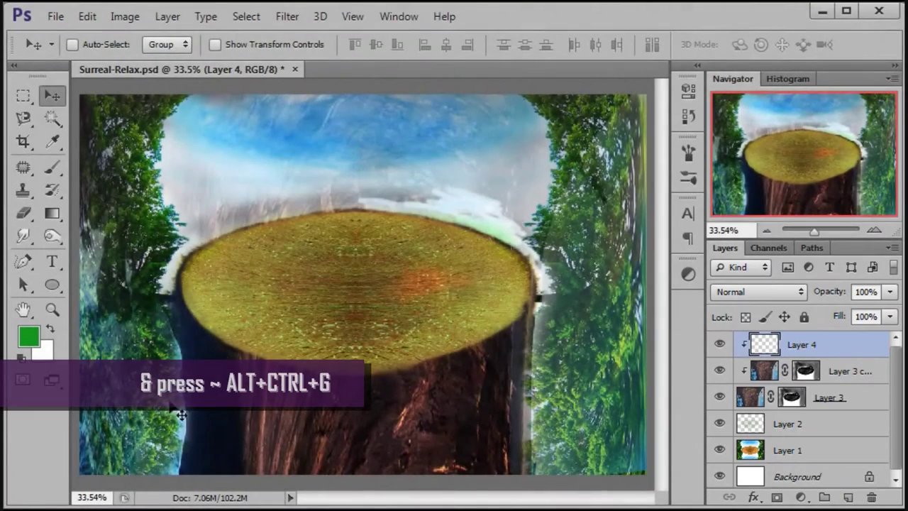
Set the foreground colour to tan #e5c48e
click(31, 338)
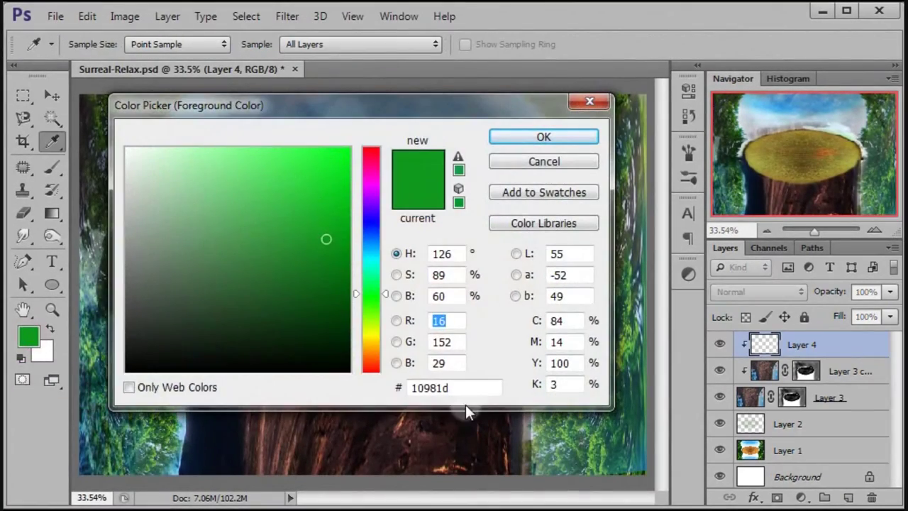
click(471, 389)
double_click(469, 390)
text(e5c48e)
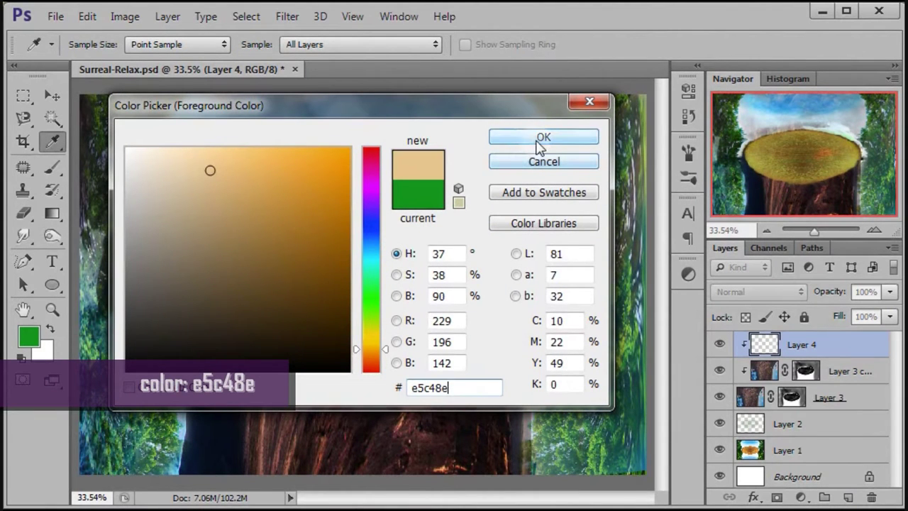
click(539, 139)
Paint tan over the trunk on Layer 4 with the regular Brush
click(63, 165)
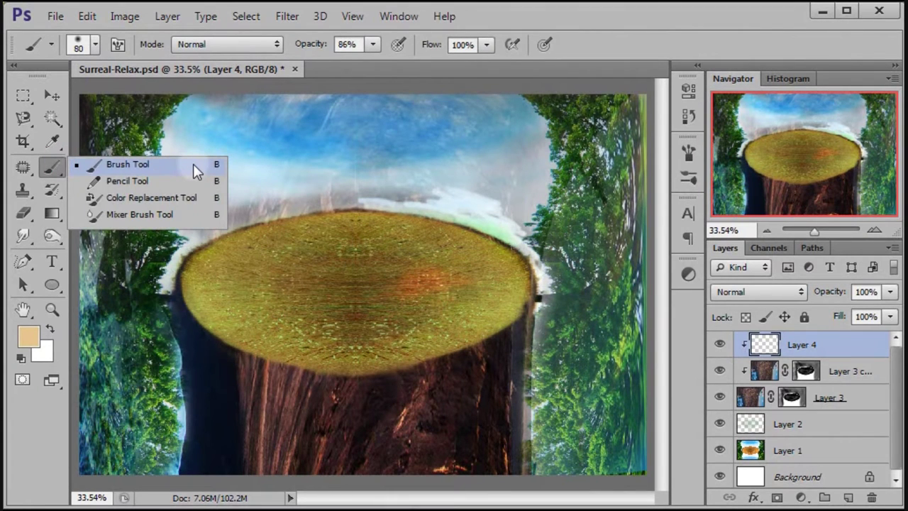
click(193, 164)
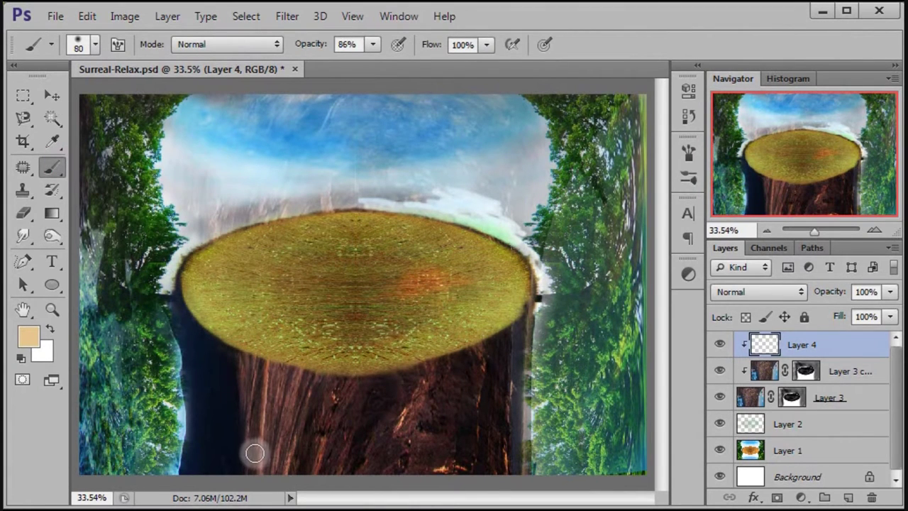
drag(257, 465, 255, 414)
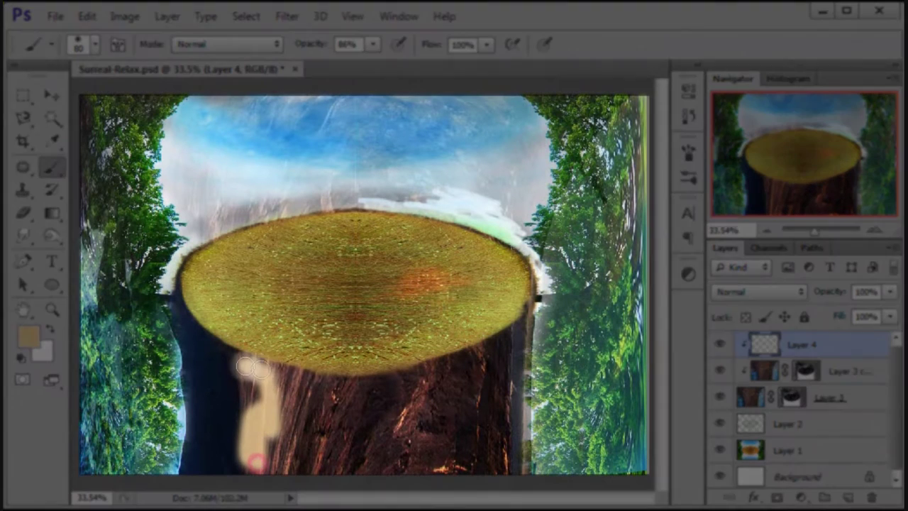
mouse_move(266, 381)
mouse_down()
mouse_move(224, 359)
mouse_move(491, 456)
mouse_move(312, 369)
mouse_move(343, 456)
mouse_move(393, 393)
mouse_move(489, 347)
mouse_move(235, 362)
mouse_move(476, 456)
mouse_move(454, 389)
mouse_move(362, 438)
mouse_move(475, 390)
mouse_move(530, 345)
mouse_up()
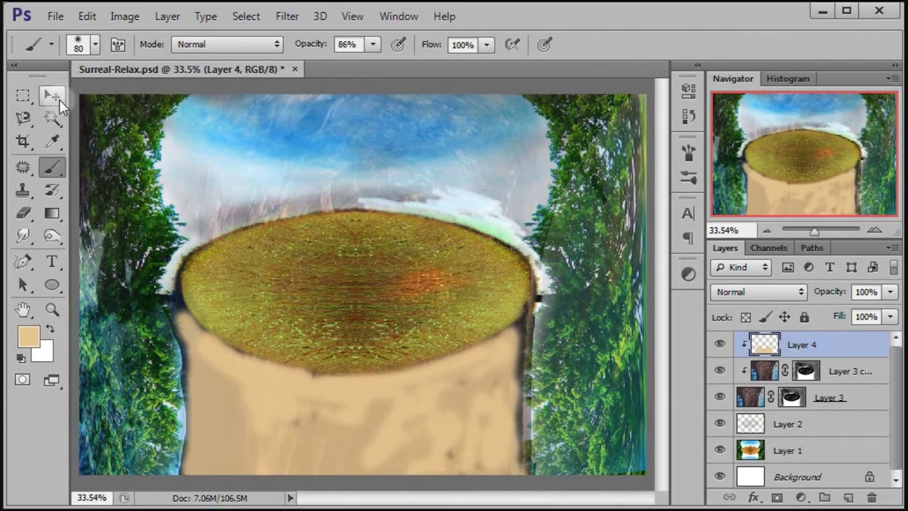
Blend Layer 4 in Overlay mode and toggle its visibility to compare
click(57, 98)
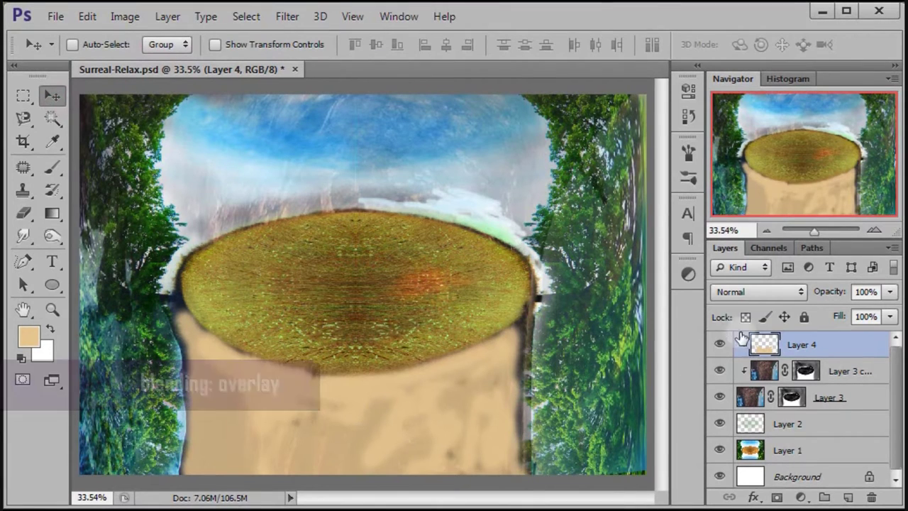
click(753, 291)
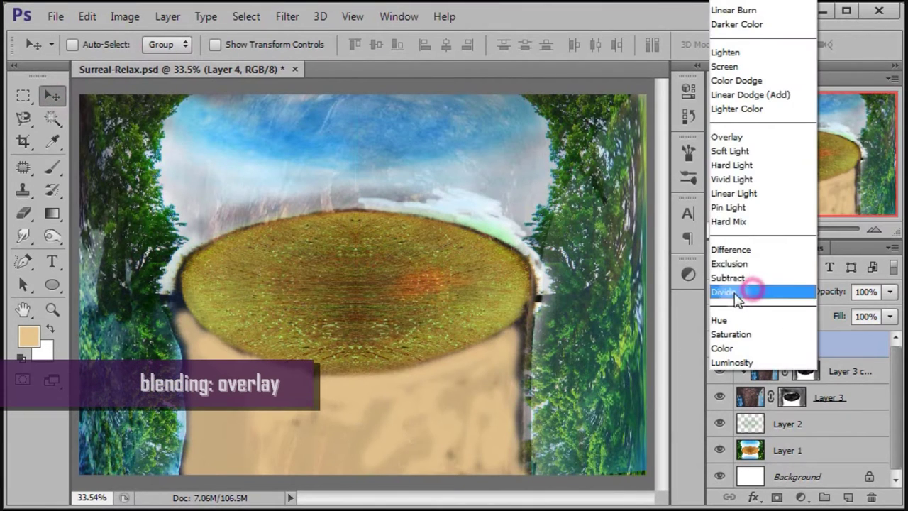
click(740, 137)
click(721, 347)
click(721, 347)
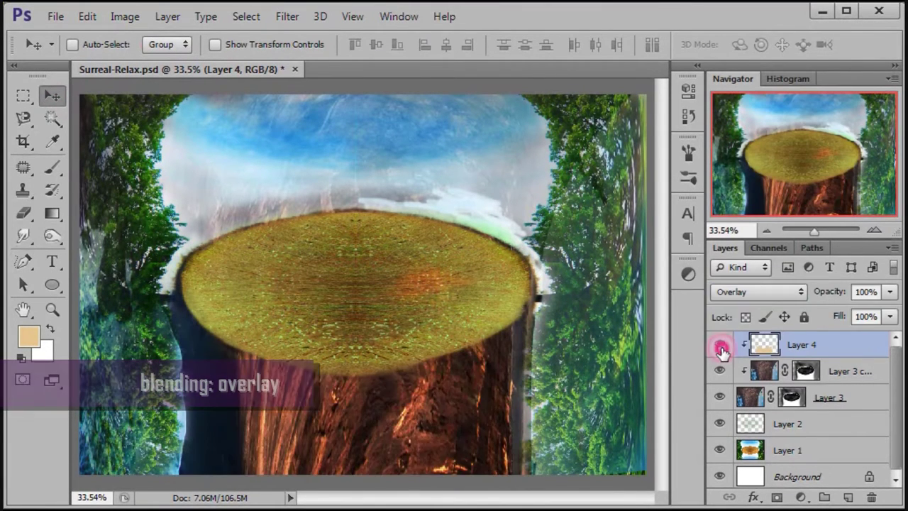
click(721, 347)
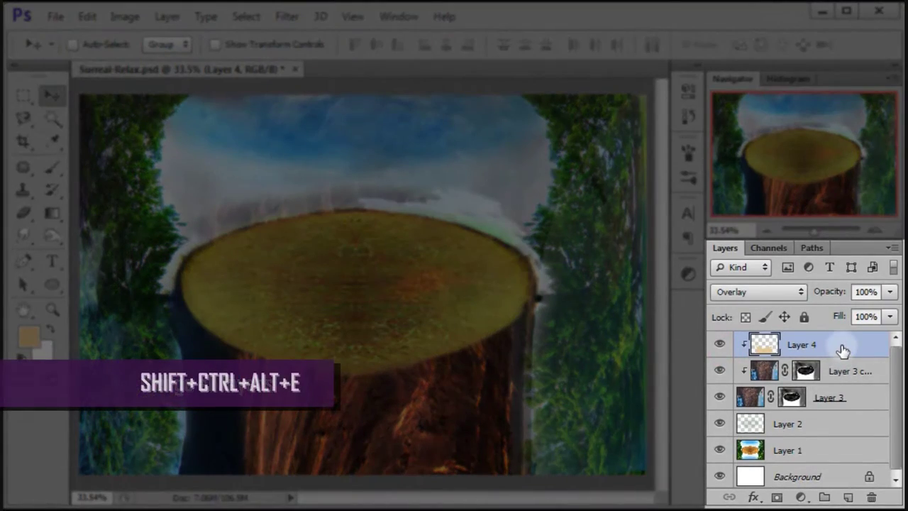
Stamp visible layers into Layer 5, Smart Sharpen it (29%, 1.8 px, Lens Blur), blend Lighten
key(shift+ctrl+alt+e)
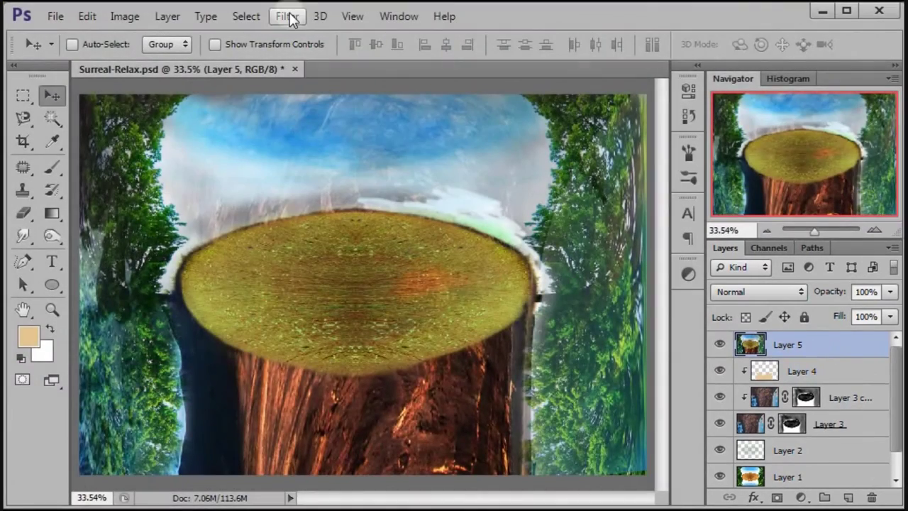
click(288, 17)
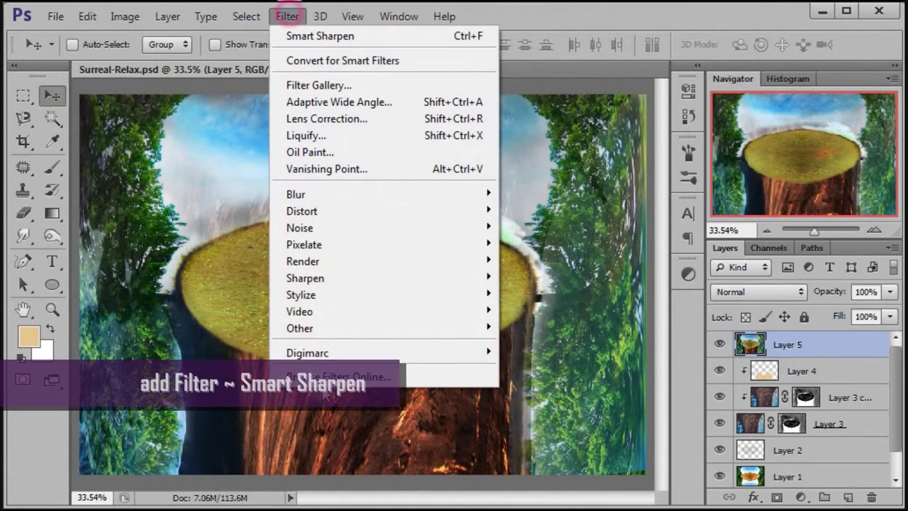
mouse_move(305, 278)
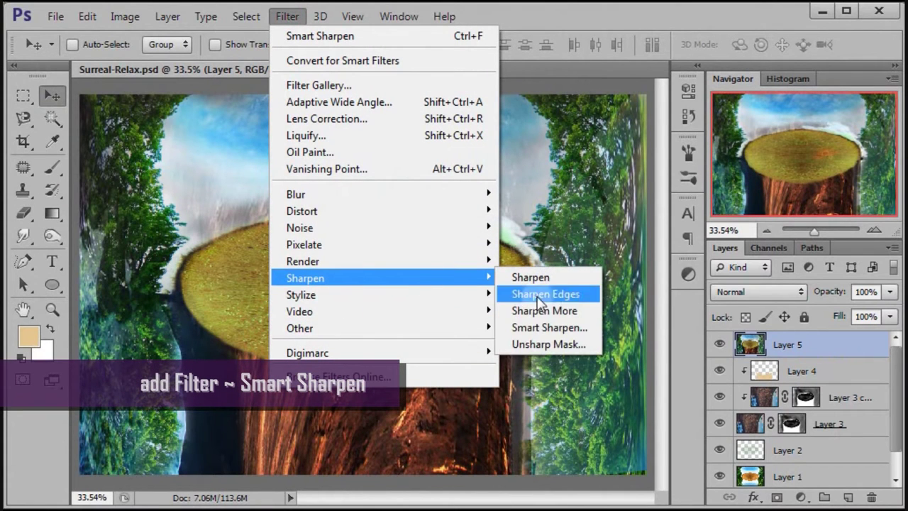
click(597, 329)
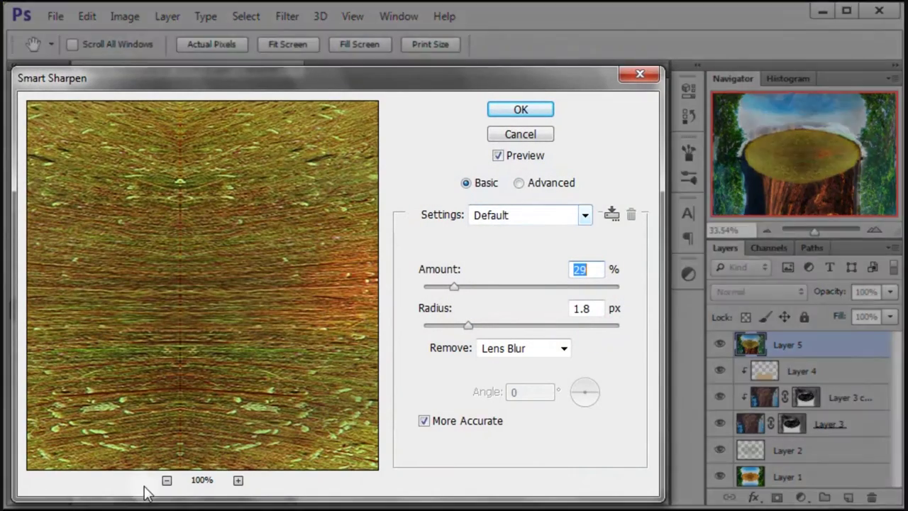
click(169, 477)
click(167, 480)
drag(202, 391, 252, 325)
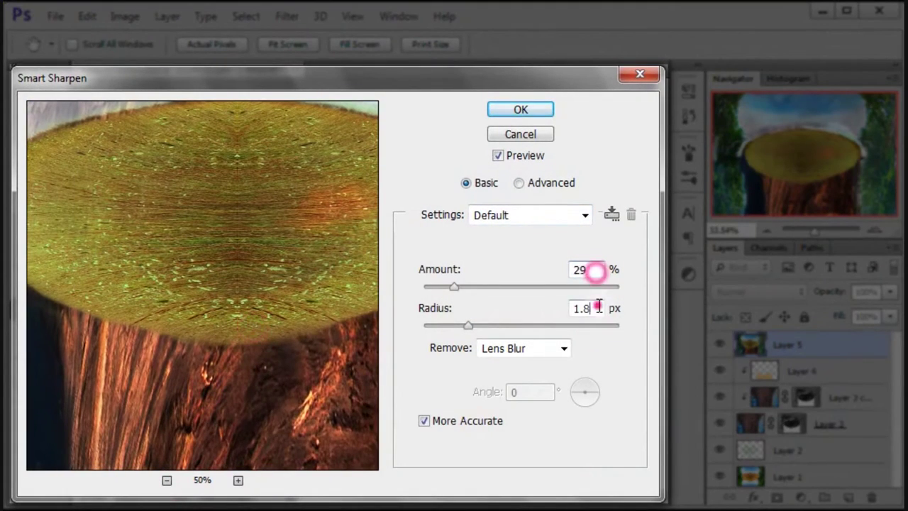
click(551, 349)
click(545, 382)
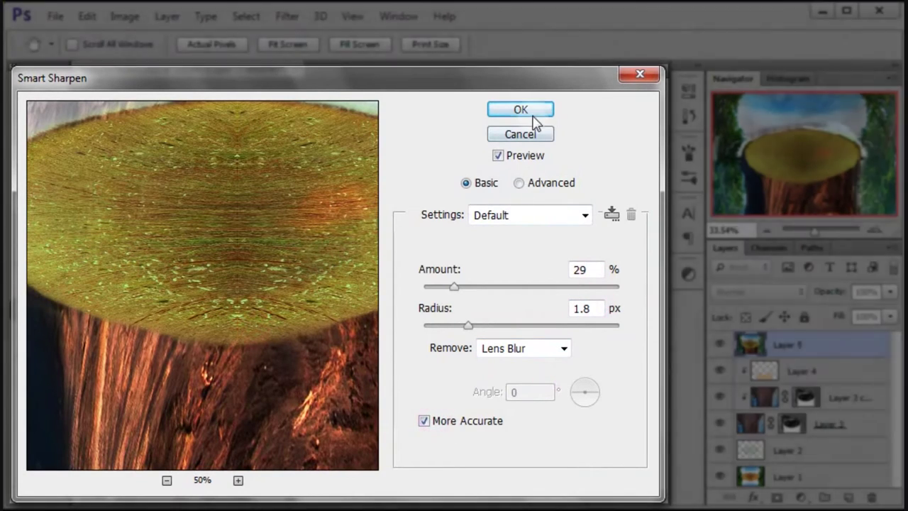
click(534, 113)
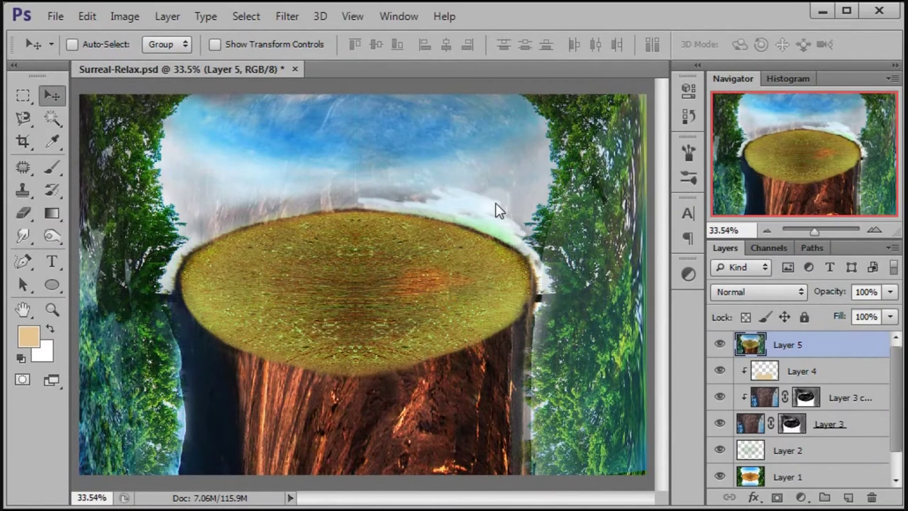
click(745, 291)
click(738, 52)
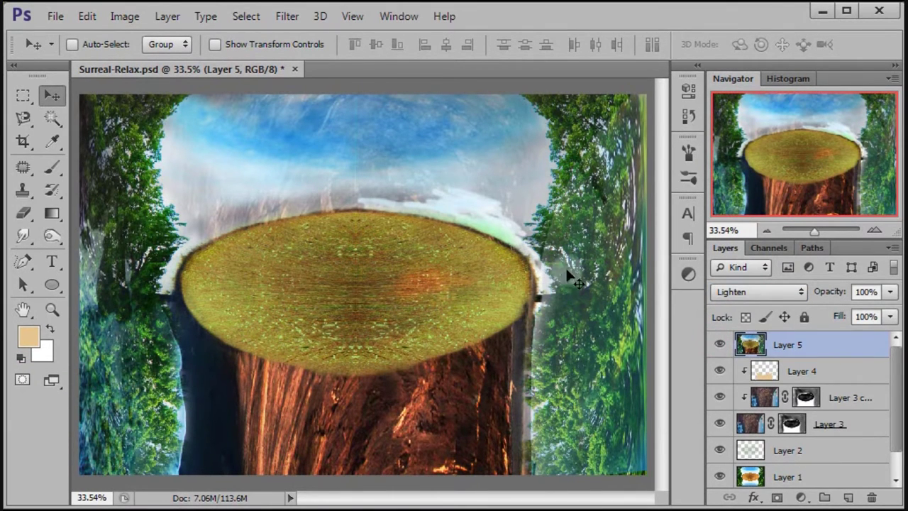
Select Layers 1–5, group them with Ctrl+G, and name the group Wood
drag(898, 403, 898, 426)
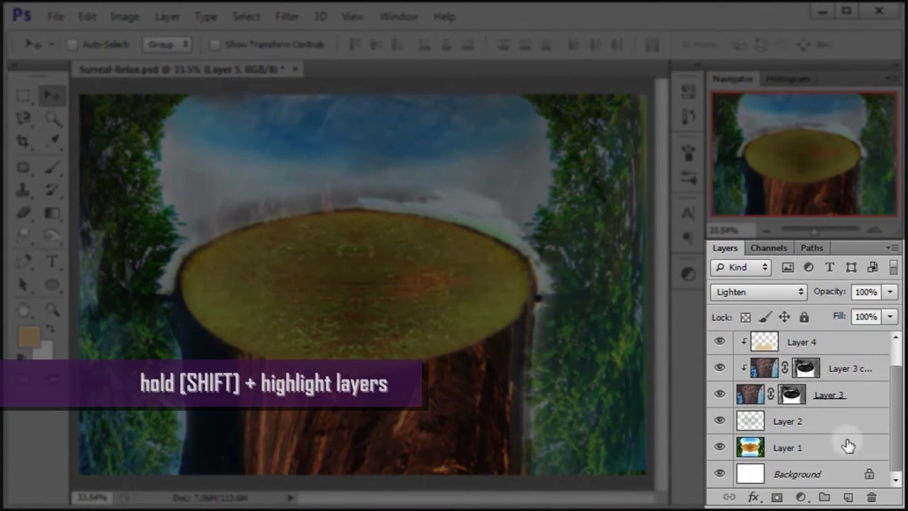
shift+click(848, 447)
drag(894, 447, 897, 397)
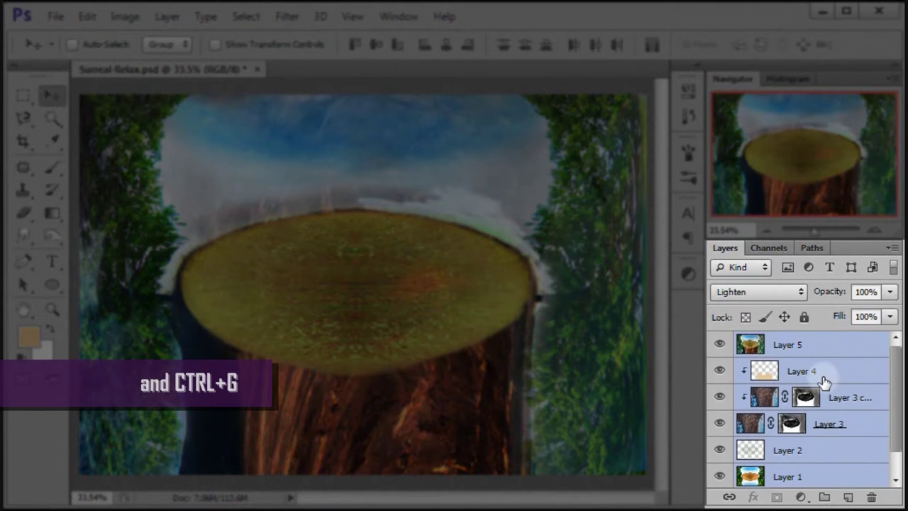
key(ctrl+g)
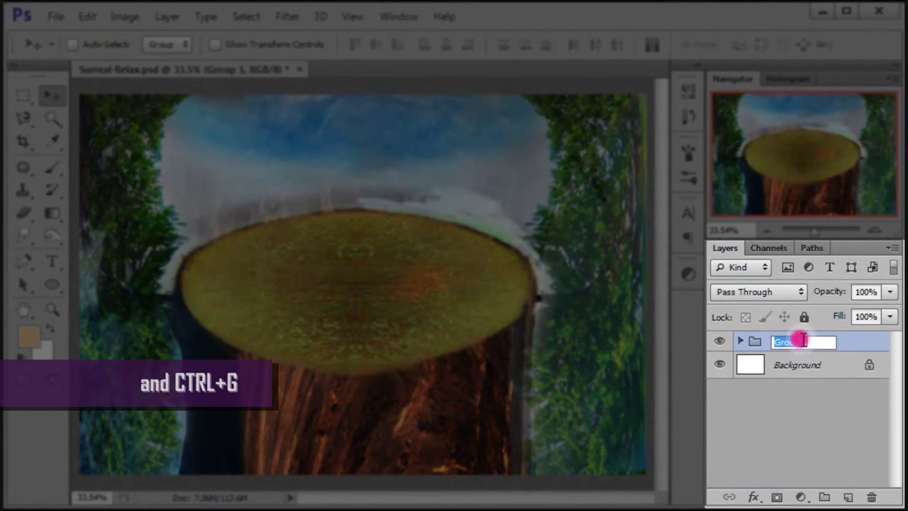
text(Woo)
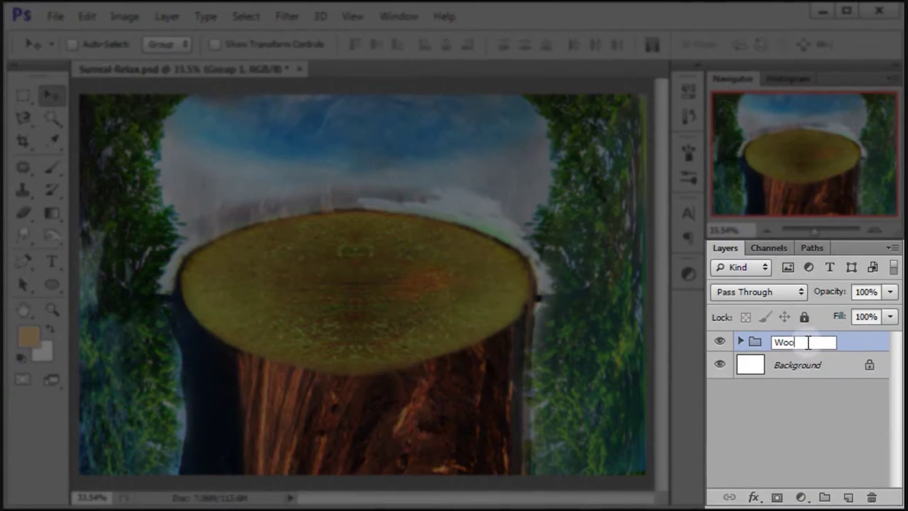
text(d)
click(852, 346)
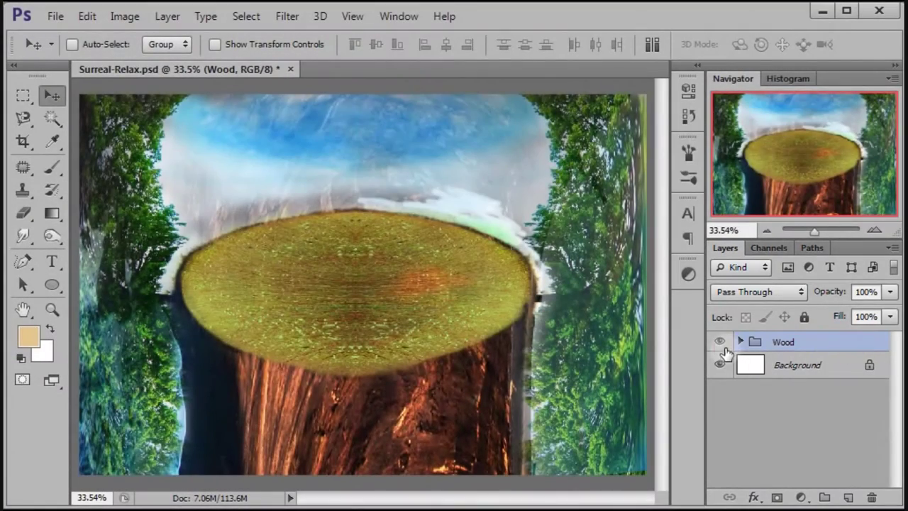
click(722, 346)
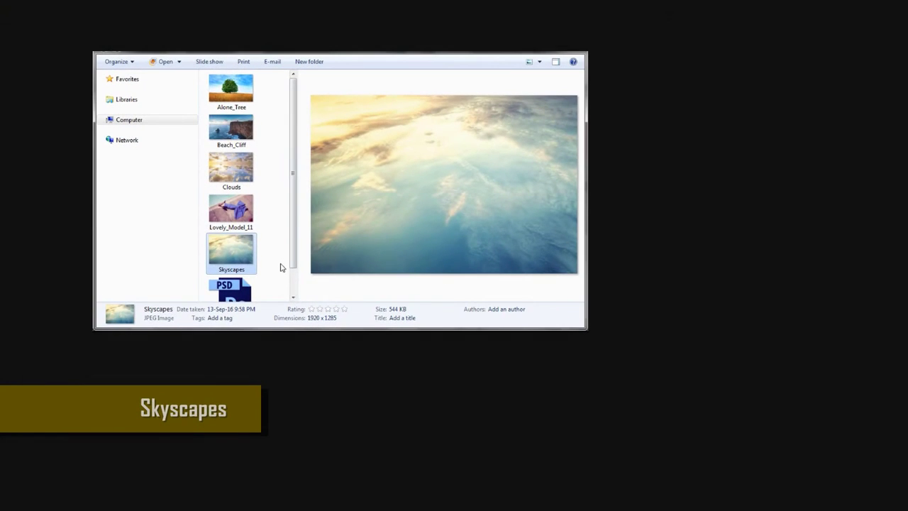
Open Skyscapes.jpg in Photoshop CS6 from Explorer's Open with menu
right_click(380, 135)
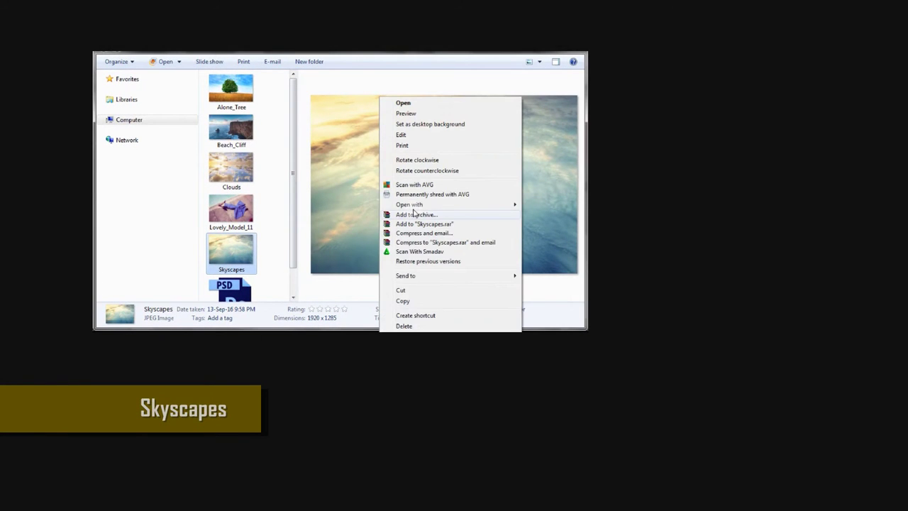
mouse_move(409, 205)
click(360, 205)
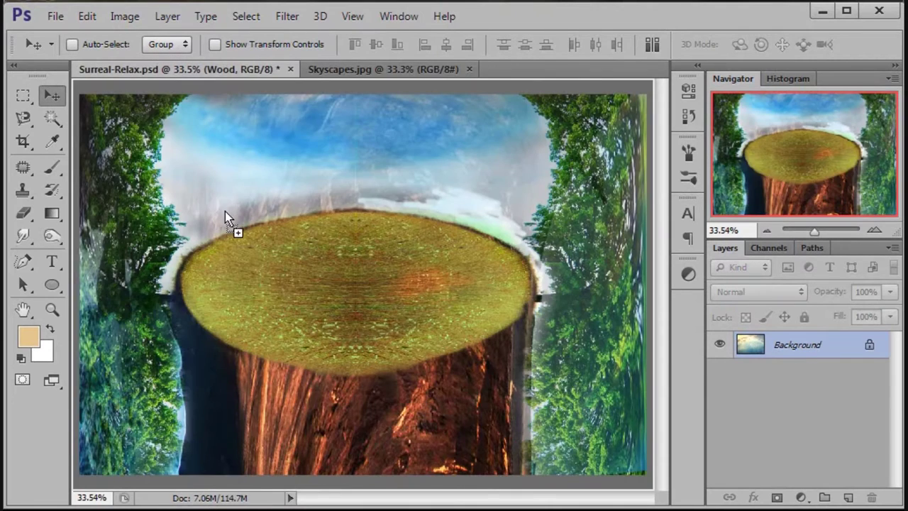
Bring Skyscapes into Surreal-Relax as Layer 6, close Skyscapes.jpg, and mask it at lowered opacity
mouse_move(169, 64)
mouse_down()
mouse_move(225, 212)
mouse_move(227, 201)
mouse_up()
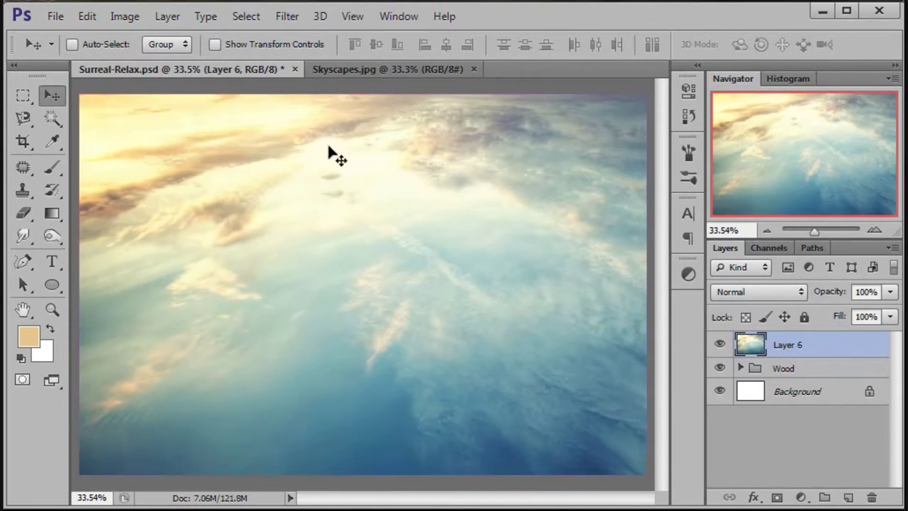
click(376, 71)
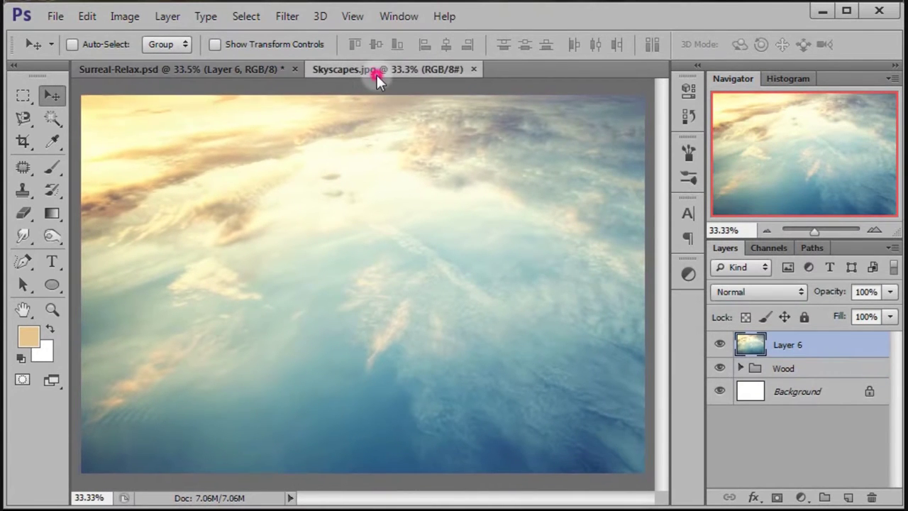
click(474, 69)
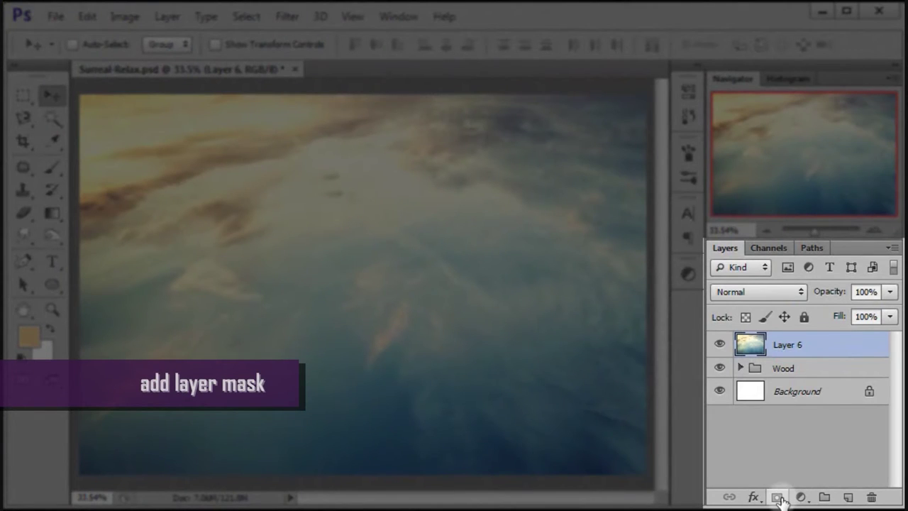
click(779, 498)
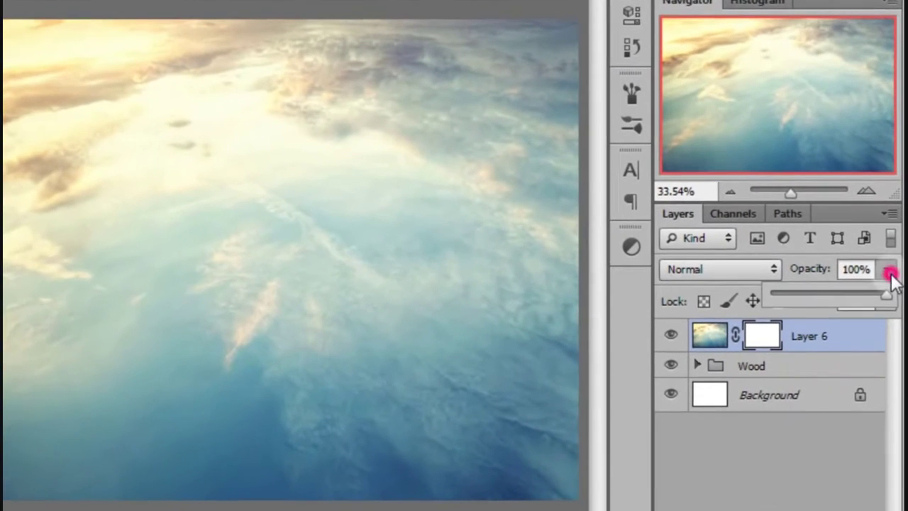
mouse_move(890, 292)
mouse_down()
mouse_move(858, 315)
mouse_move(841, 295)
mouse_up()
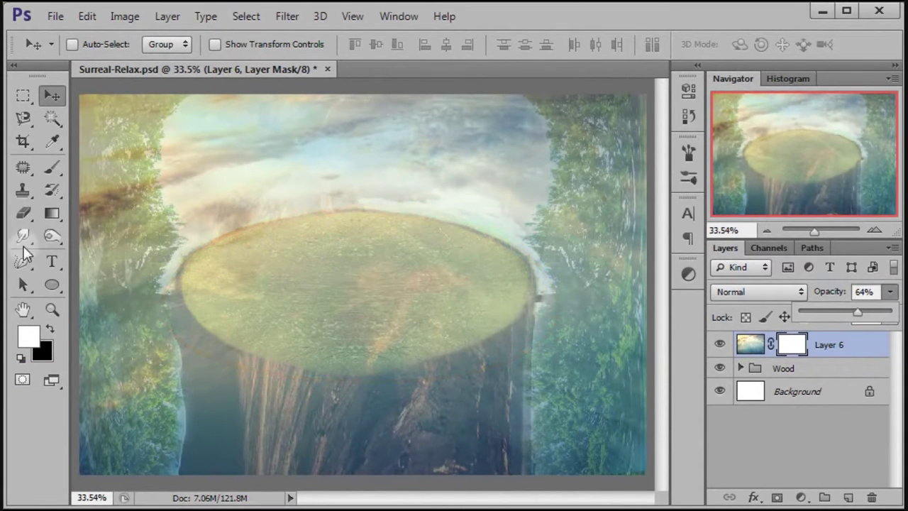
Erase Layer 6's mask over the stump's grassy top and restore full opacity
click(22, 215)
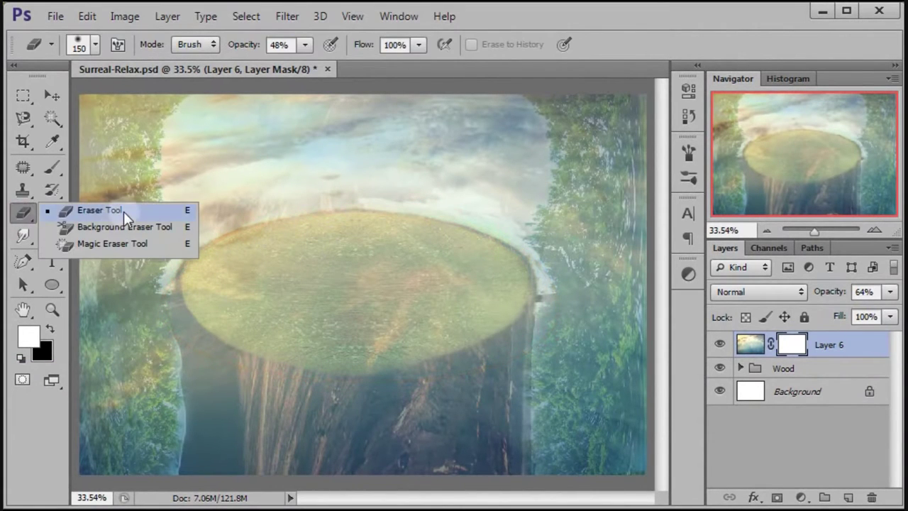
click(123, 211)
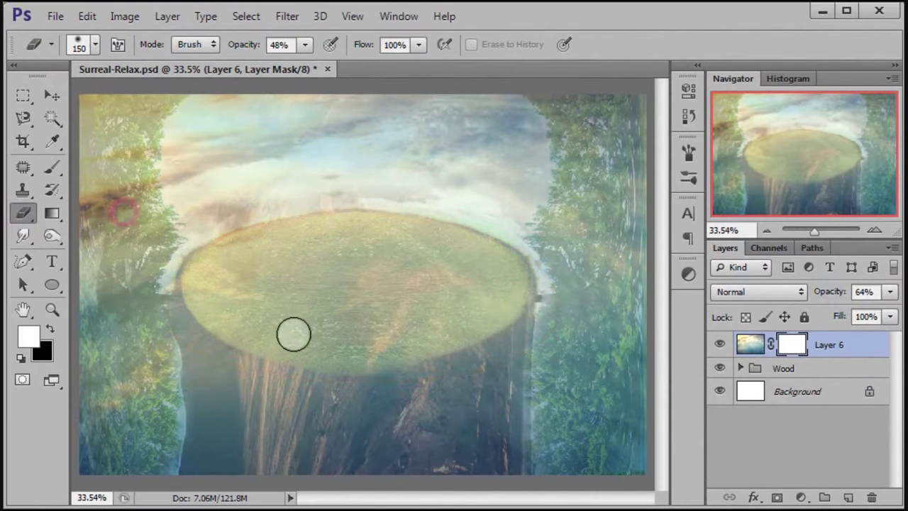
mouse_move(297, 313)
mouse_down()
mouse_move(339, 278)
mouse_move(322, 257)
mouse_move(233, 263)
mouse_move(300, 237)
mouse_move(469, 258)
mouse_move(343, 345)
mouse_move(243, 319)
mouse_move(472, 323)
mouse_move(337, 255)
mouse_move(215, 325)
mouse_move(497, 312)
mouse_move(356, 282)
mouse_move(499, 260)
mouse_move(209, 265)
mouse_move(504, 286)
mouse_move(222, 256)
mouse_move(422, 320)
mouse_move(506, 295)
mouse_move(243, 258)
mouse_move(458, 296)
mouse_up()
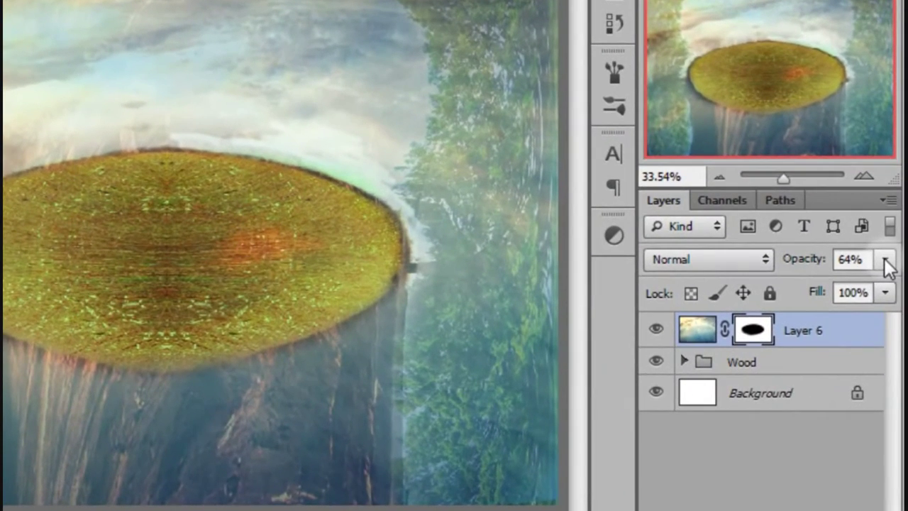
click(888, 273)
drag(848, 287, 891, 286)
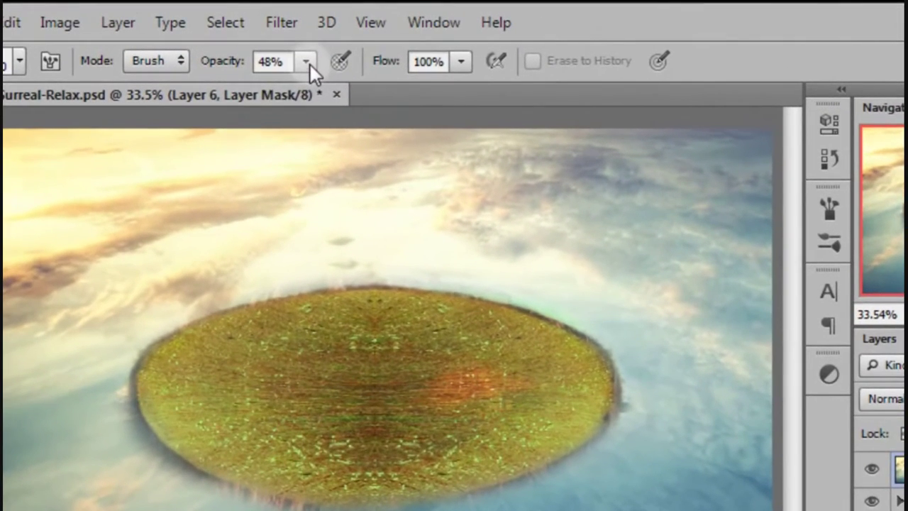
At about 17% eraser opacity, softly reveal the island's lower edge and cliff streaks
click(307, 61)
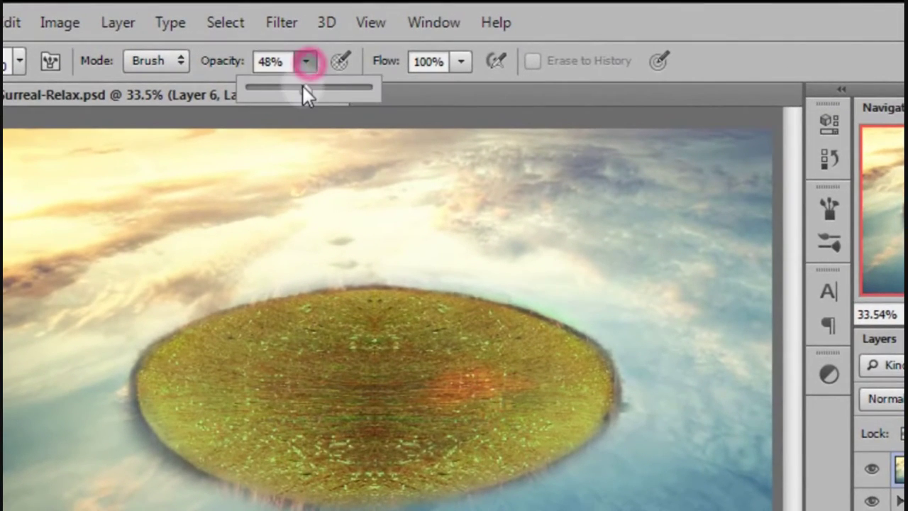
drag(303, 86, 269, 90)
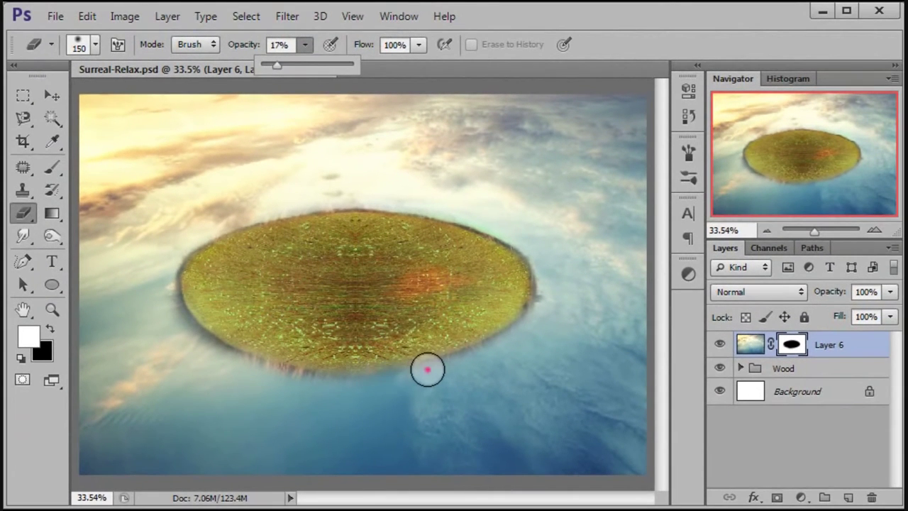
mouse_move(428, 369)
mouse_down()
mouse_move(301, 384)
mouse_move(484, 362)
mouse_move(525, 329)
mouse_up()
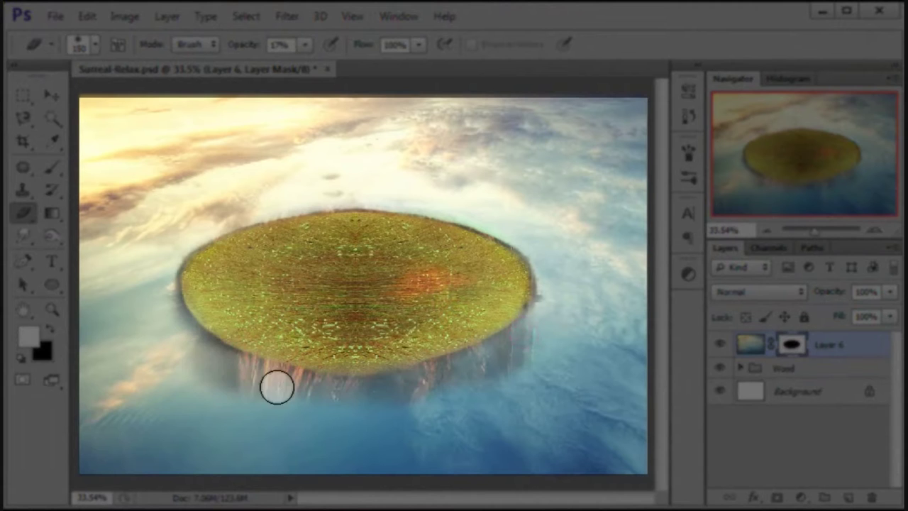
mouse_move(277, 387)
mouse_down()
mouse_move(425, 386)
mouse_move(180, 341)
mouse_move(475, 384)
mouse_move(350, 382)
mouse_move(371, 319)
mouse_up()
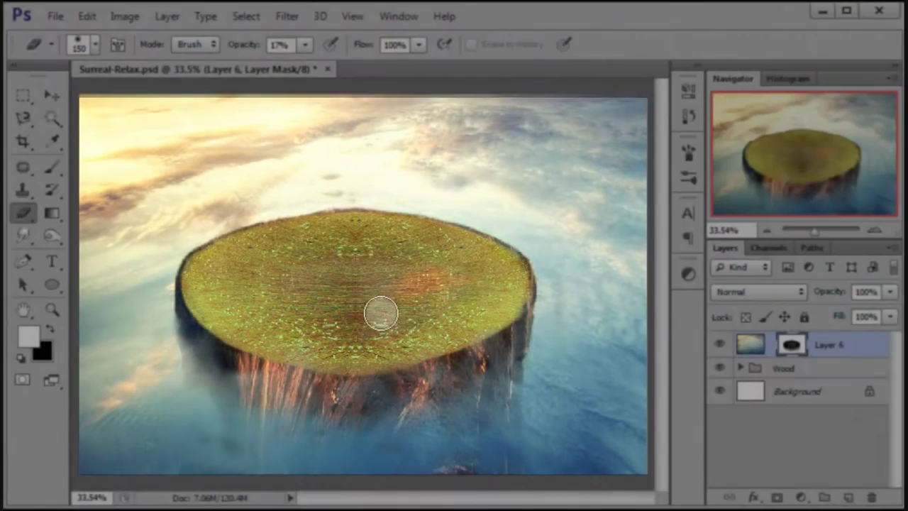
click(719, 346)
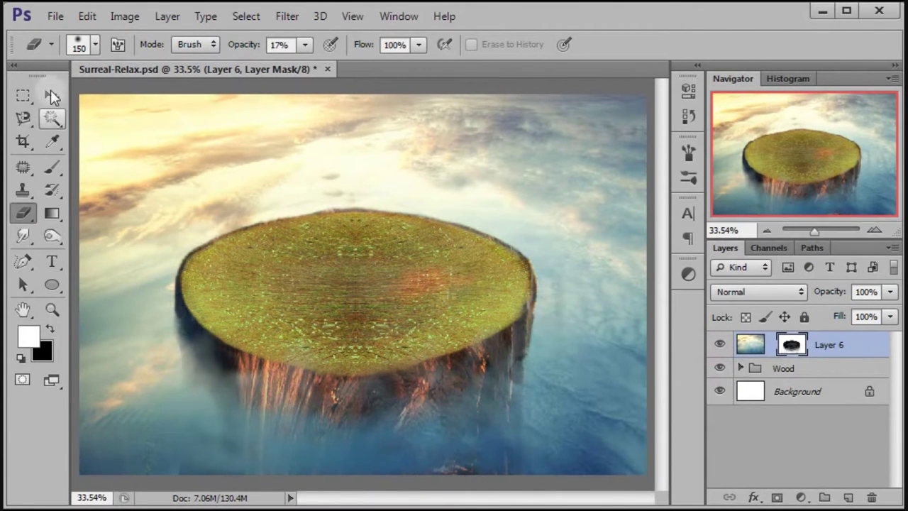
Open Clouds.jpg in Photoshop CS6 from Explorer
click(51, 93)
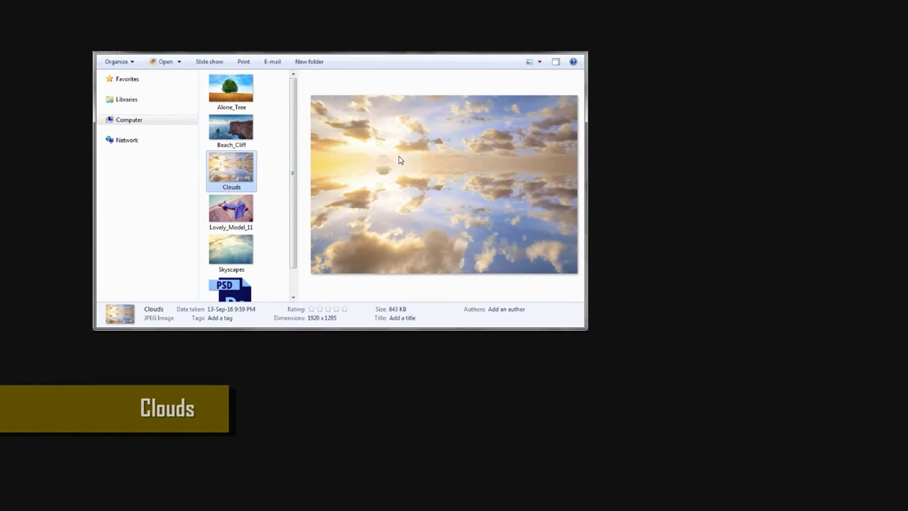
right_click(400, 161)
mouse_move(430, 204)
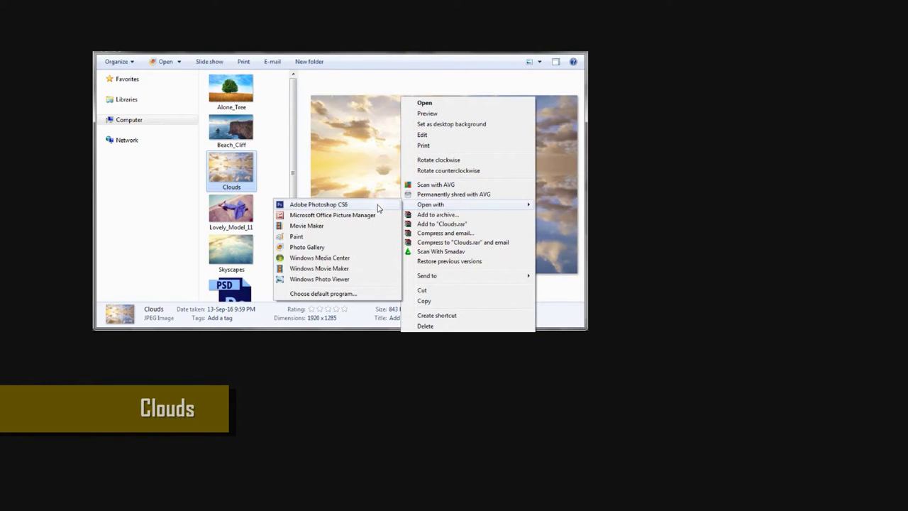
click(379, 206)
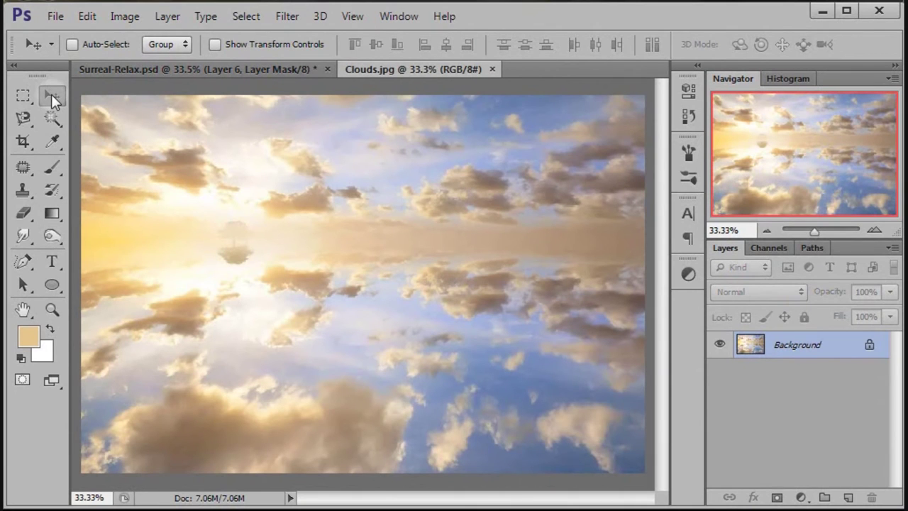
Drag Clouds in as Layer 7, close Clouds.jpg, and clip it to Layer 6 at 30% opacity
mouse_move(319, 273)
mouse_down()
mouse_move(277, 254)
mouse_move(334, 269)
mouse_move(325, 269)
mouse_up()
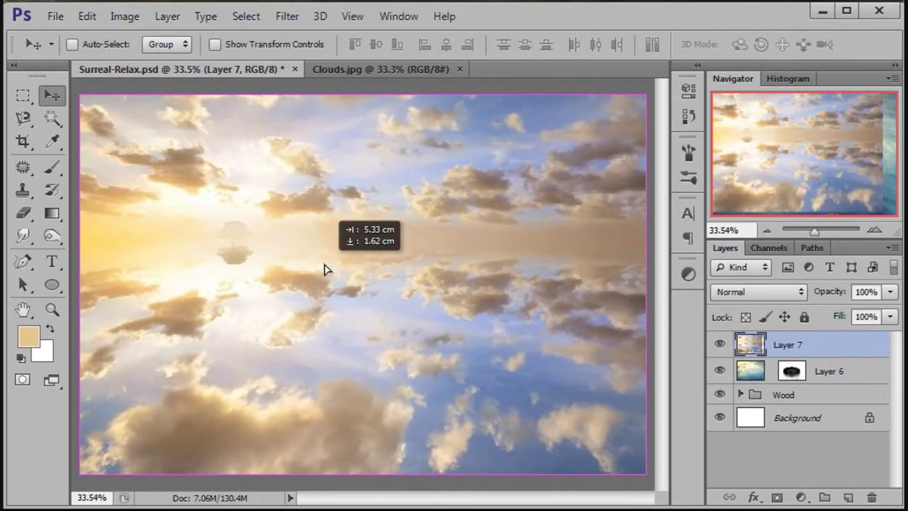
click(397, 75)
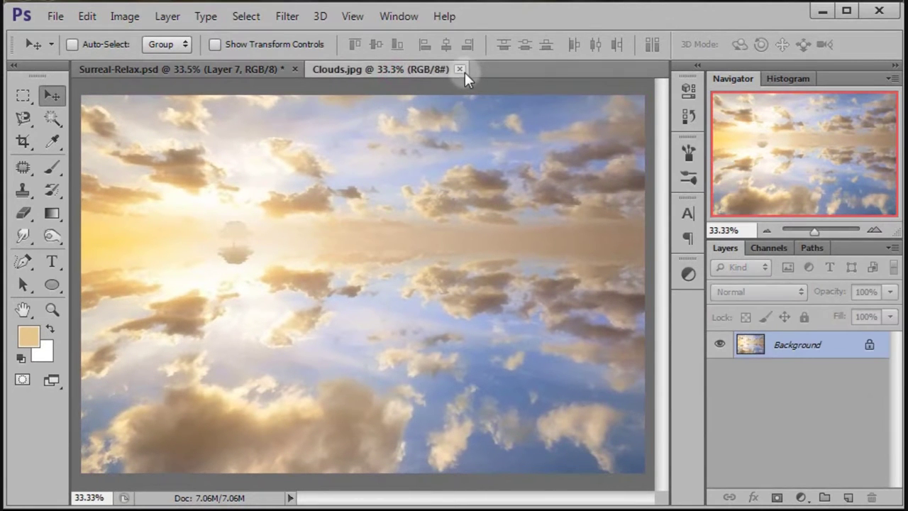
click(460, 69)
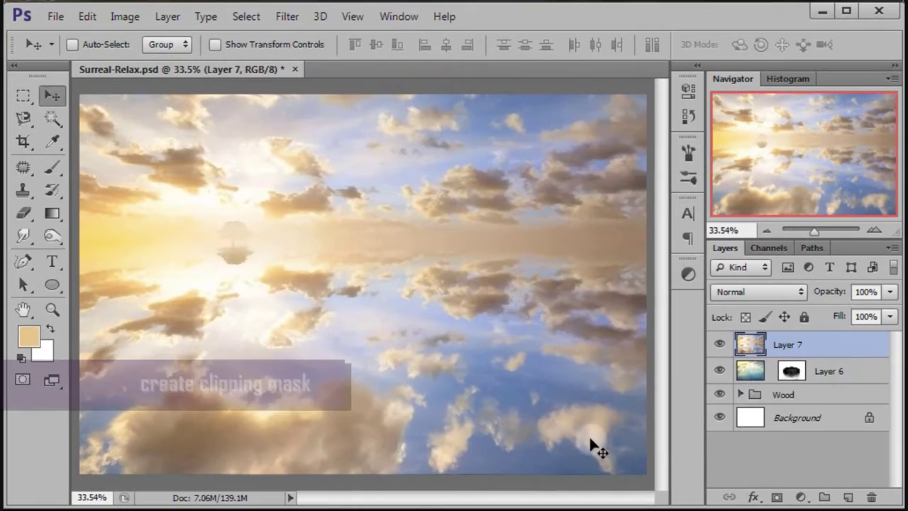
click(545, 402)
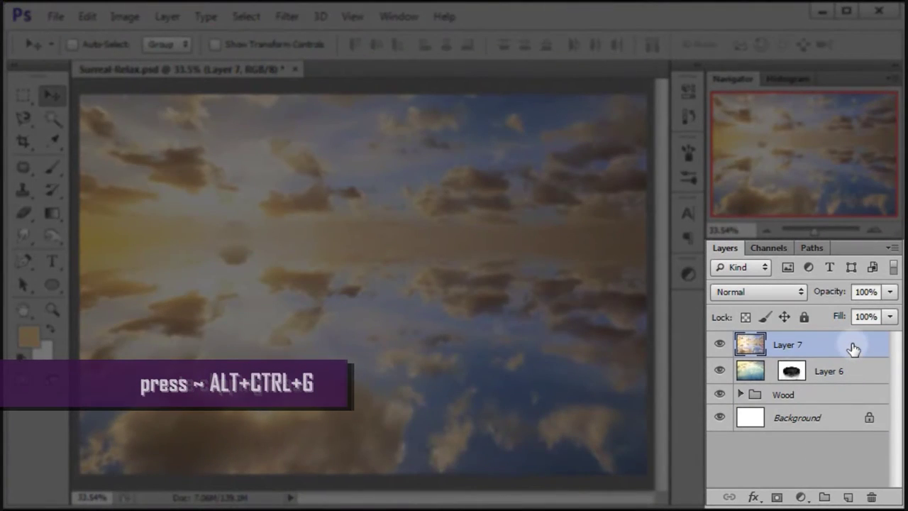
key(alt+ctrl+g)
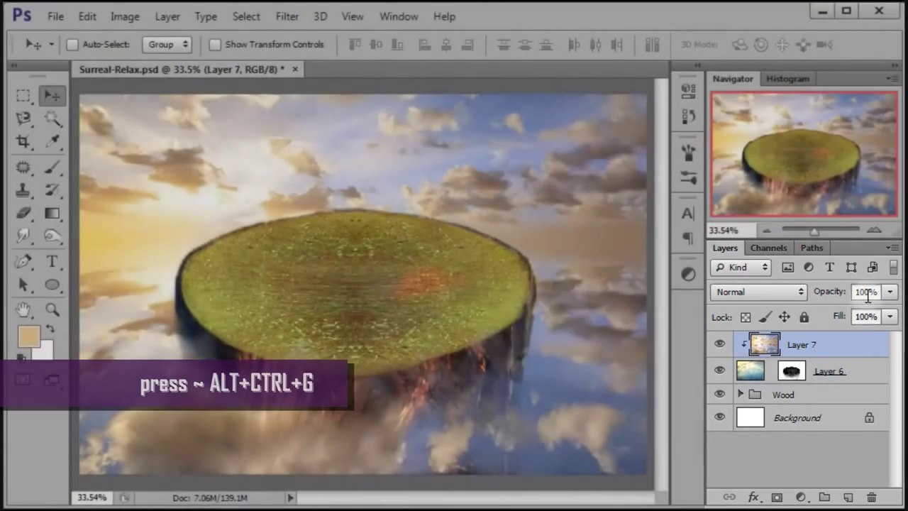
click(863, 292)
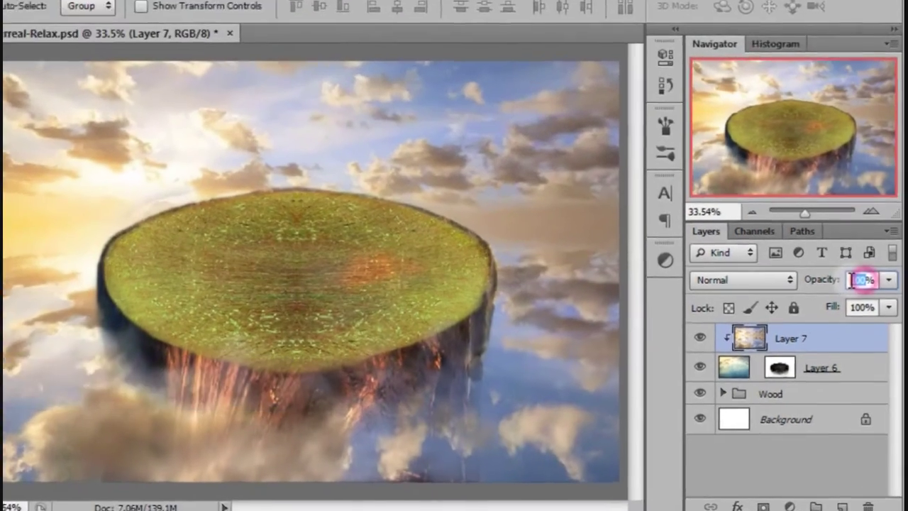
text(30)
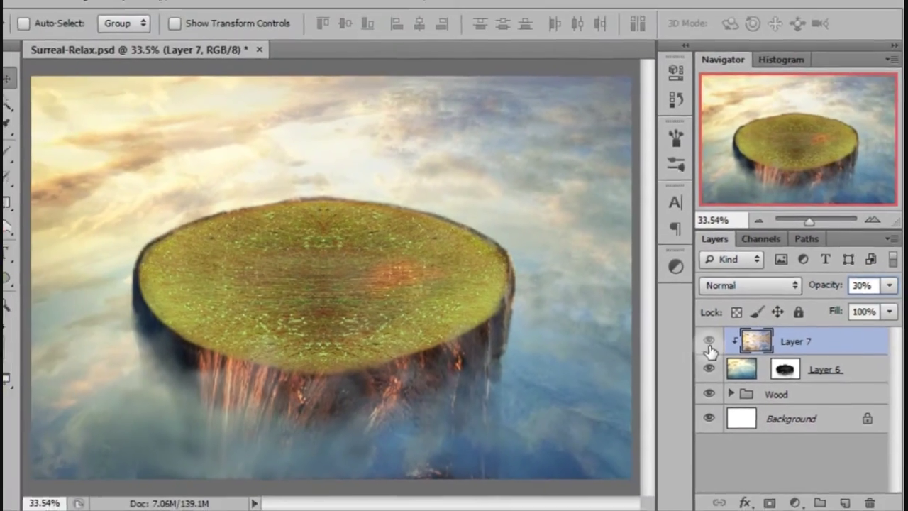
click(721, 349)
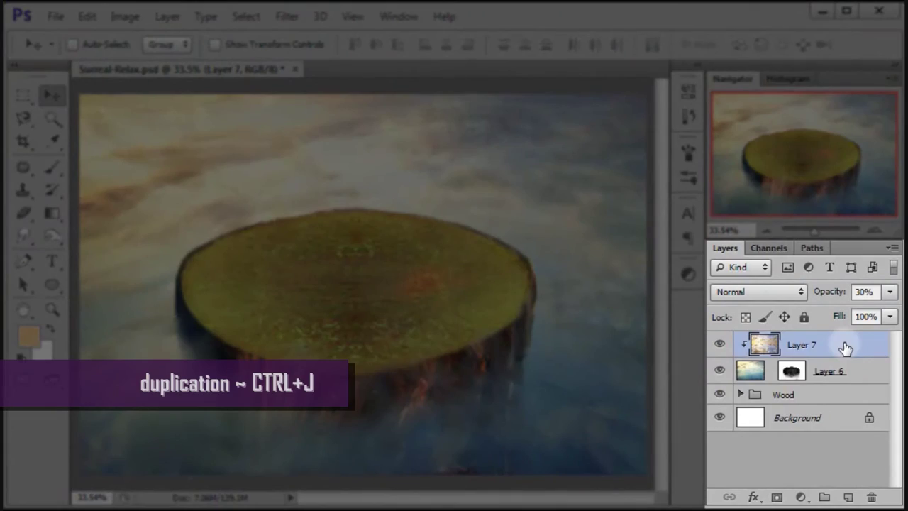
Duplicate Layer 7 and clip the copy at 100% opacity in Multiply mode
key(ctrl+j)
key(ctrl+alt+g)
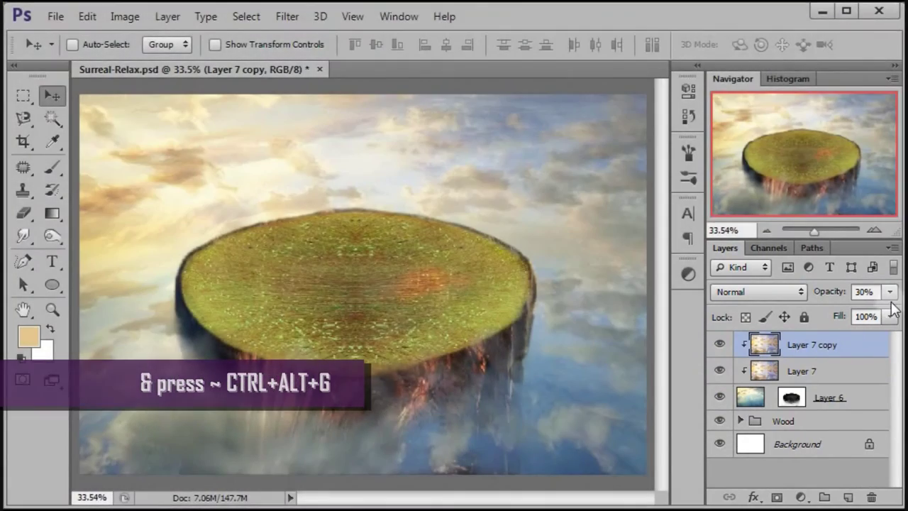
click(890, 291)
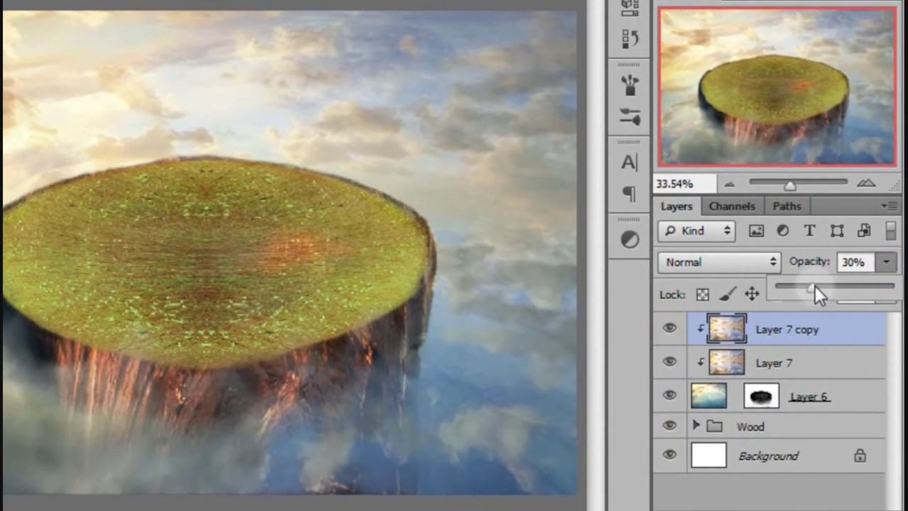
drag(815, 285, 895, 287)
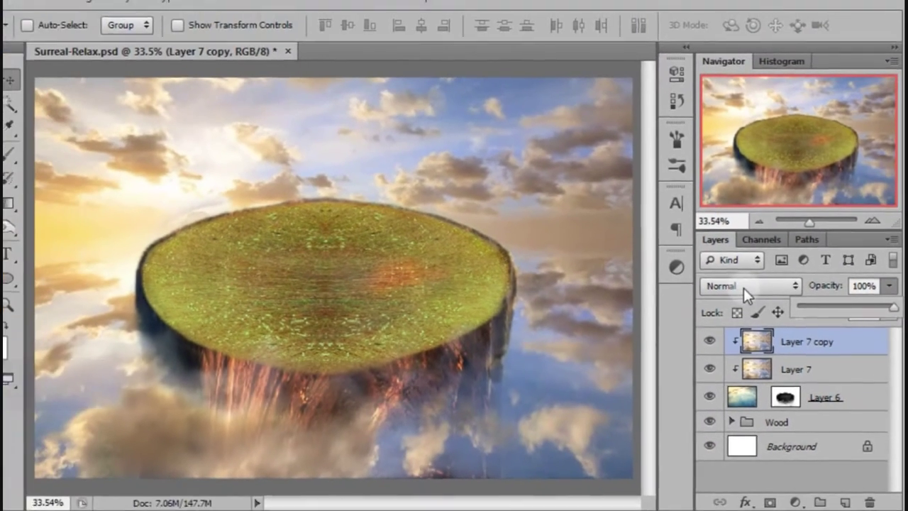
click(754, 291)
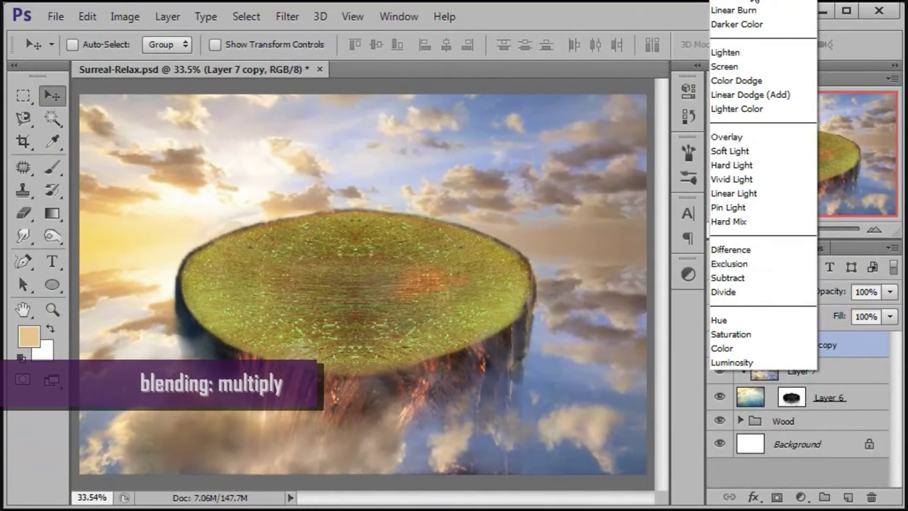
click(753, 2)
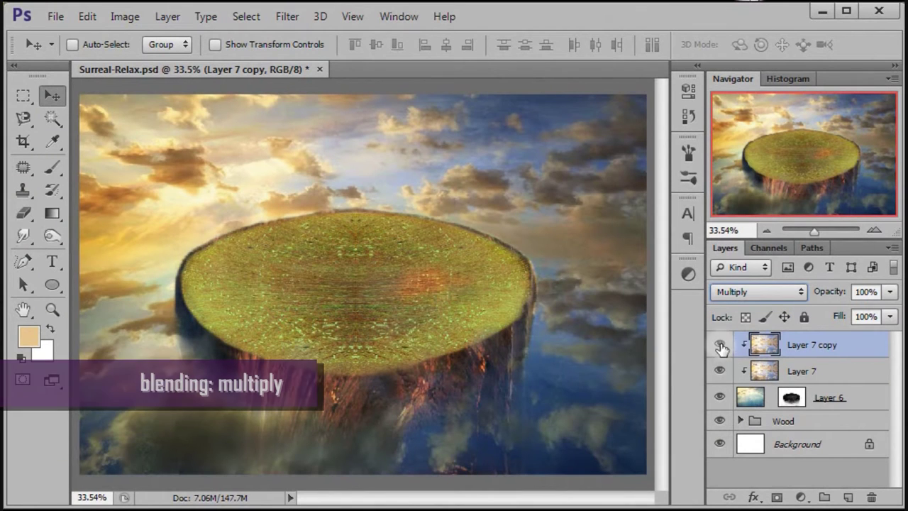
click(720, 345)
click(720, 369)
click(721, 370)
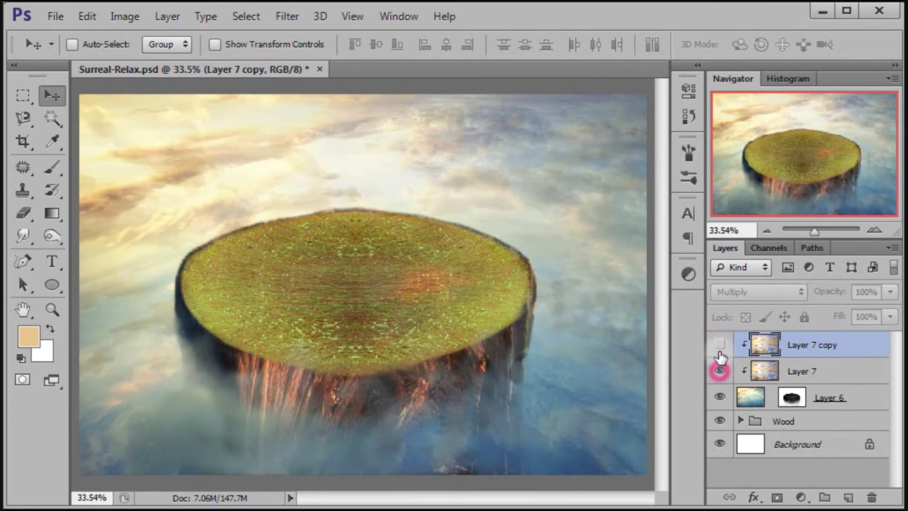
click(721, 345)
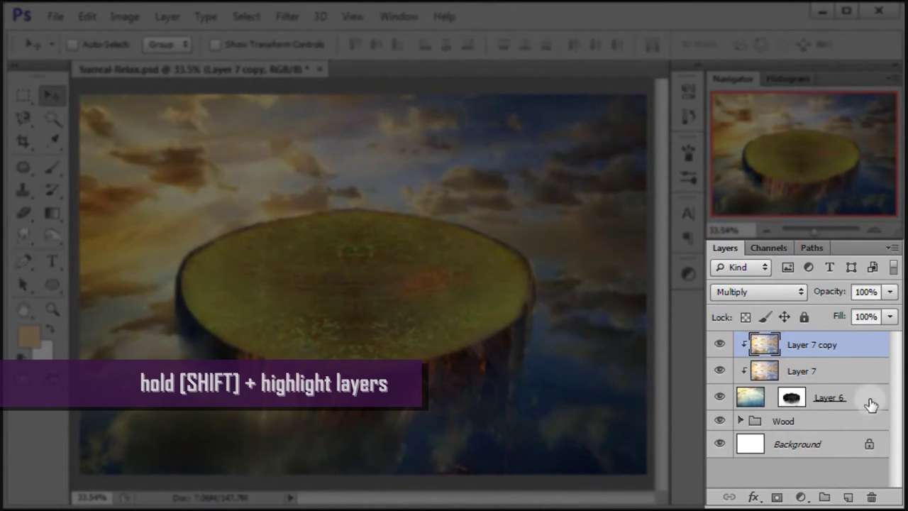
Group Layer 6 through Layer 7 copy and name the group Skyscapes
shift+click(871, 403)
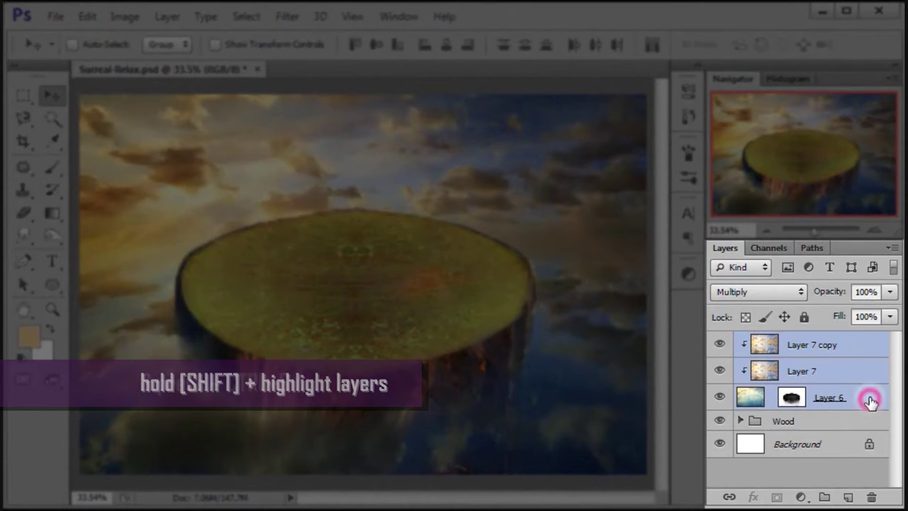
key(ctrl+g)
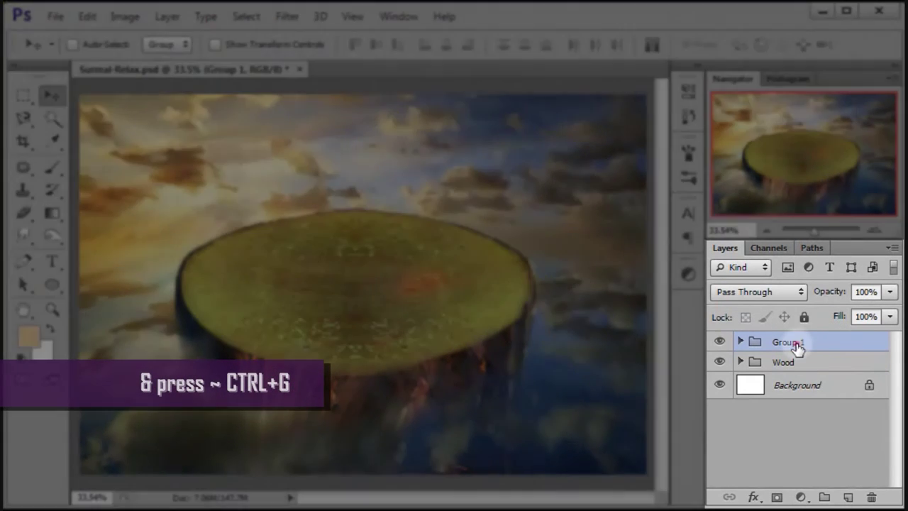
double_click(799, 342)
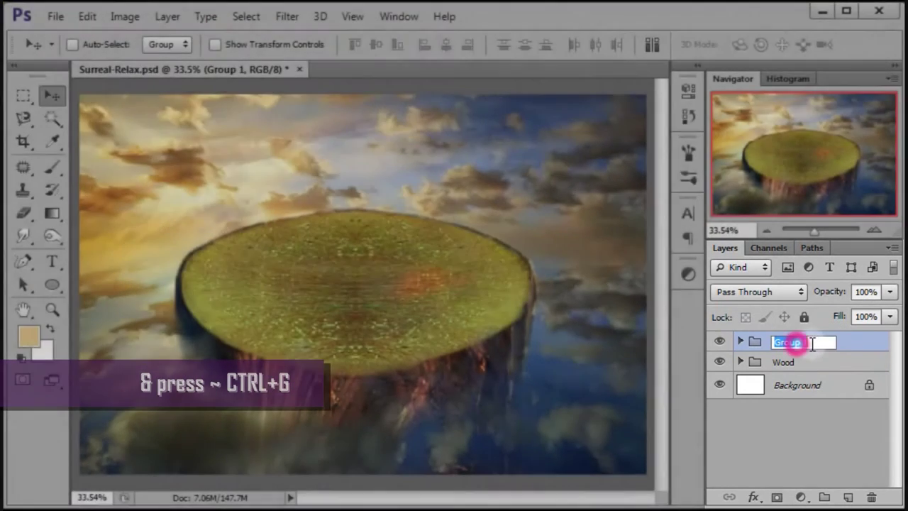
text(Skyscapes)
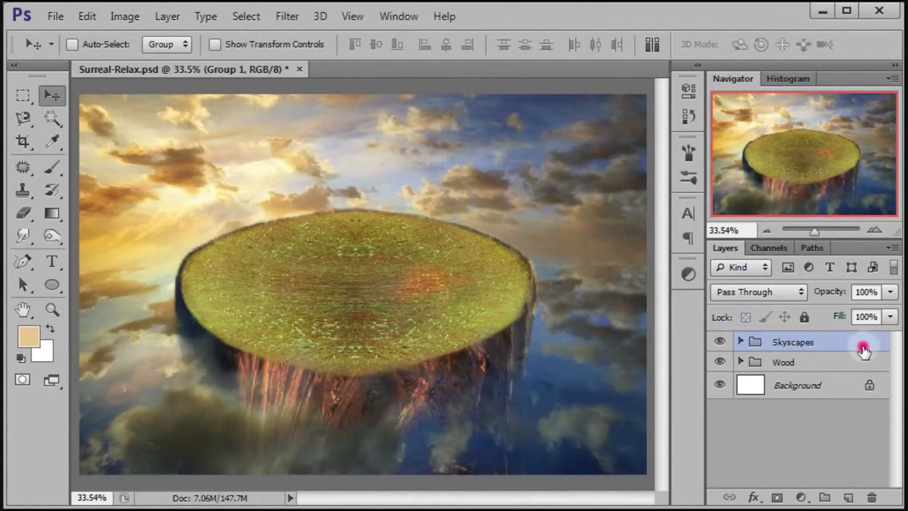
click(720, 342)
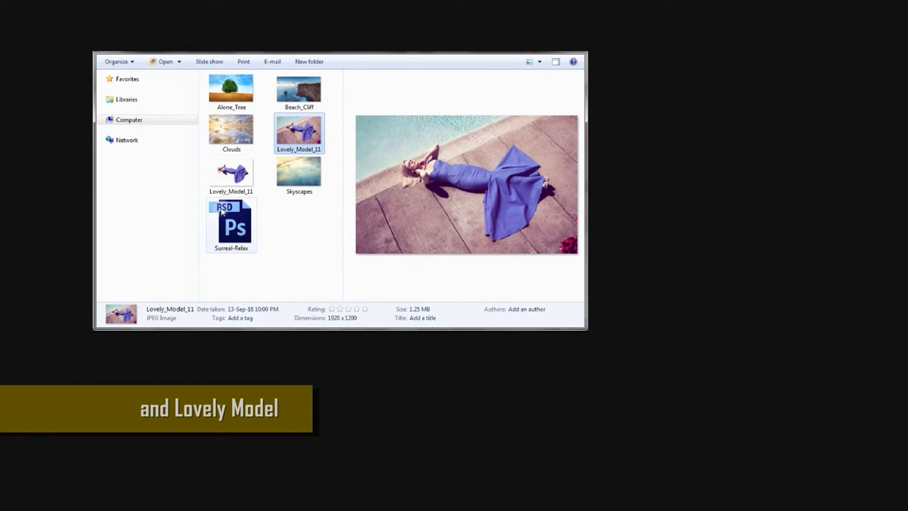
Open Lovely_Model_11.png from Windows Explorer with Adobe Photoshop CS6
click(230, 174)
right_click(416, 149)
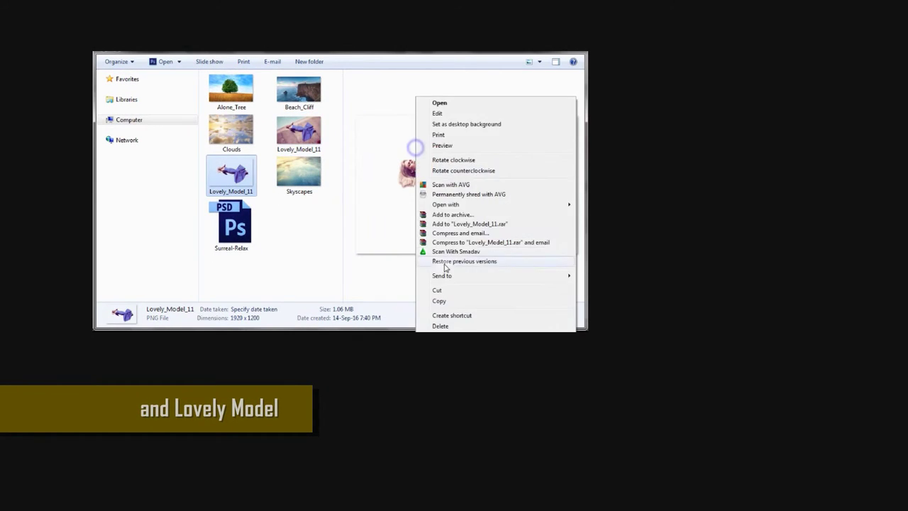
mouse_move(445, 204)
click(402, 205)
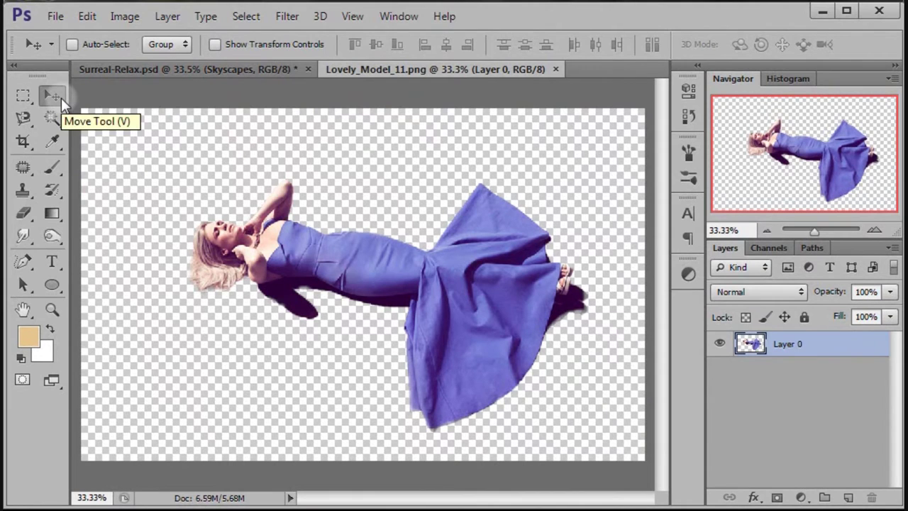
Move the model layer into Surreal-Relax.psd and close the Lovely_Model_11 PNG
mouse_move(323, 256)
mouse_down()
mouse_move(235, 73)
mouse_move(336, 280)
mouse_up()
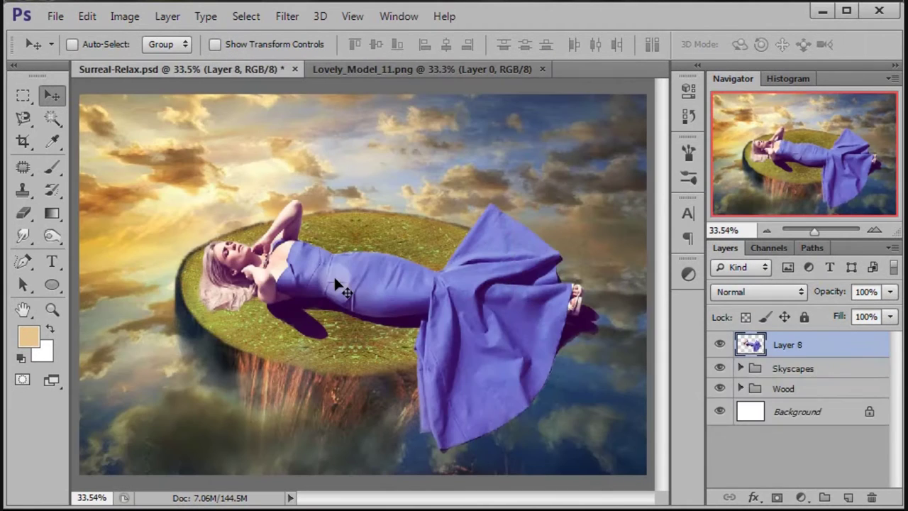
click(446, 69)
click(543, 68)
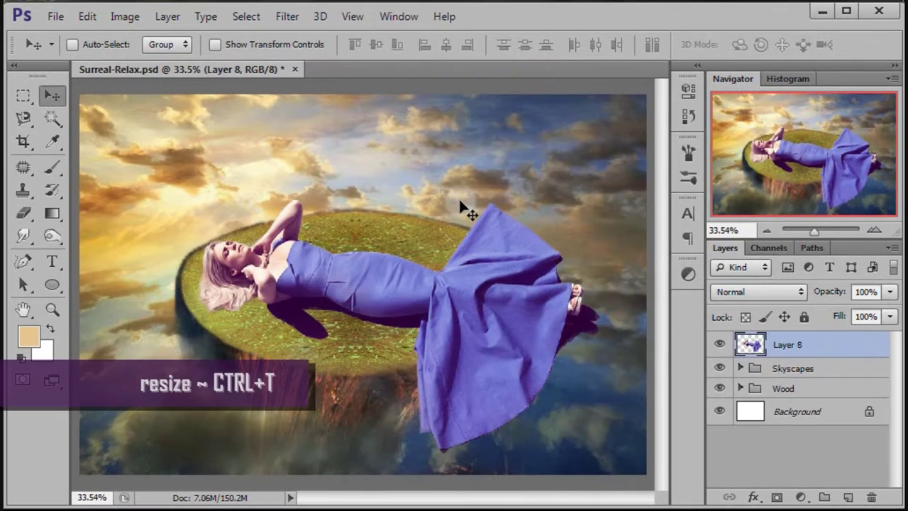
Scale the woman proportionally to about 88.6% and position her on the grassy stump top
key(ctrl+t)
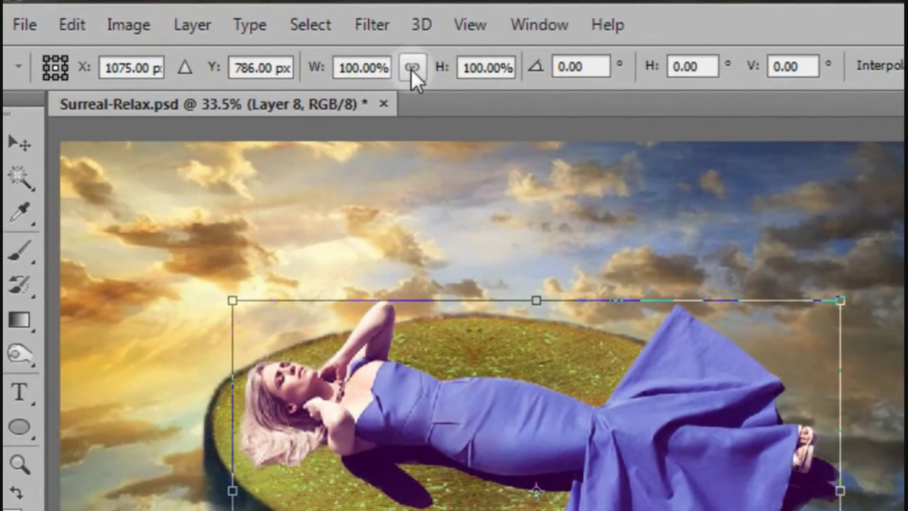
click(411, 67)
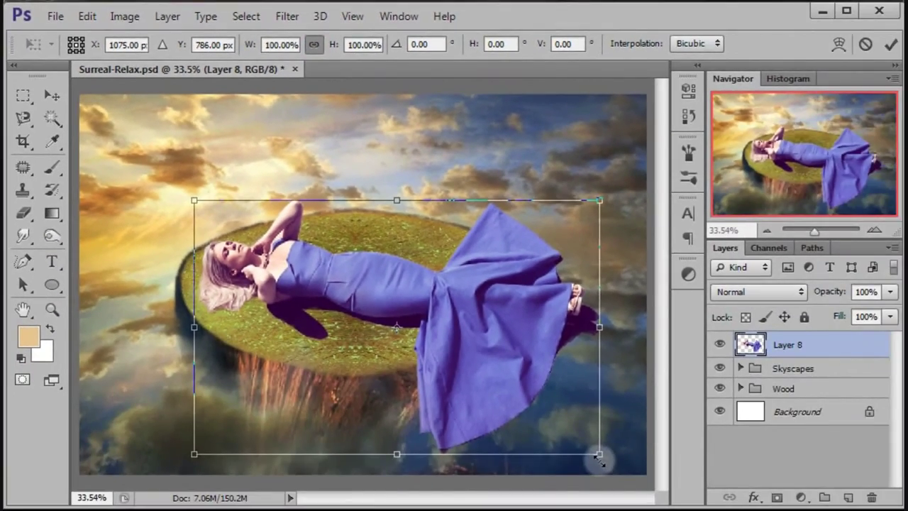
drag(602, 458, 464, 359)
drag(426, 298, 446, 306)
drag(476, 369, 446, 360)
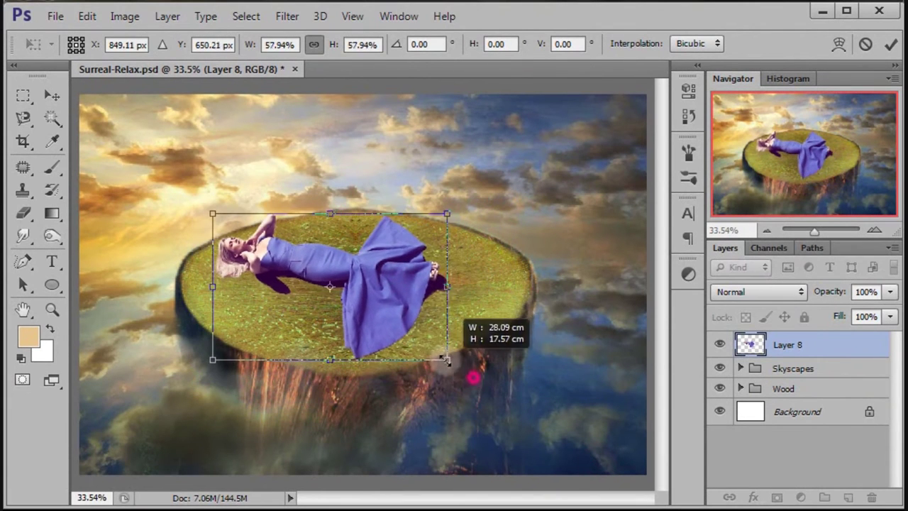
drag(402, 283, 408, 284)
mouse_move(460, 365)
mouse_down()
mouse_move(432, 342)
mouse_move(418, 291)
mouse_up()
key(Return)
key(ctrl+t)
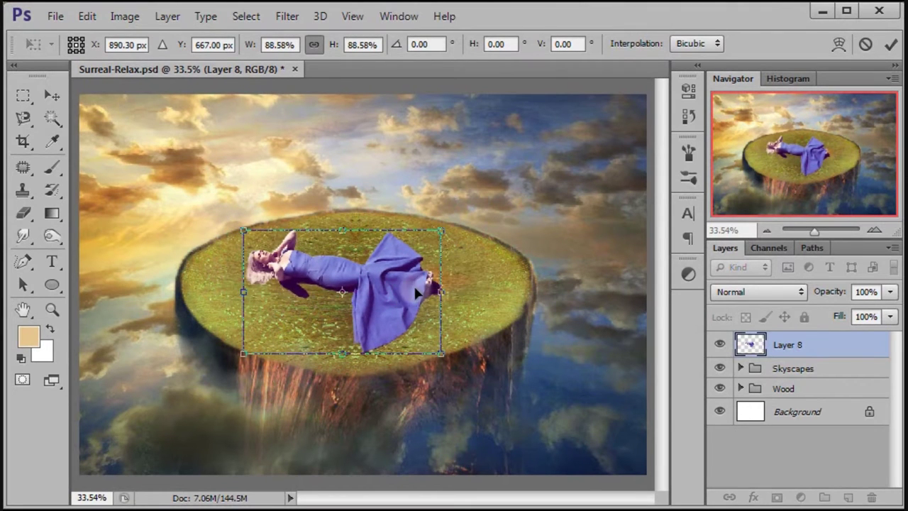
click(55, 97)
click(383, 224)
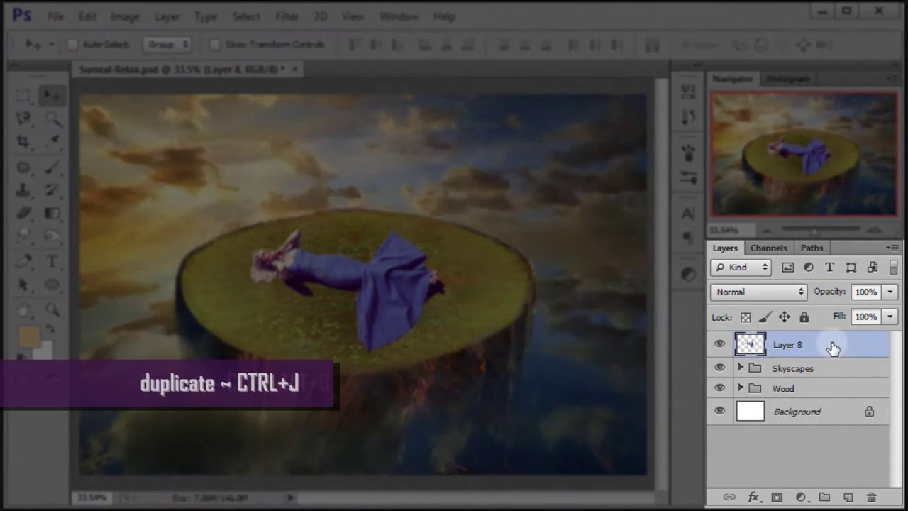
Duplicate the woman's layer and set the copy to Multiply at 75% opacity
key(ctrl+j)
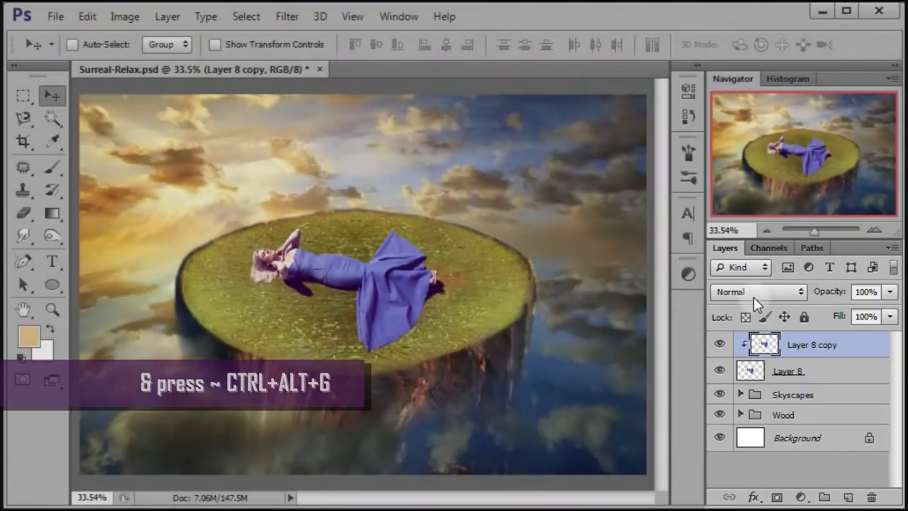
click(754, 295)
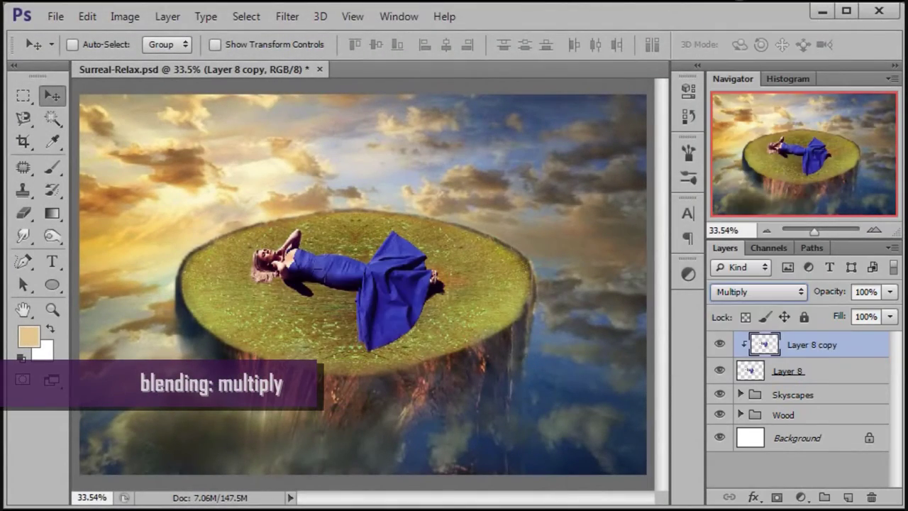
click(855, 292)
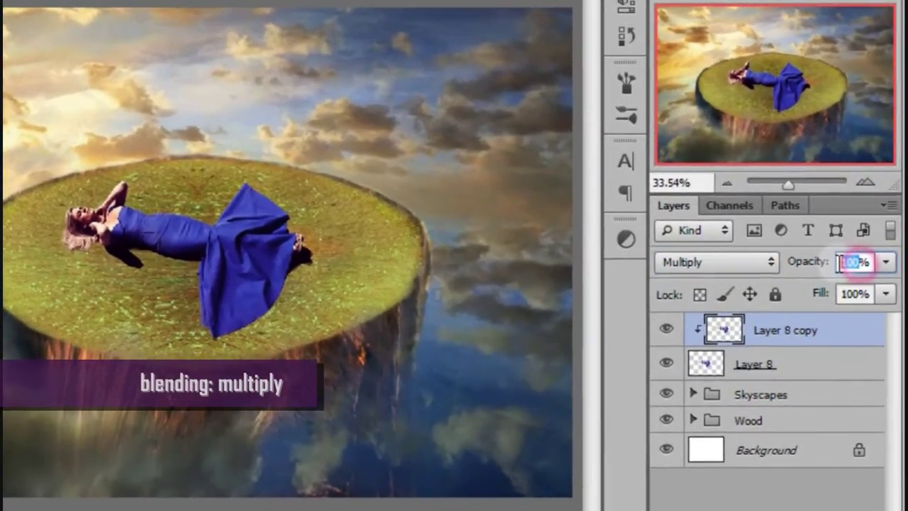
text(75)
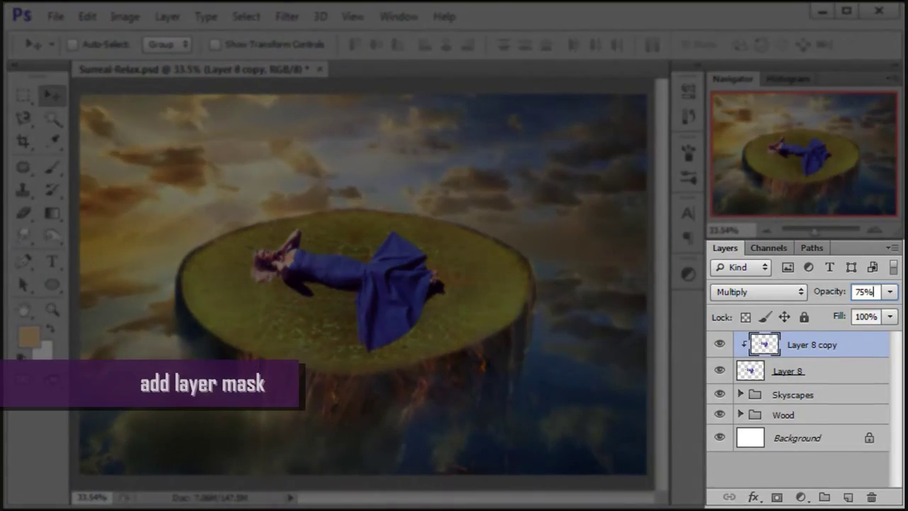
Add a layer mask to the copy and erase it over the dress waist, chest and lower skirt
click(778, 499)
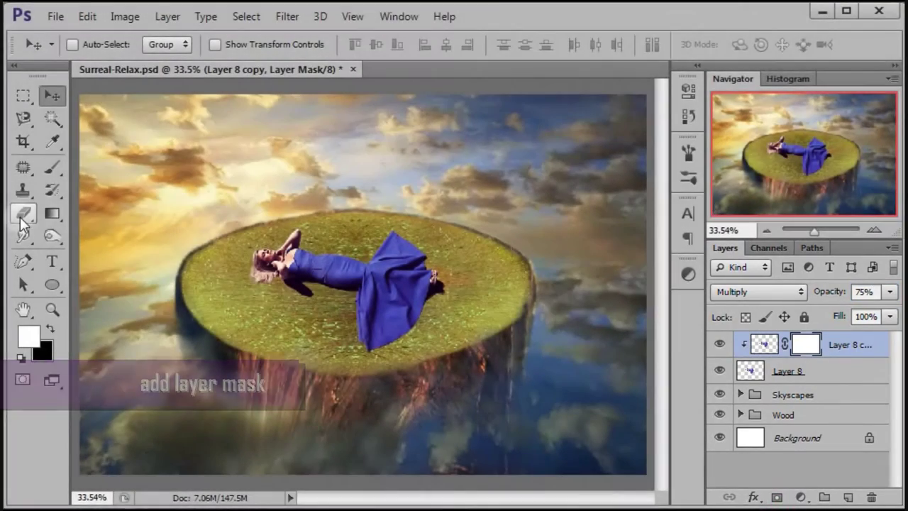
click(23, 213)
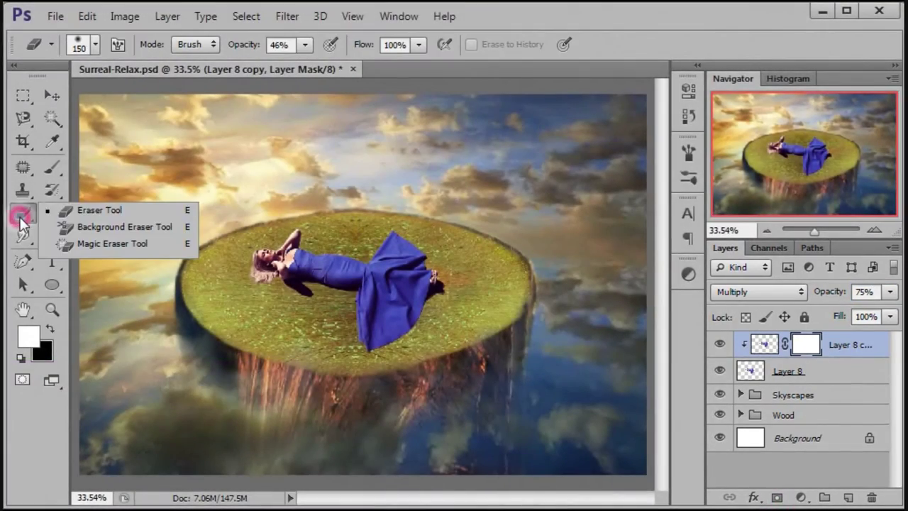
click(75, 211)
mouse_move(324, 273)
mouse_down()
mouse_move(372, 275)
mouse_move(360, 324)
mouse_move(391, 216)
mouse_move(367, 319)
mouse_up()
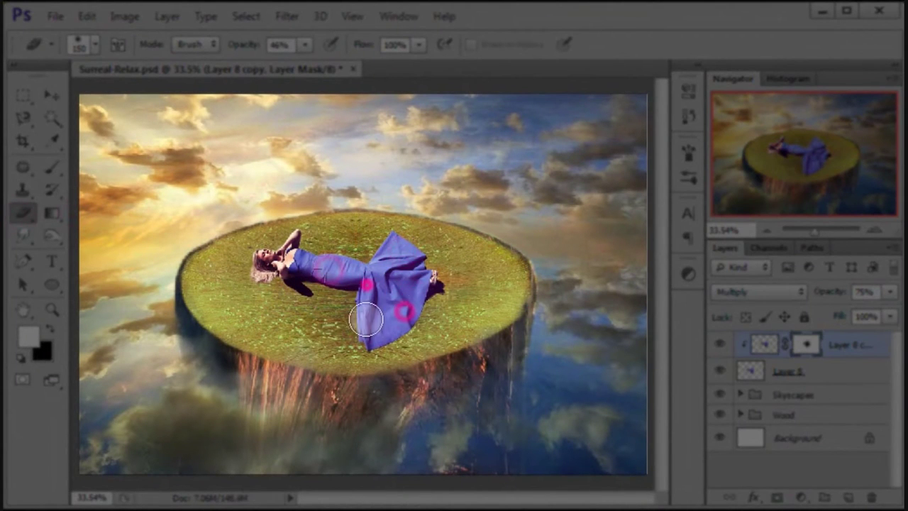
drag(452, 291, 311, 252)
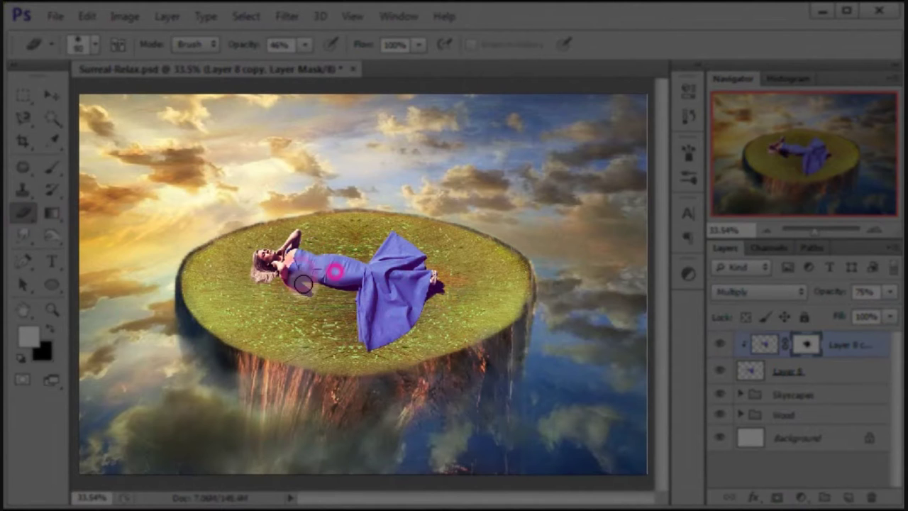
drag(372, 316, 326, 266)
drag(383, 245, 323, 271)
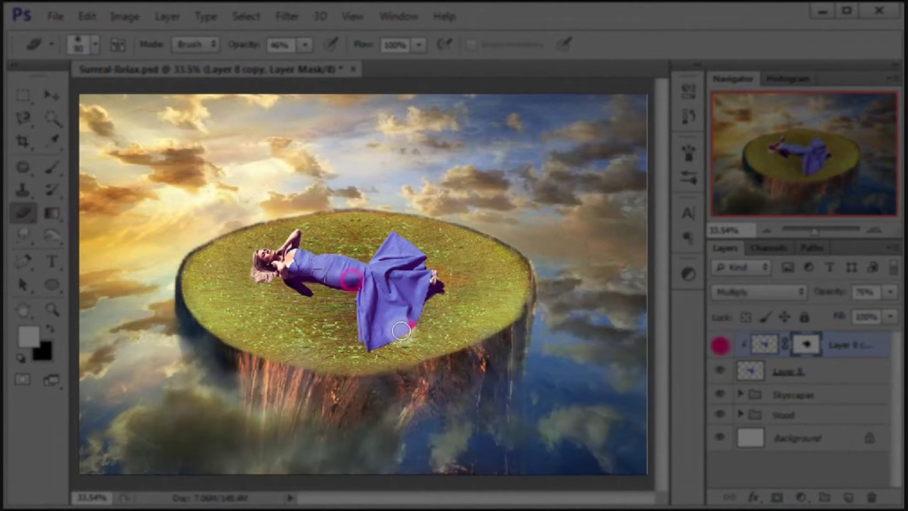
drag(409, 295, 404, 322)
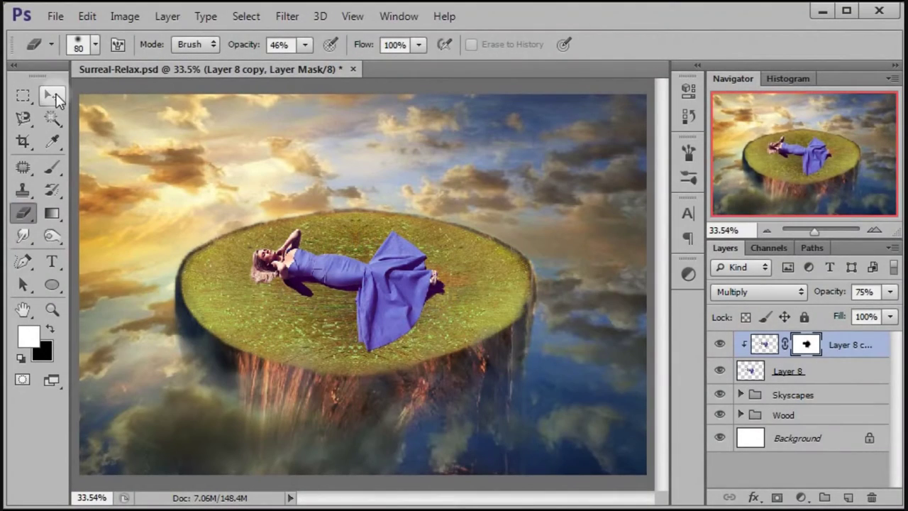
click(53, 96)
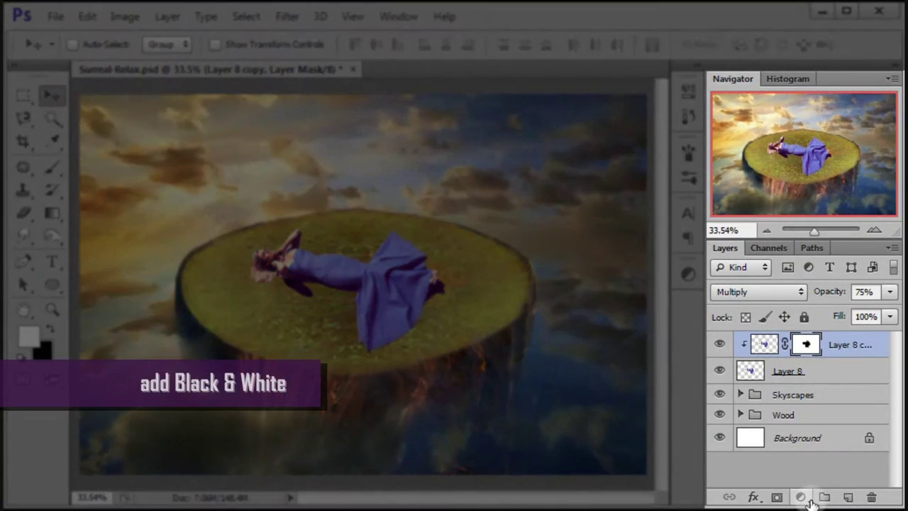
Add a Black & White adjustment clipped to the woman, using the Green Filter preset
click(802, 498)
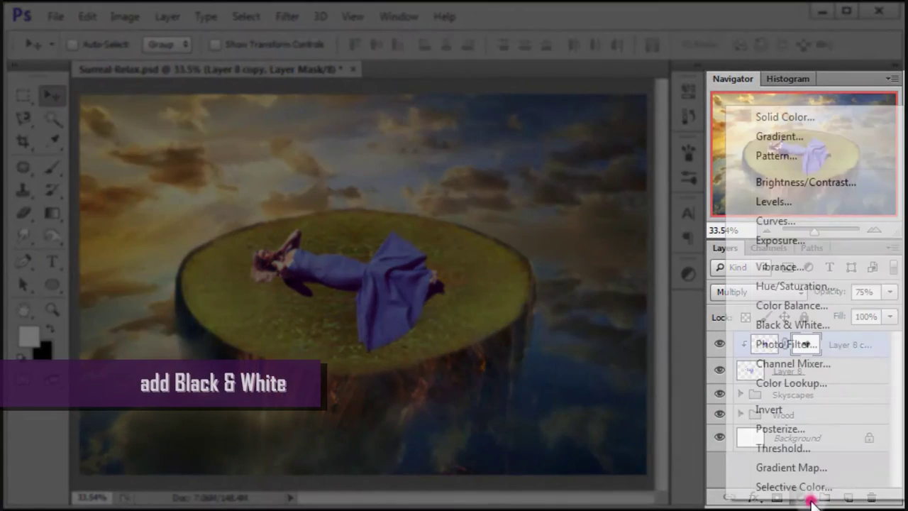
click(842, 325)
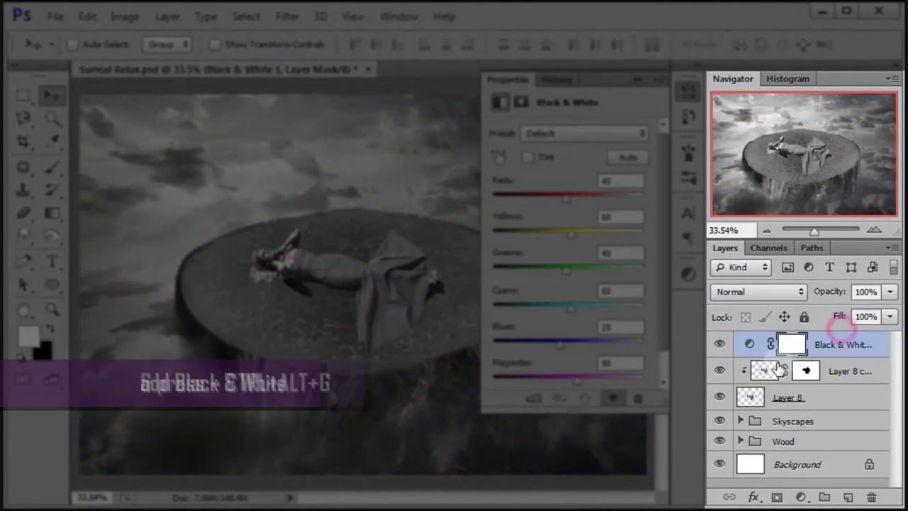
key(ctrl+alt+g)
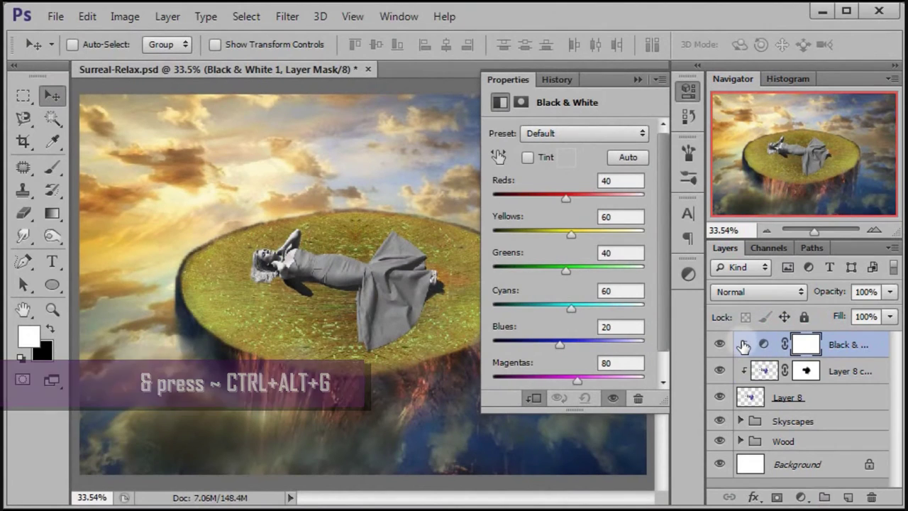
click(593, 136)
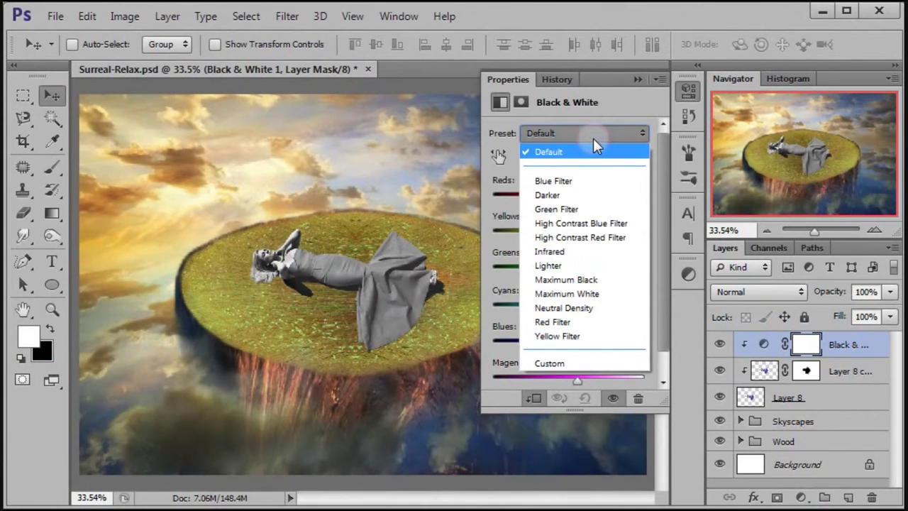
click(603, 211)
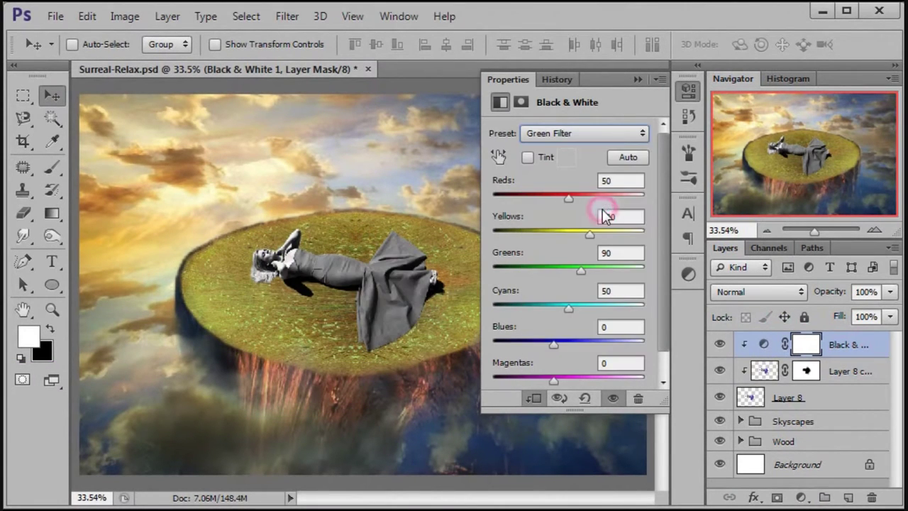
click(637, 80)
Blend the Black & White layer as Soft Light and erase its mask over her hair
click(731, 291)
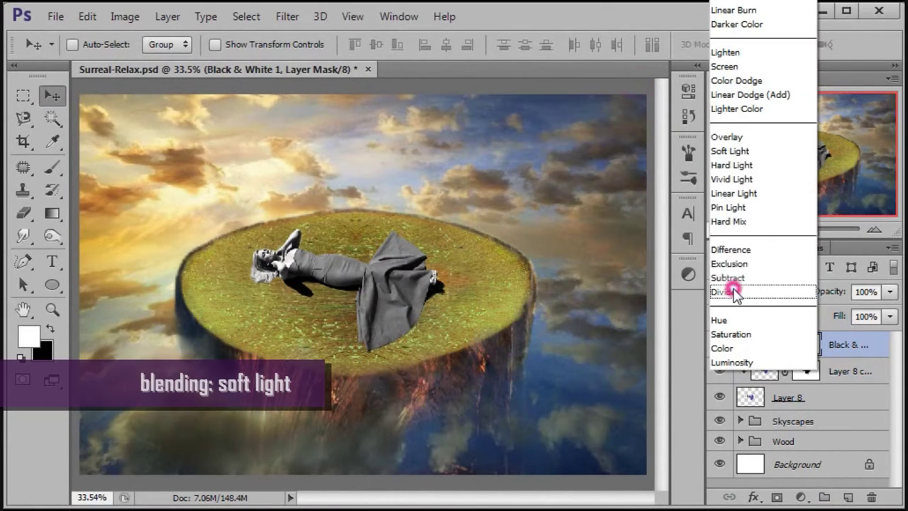
click(731, 151)
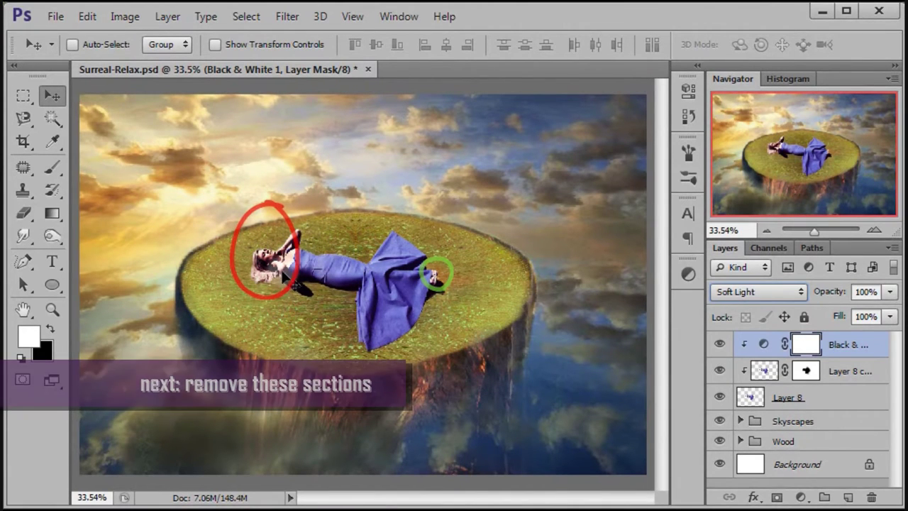
click(23, 214)
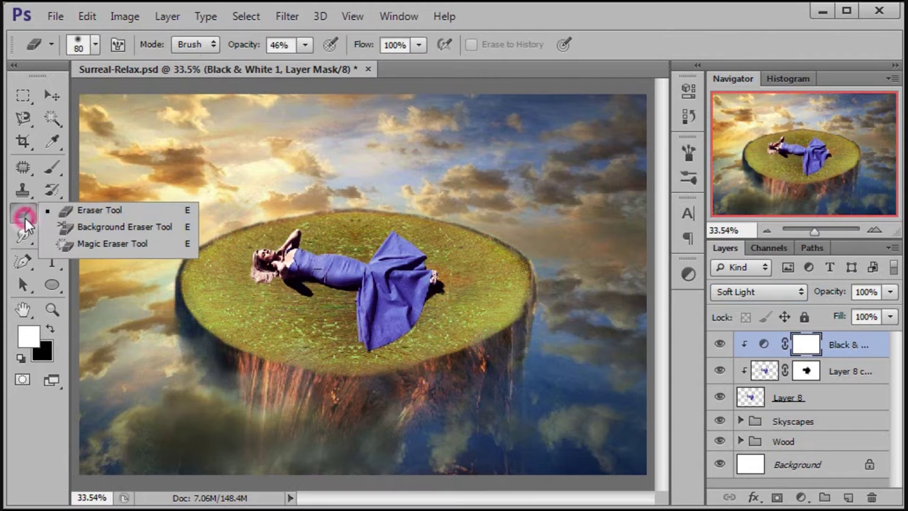
click(68, 210)
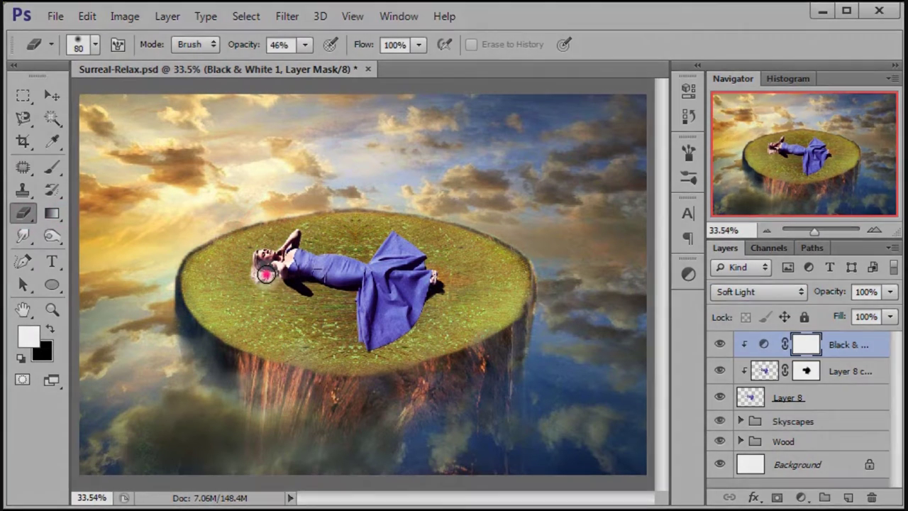
mouse_move(266, 275)
mouse_down()
mouse_move(283, 260)
mouse_move(251, 255)
mouse_up()
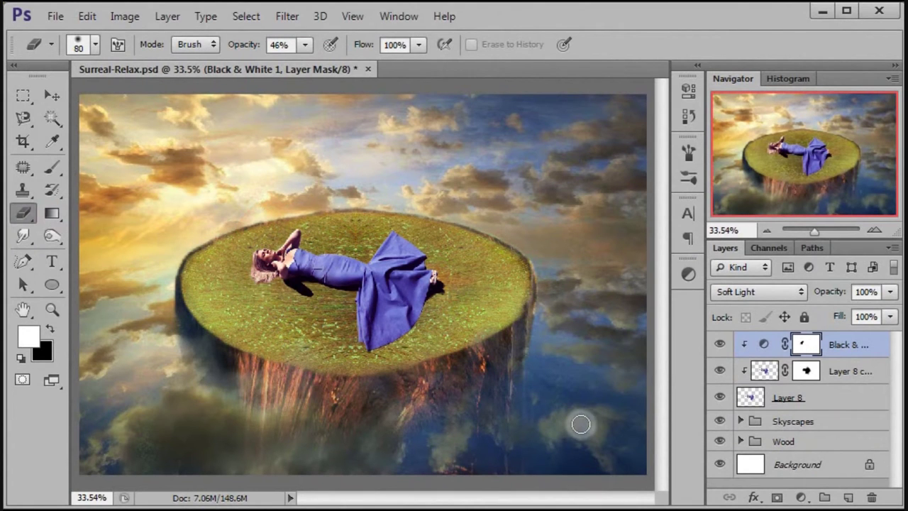
click(571, 423)
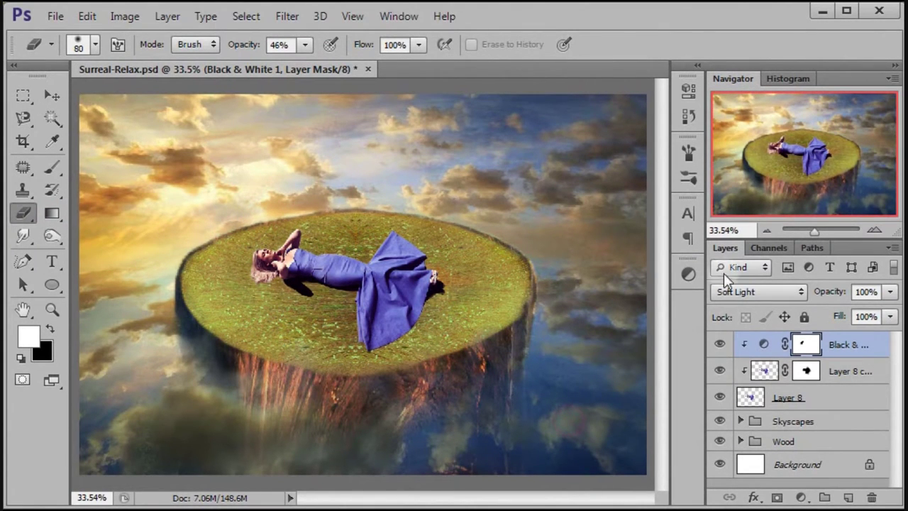
drag(821, 239, 821, 188)
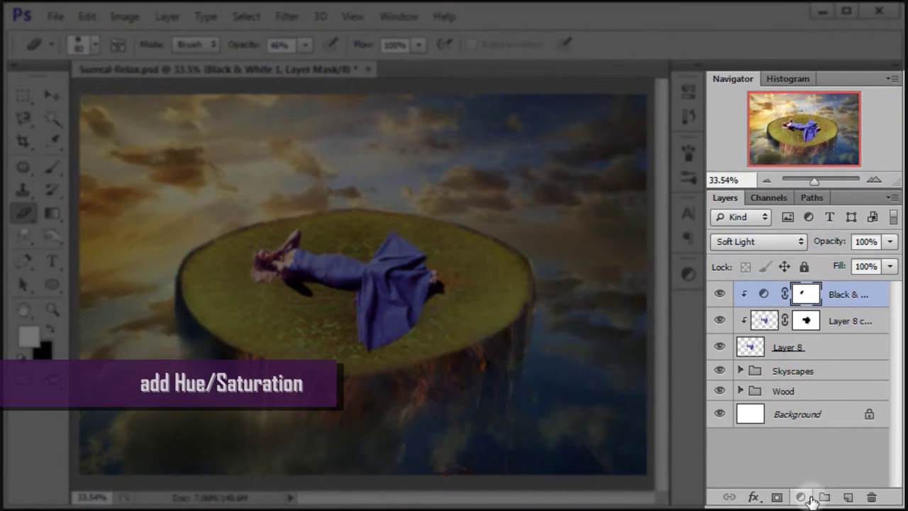
Add a Hue/Saturation adjustment clipped to the woman with saturation at +71
click(801, 499)
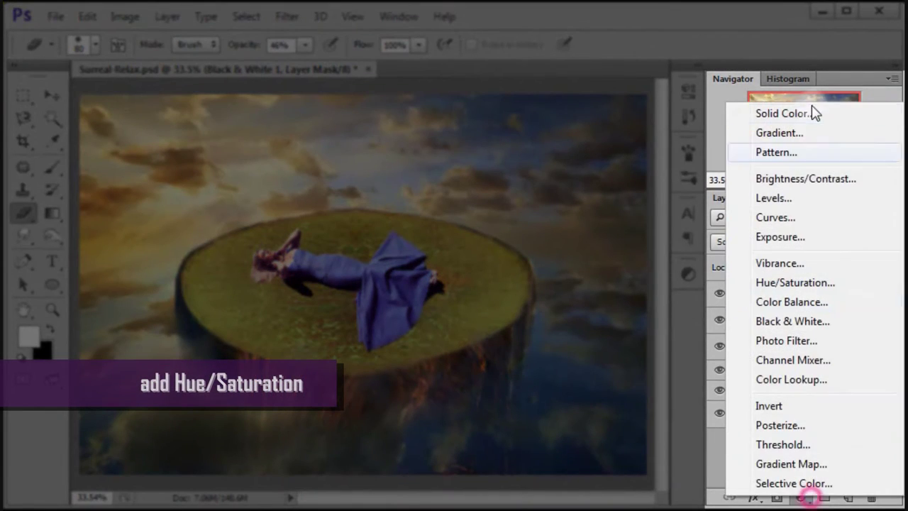
click(825, 283)
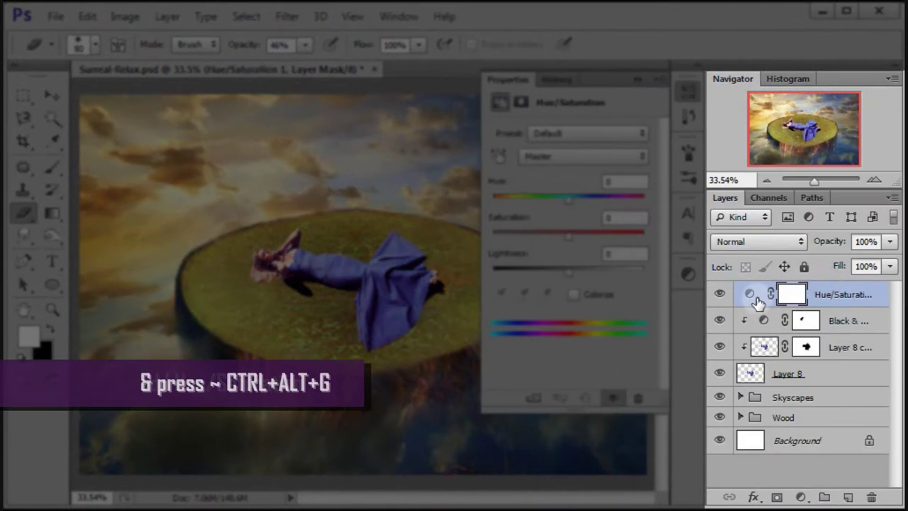
key(ctrl+alt+g)
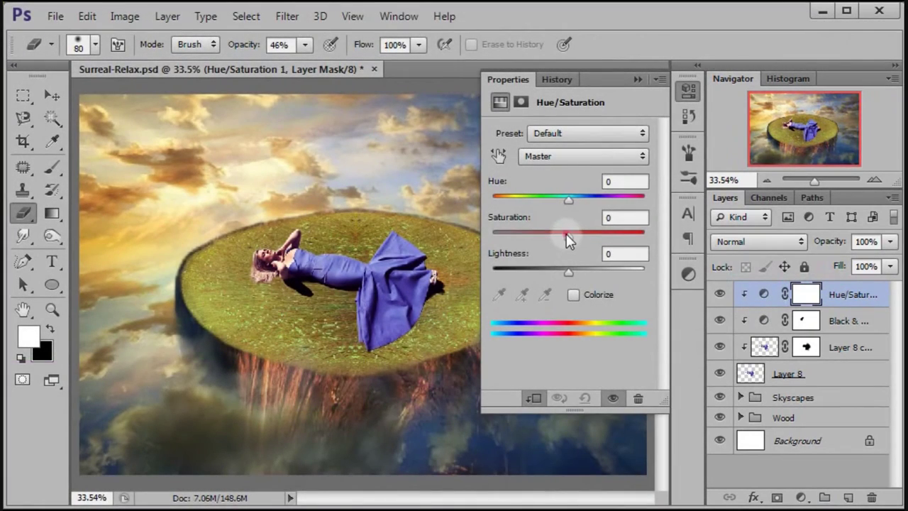
drag(568, 235, 635, 221)
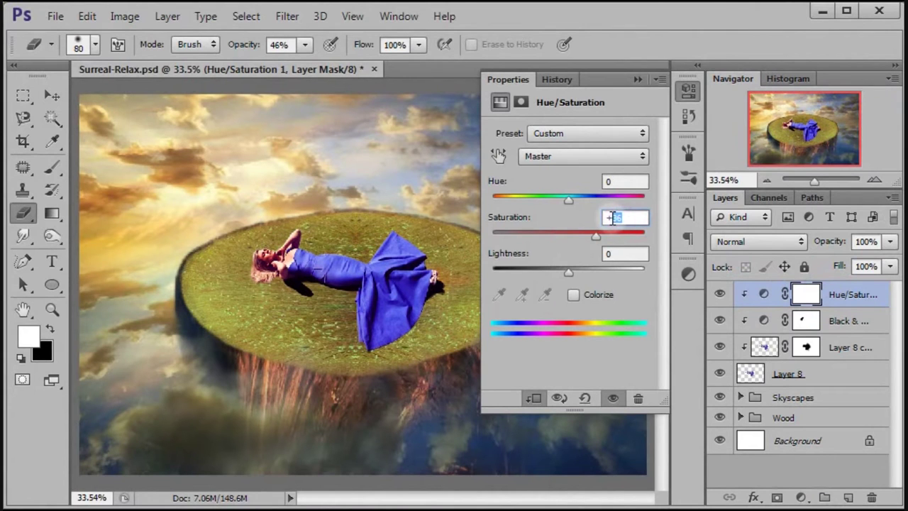
drag(613, 219, 636, 211)
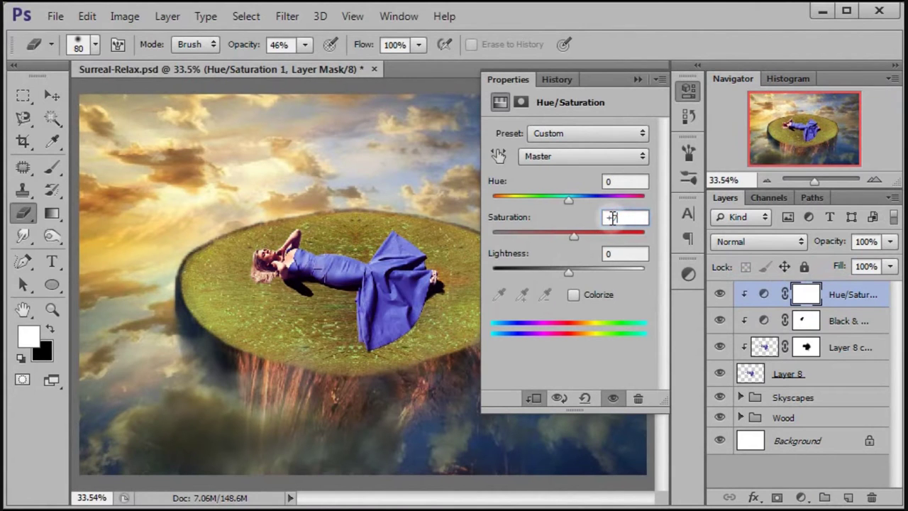
click(637, 81)
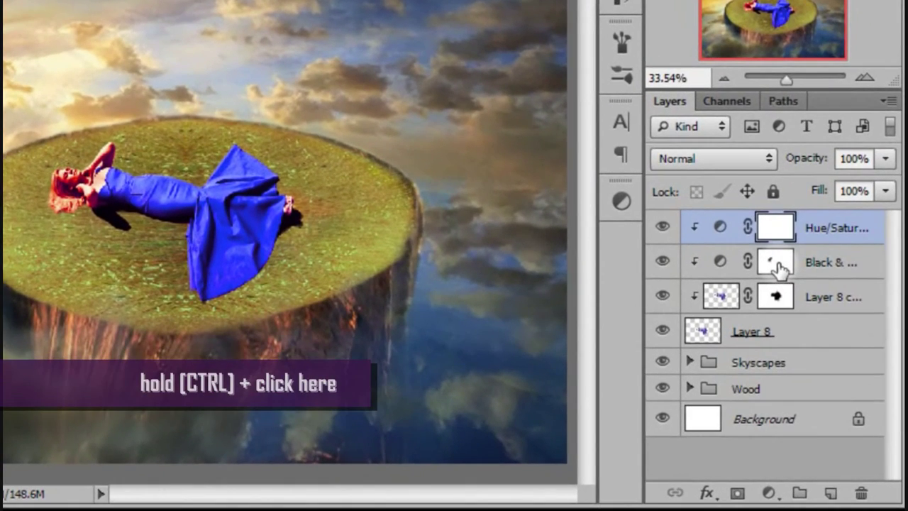
Mask the saturation boost off her head using the inverted Black & White mask selection, then compare
ctrl+click(777, 264)
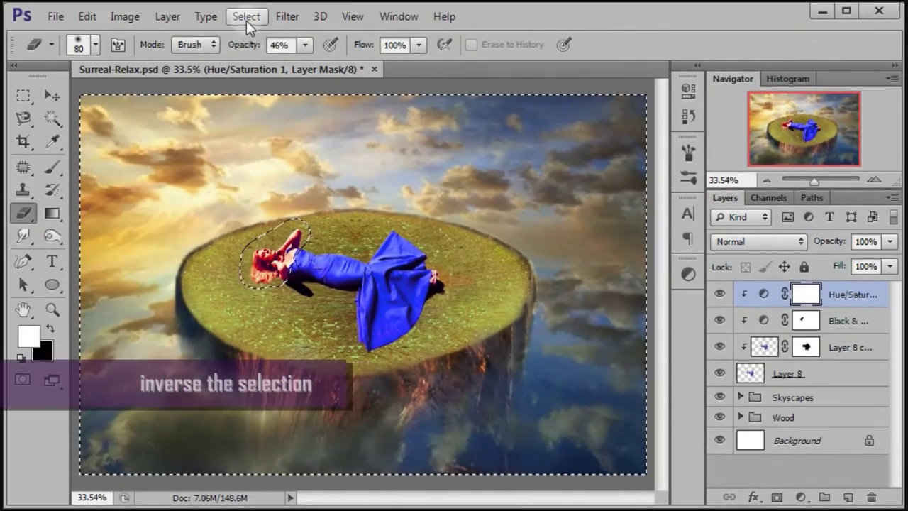
click(246, 18)
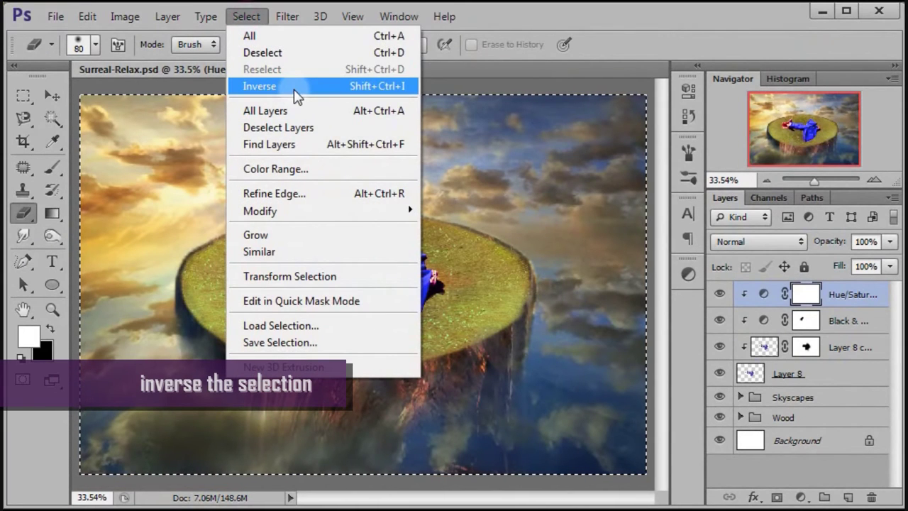
click(295, 88)
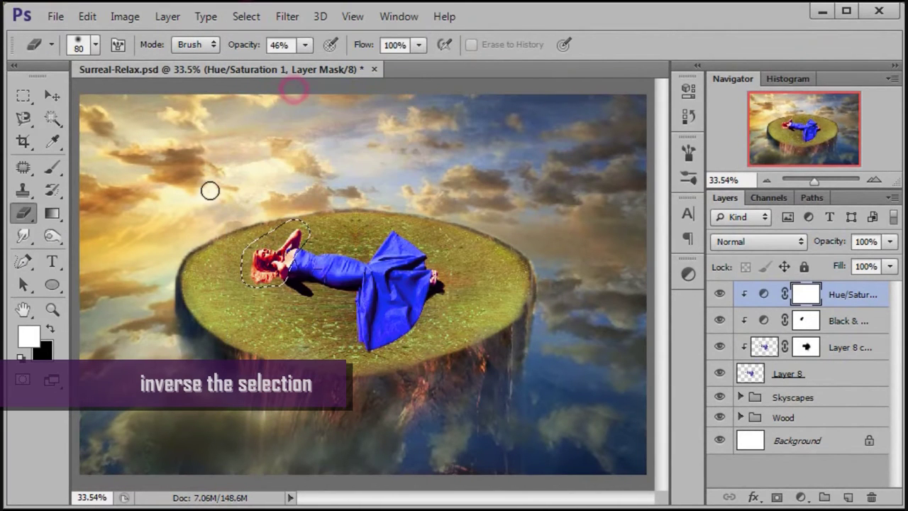
right_click(19, 218)
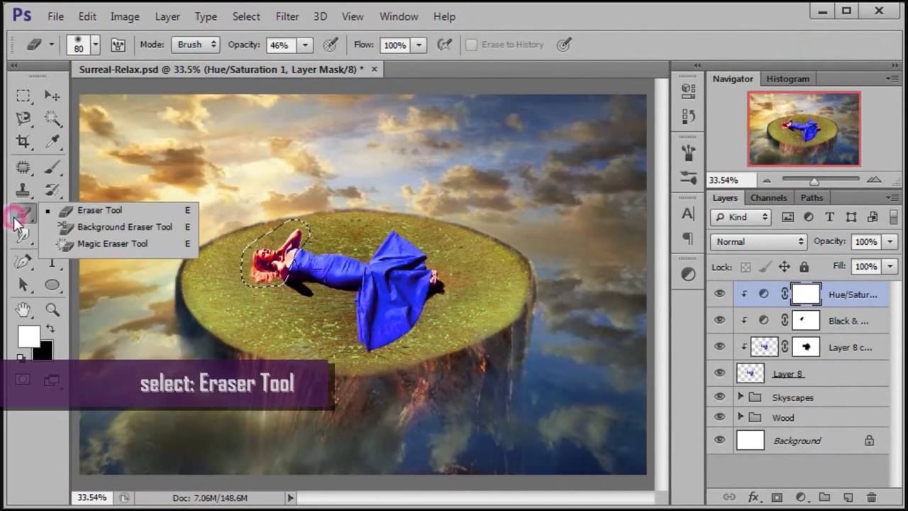
click(139, 211)
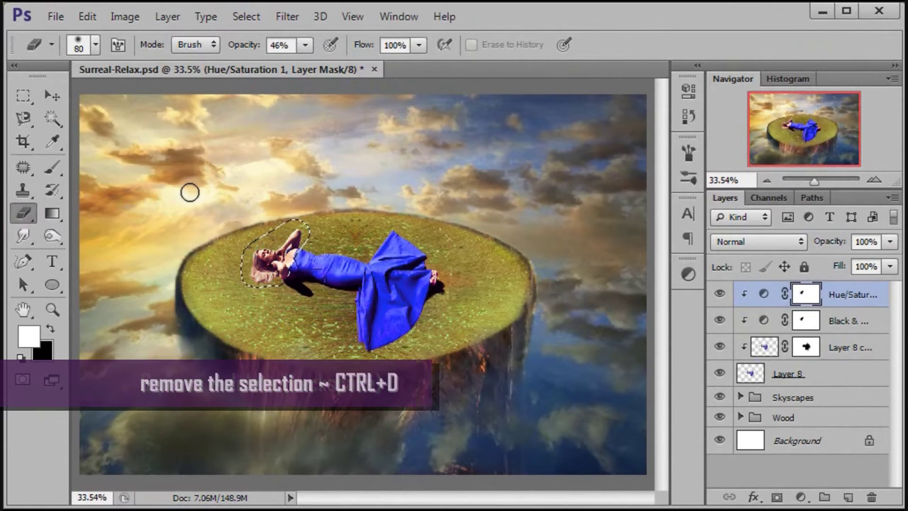
key(ctrl+d)
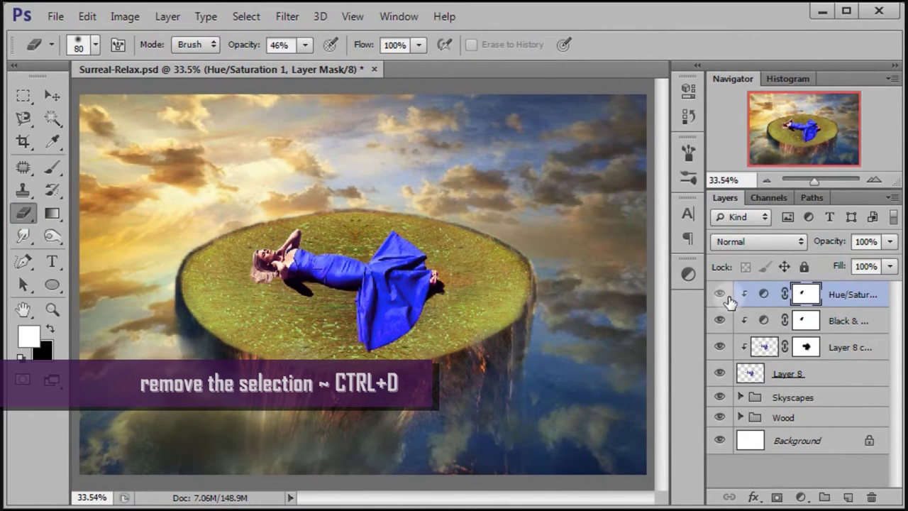
click(722, 297)
click(723, 297)
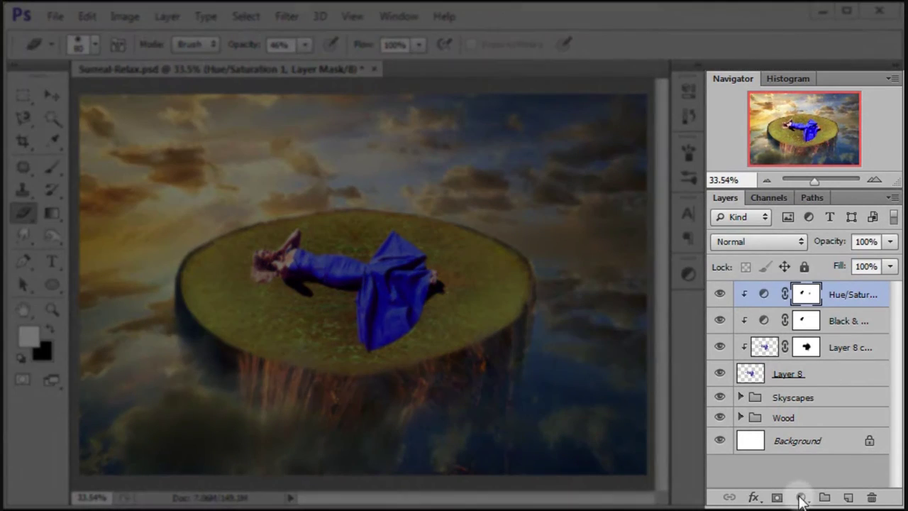
Add a clipped Color Lookup adjustment with Bleach Bypass.look, blended as Soft Light
click(800, 497)
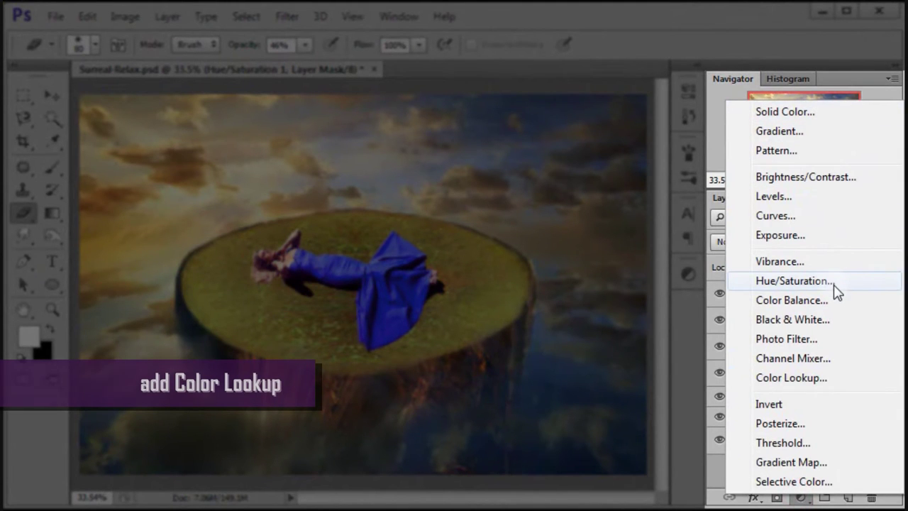
click(860, 377)
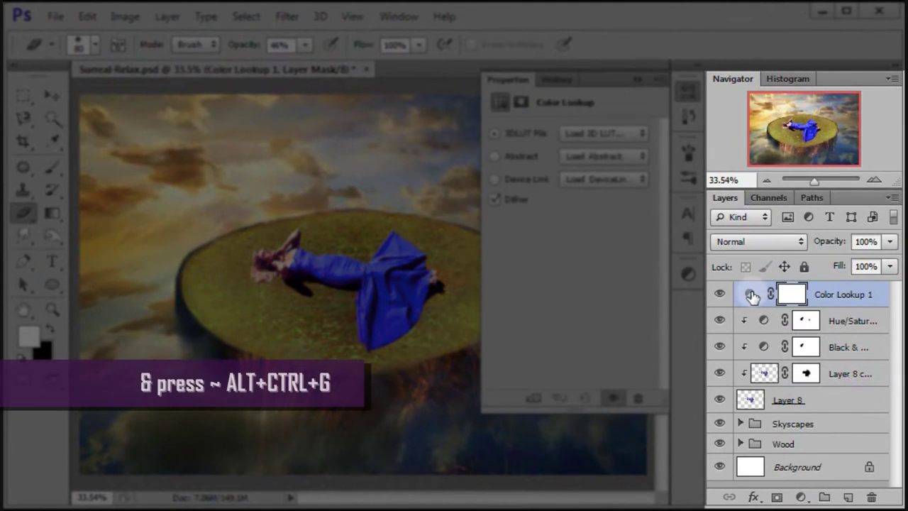
key(ctrl+alt+g)
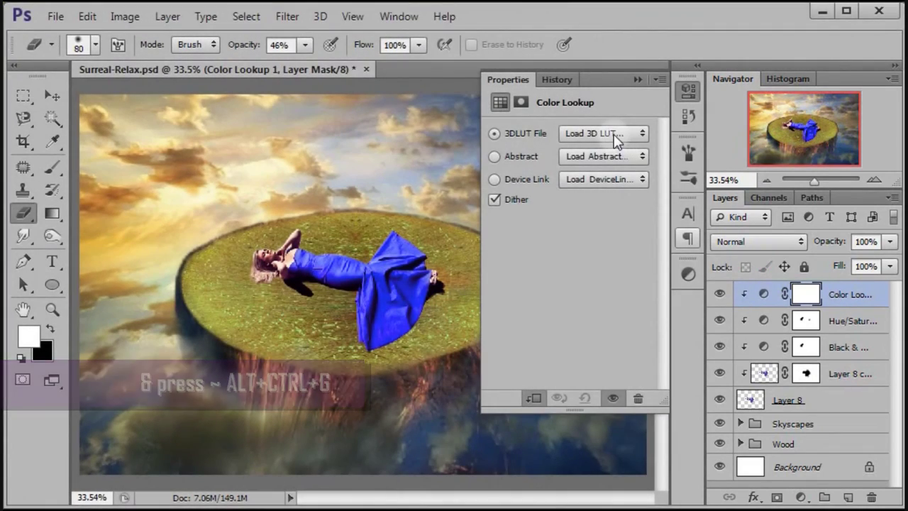
click(614, 134)
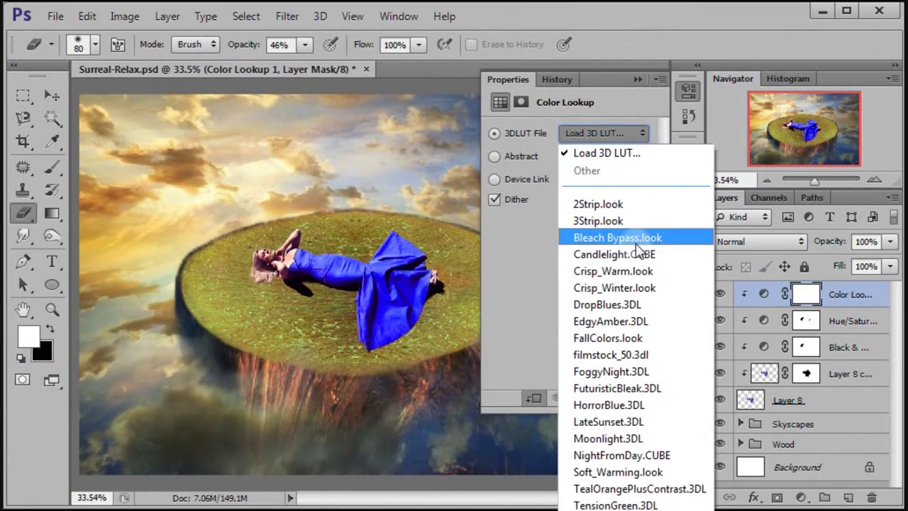
click(638, 241)
click(638, 79)
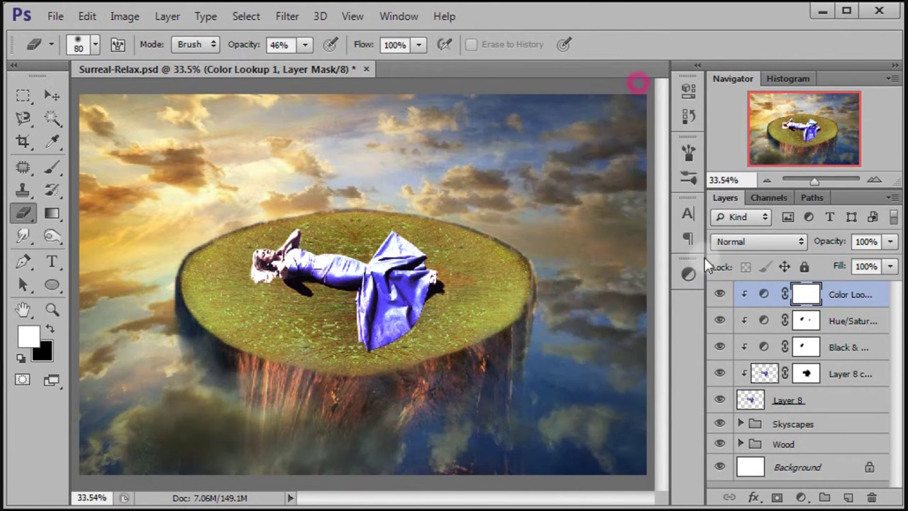
click(746, 244)
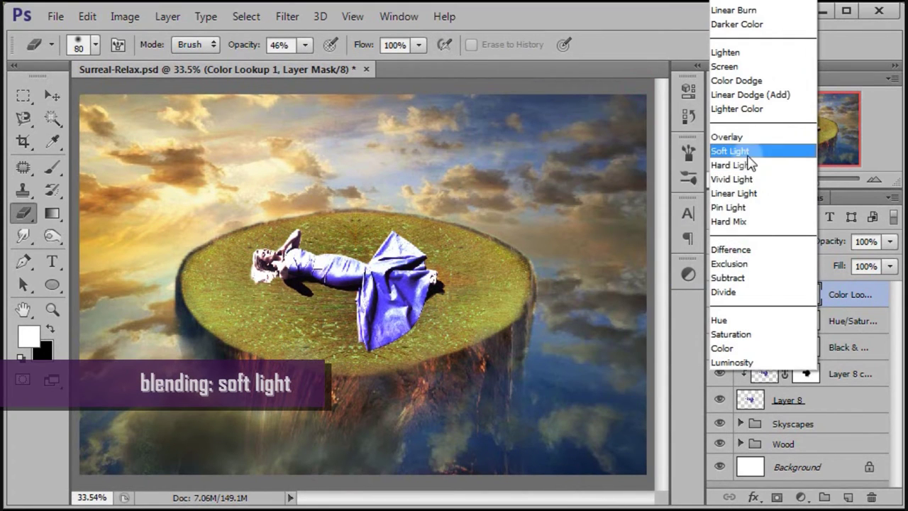
click(746, 151)
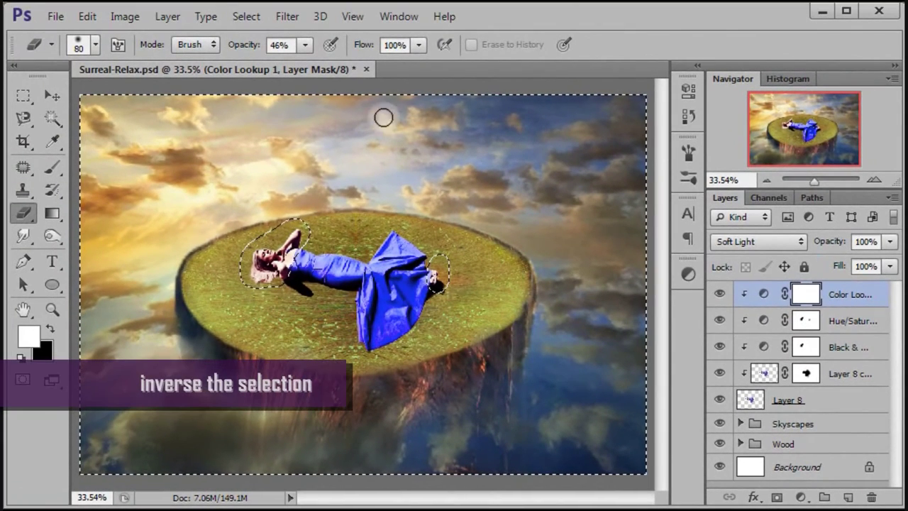
Mask the Color Lookup off her head and feet with the inverted selection, then deselect and compare
click(248, 19)
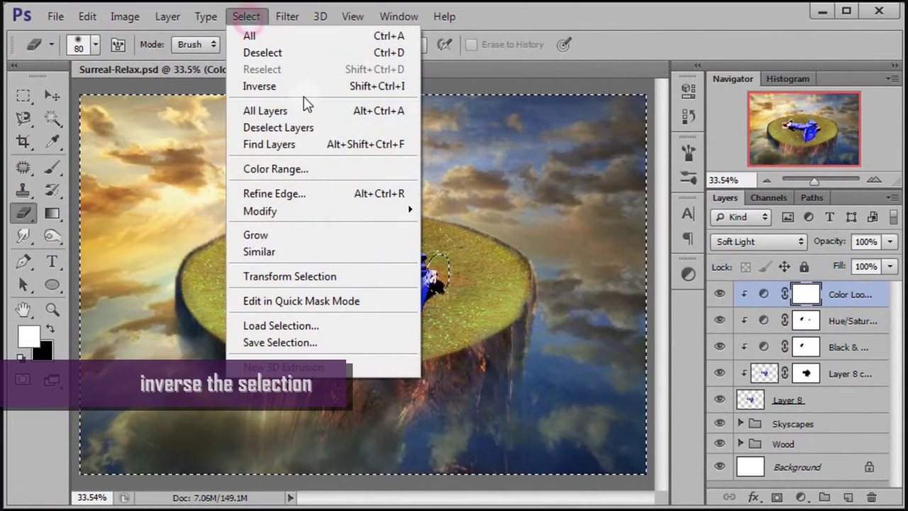
click(316, 86)
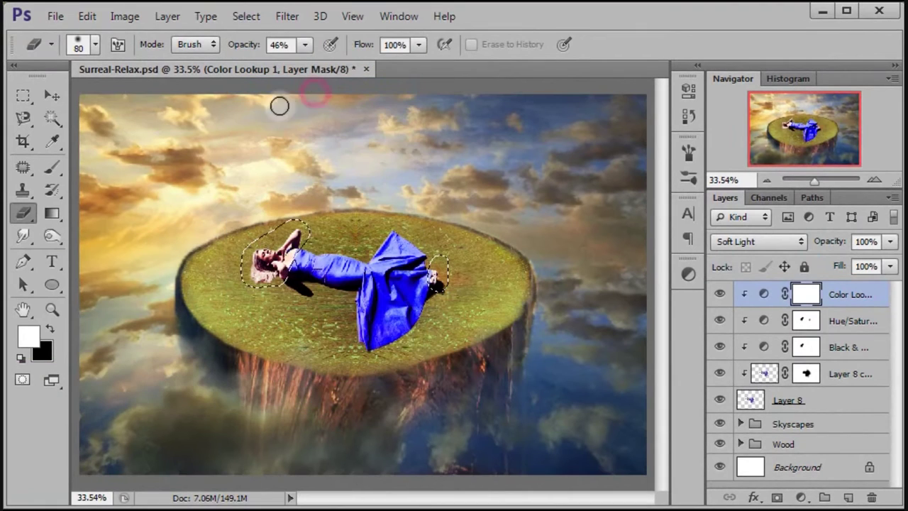
click(22, 262)
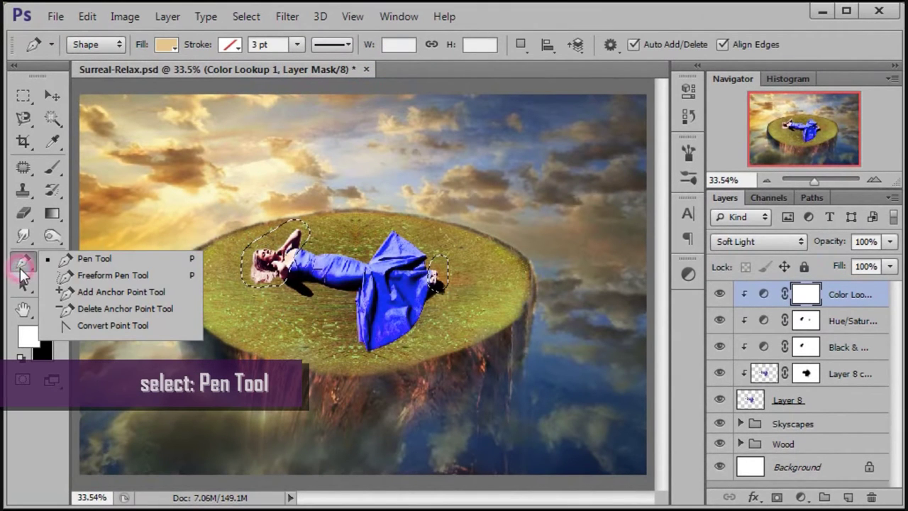
click(128, 263)
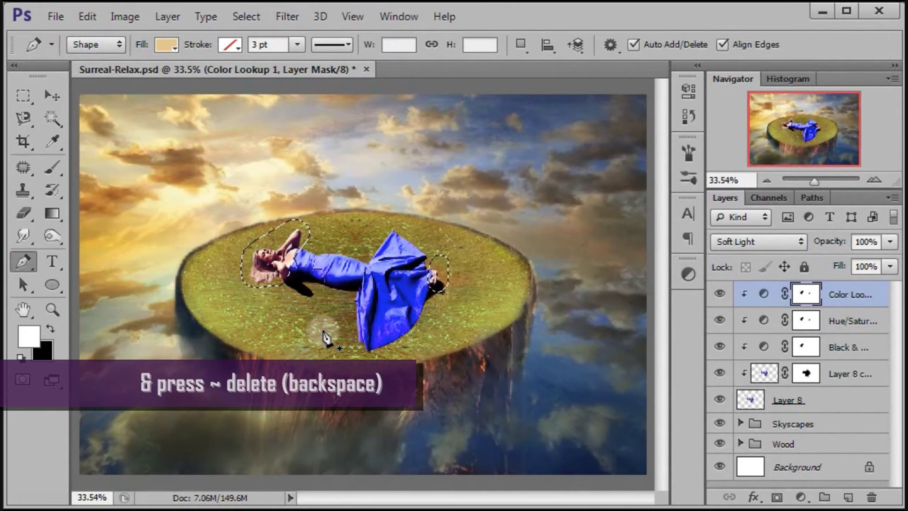
key(ctrl+d)
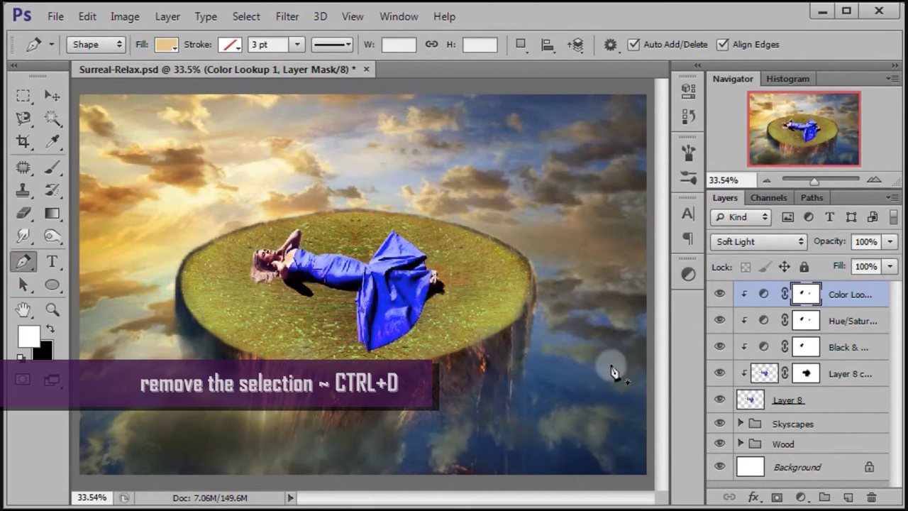
click(720, 293)
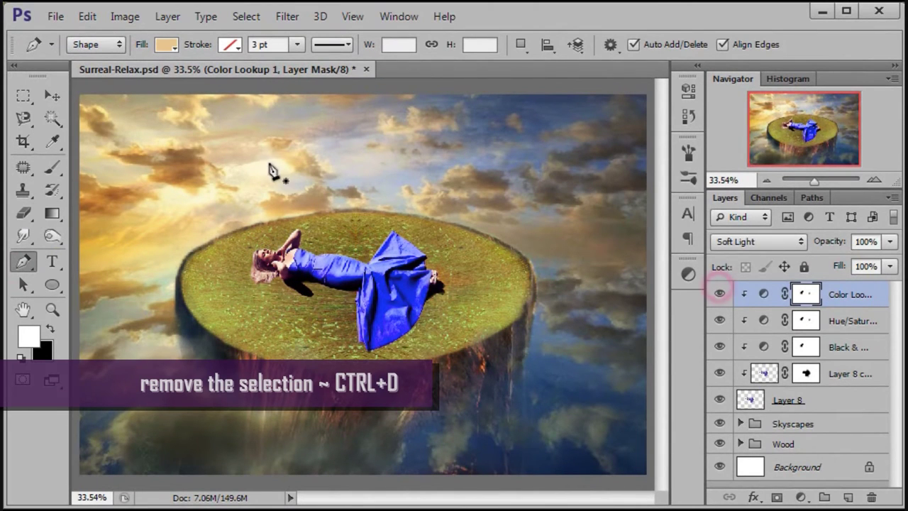
click(54, 96)
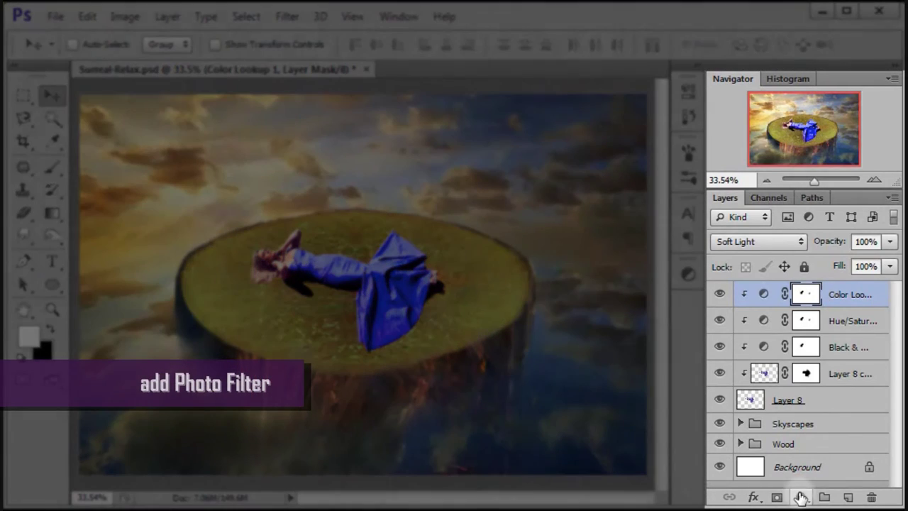
Add a clipped Deep Yellow Photo Filter adjustment with raised density
click(800, 497)
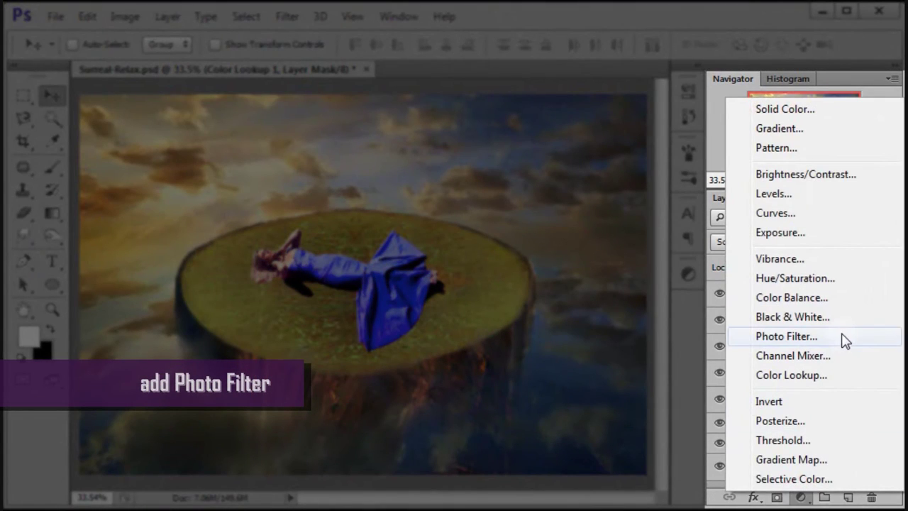
click(844, 340)
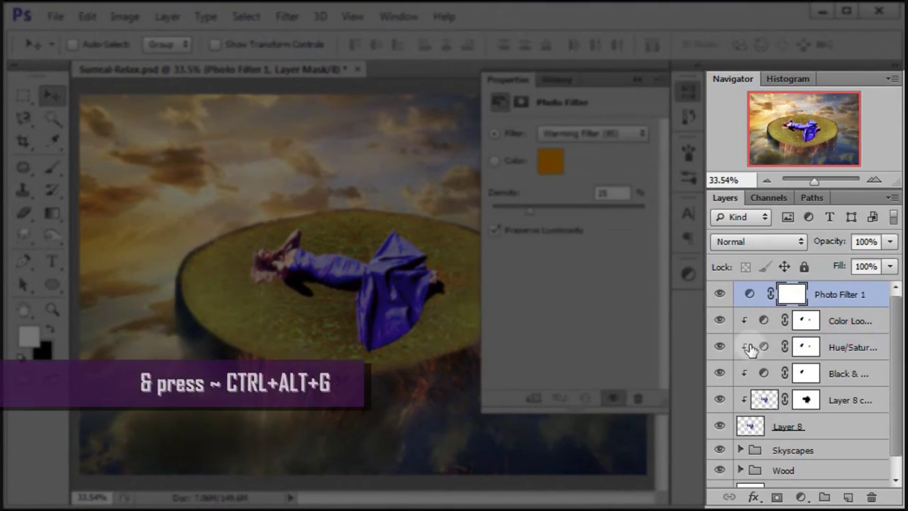
key(ctrl+alt+g)
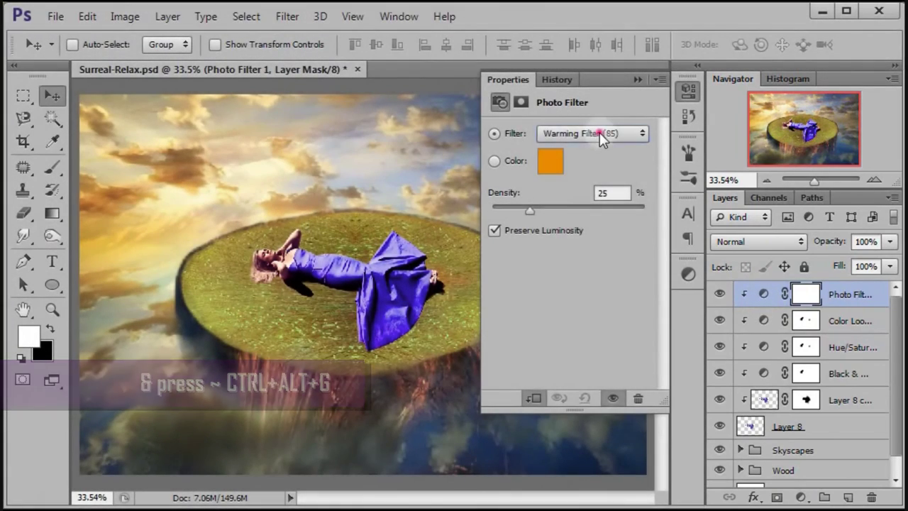
click(600, 133)
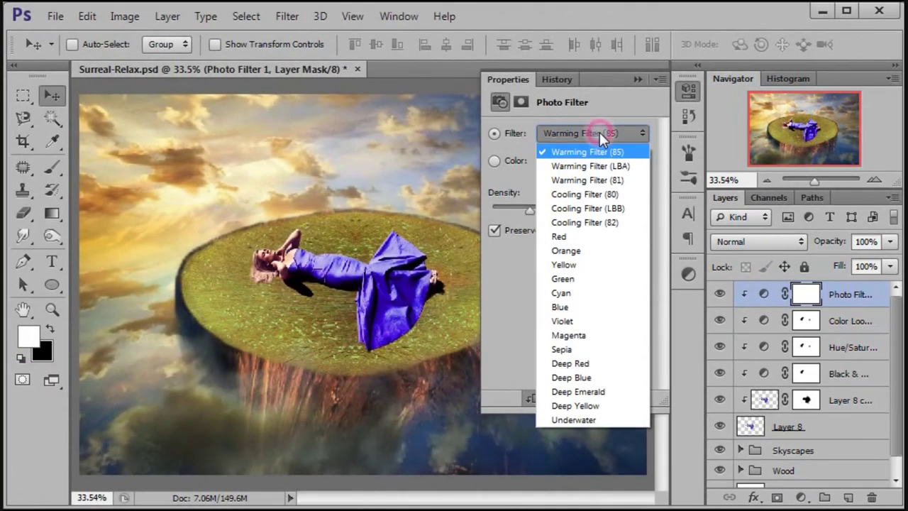
click(628, 406)
drag(531, 210, 681, 214)
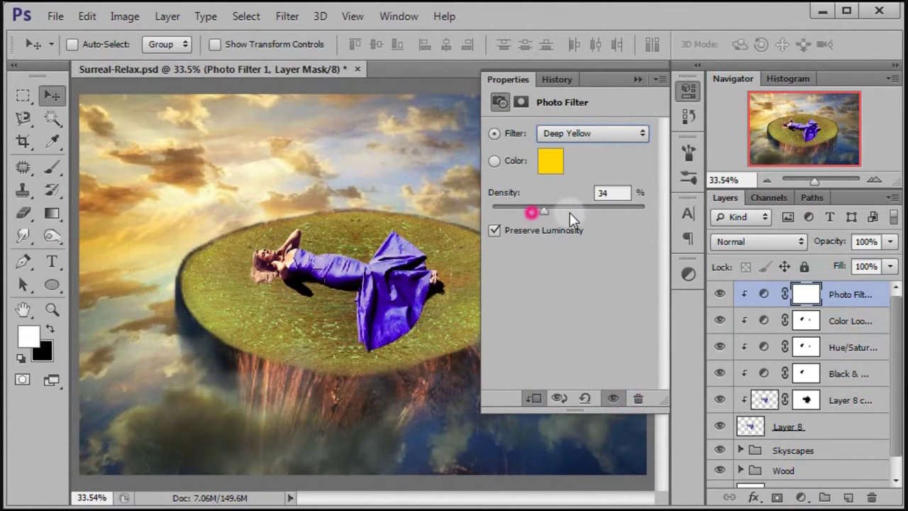
click(638, 79)
Set the Photo Filter layer to Screen blending at 50% opacity
click(757, 242)
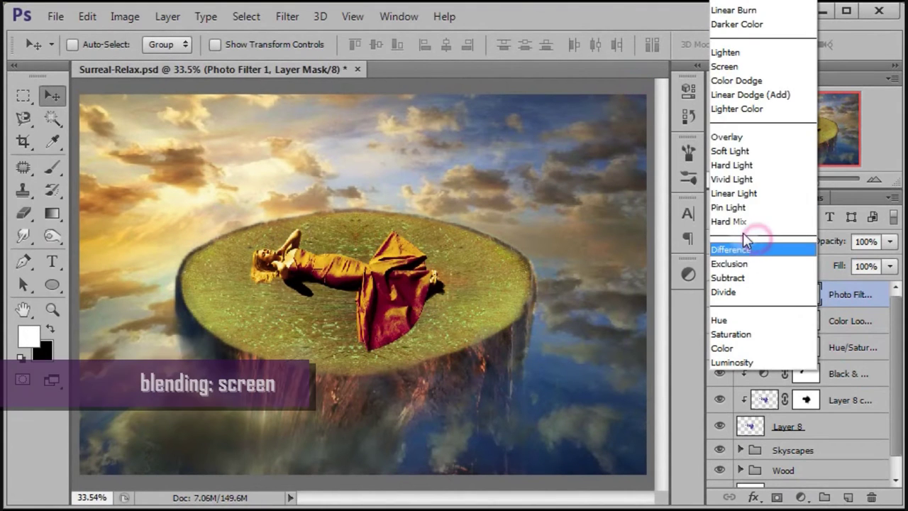
click(751, 64)
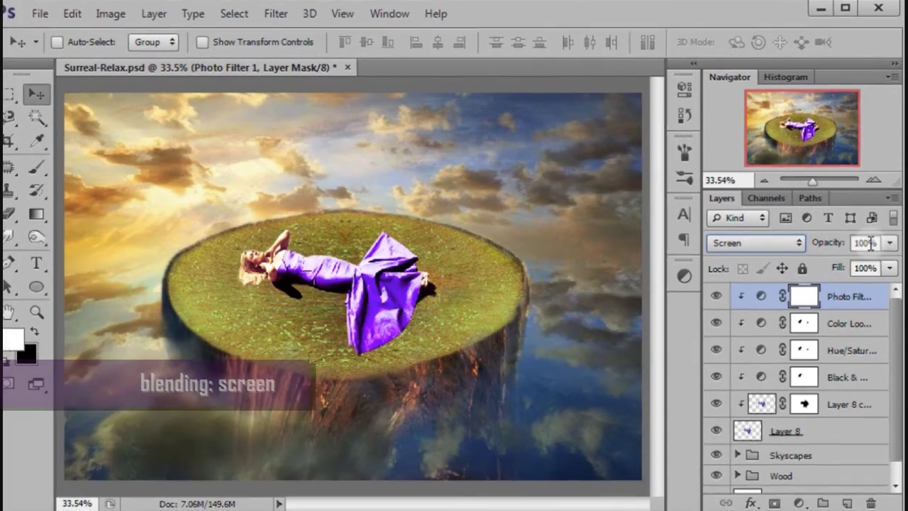
click(854, 242)
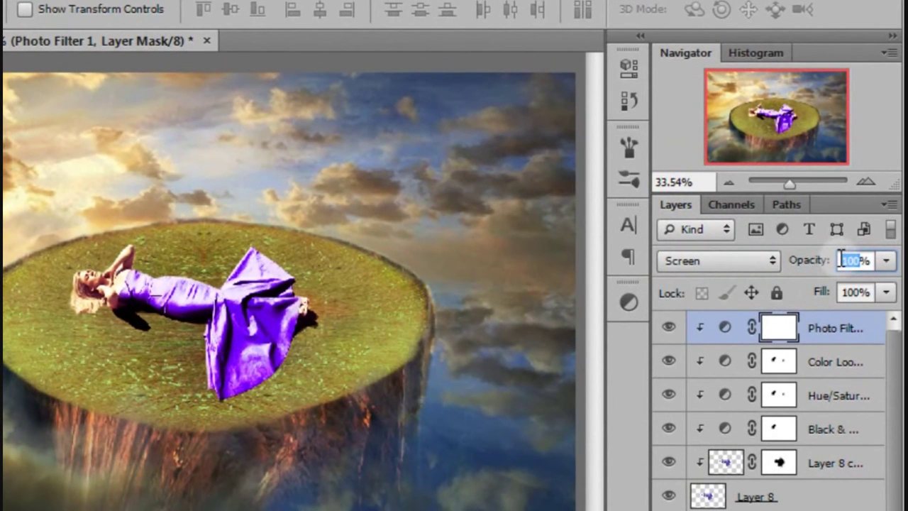
text(50)
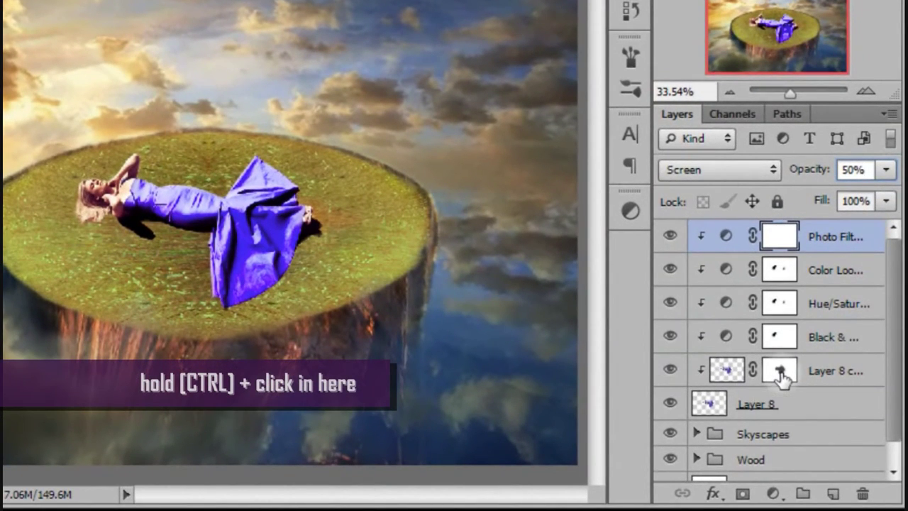
Load the Layer 8 copy mask, invert it, and delete the Photo Filter's mask over the gown
ctrl+click(781, 373)
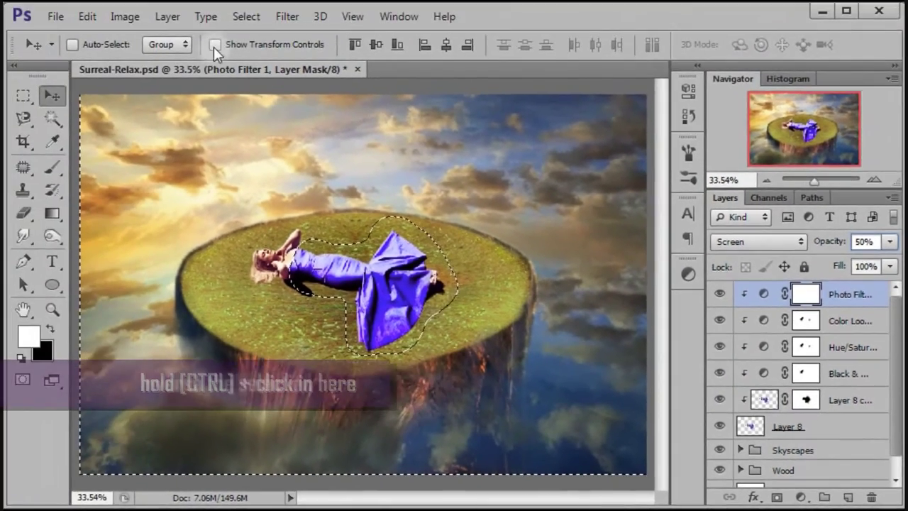
click(245, 18)
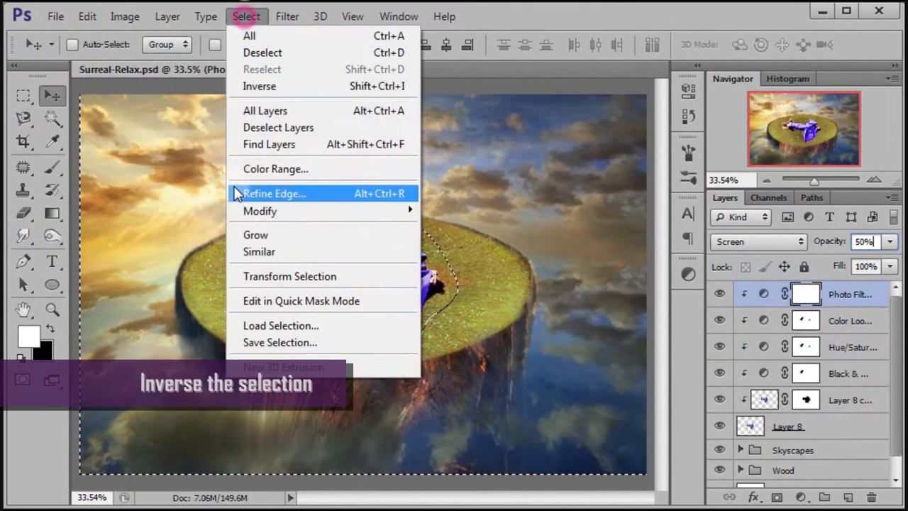
click(308, 99)
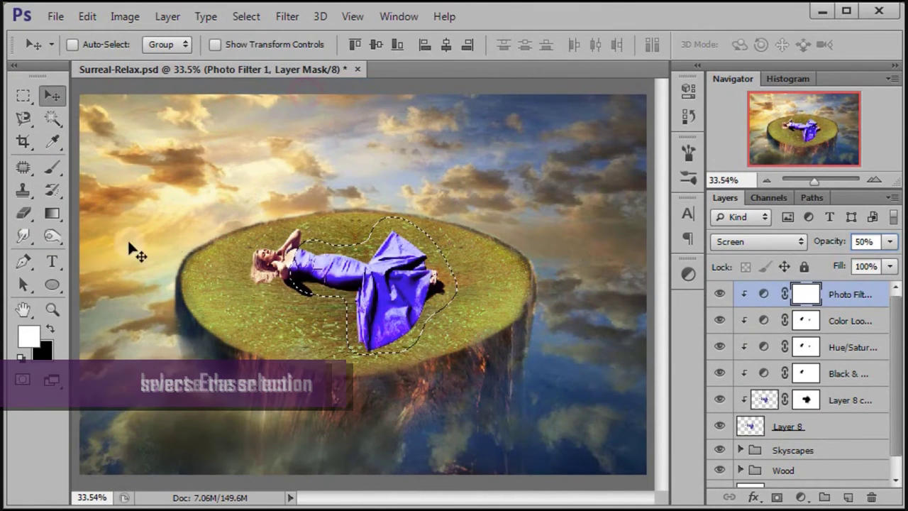
click(27, 222)
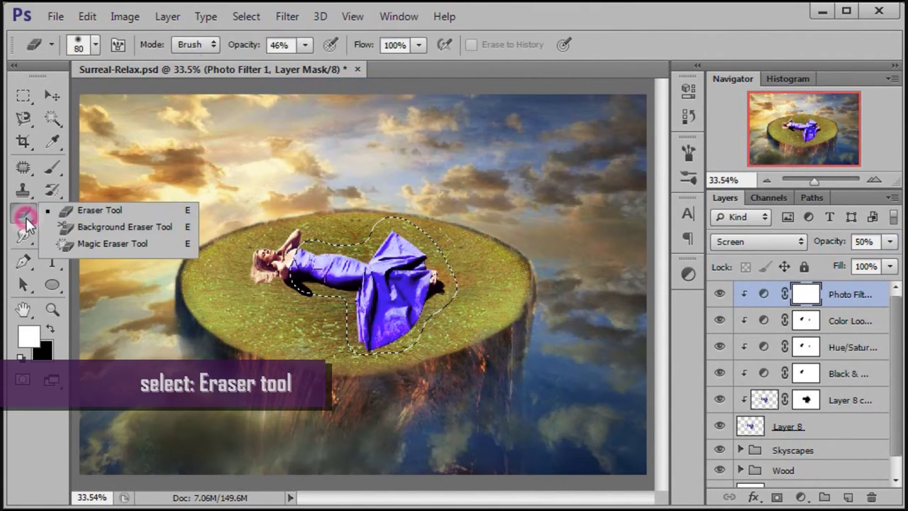
click(163, 210)
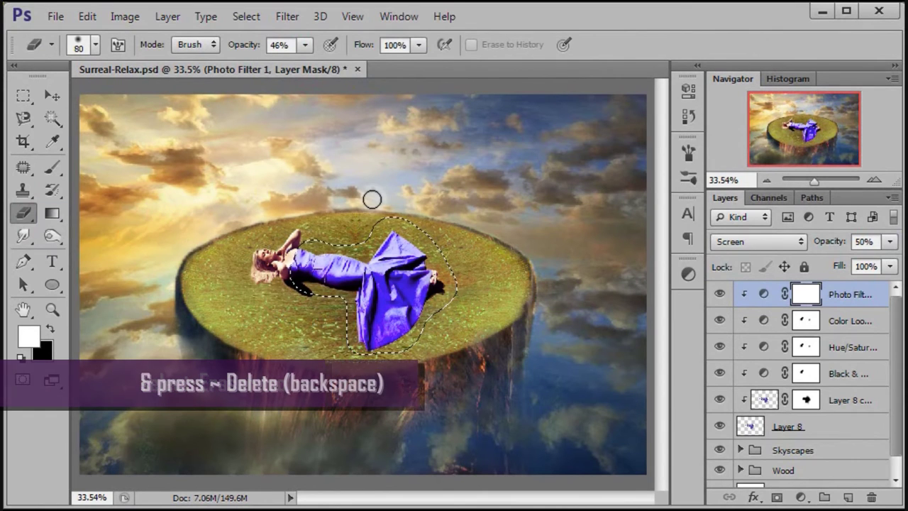
key(Delete)
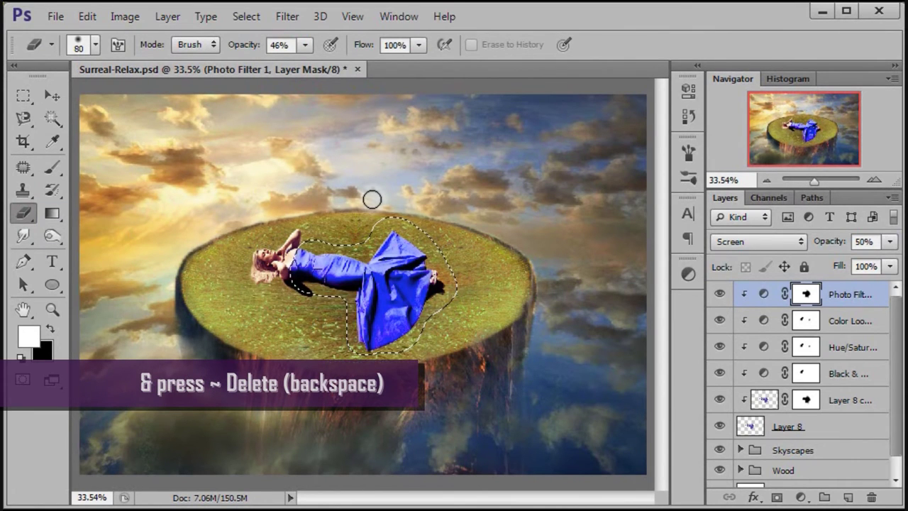
key(ctrl+d)
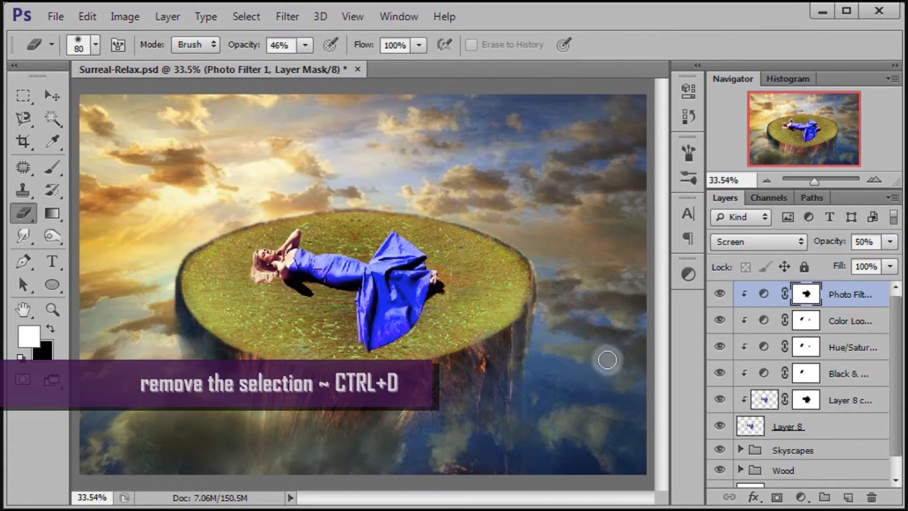
click(720, 294)
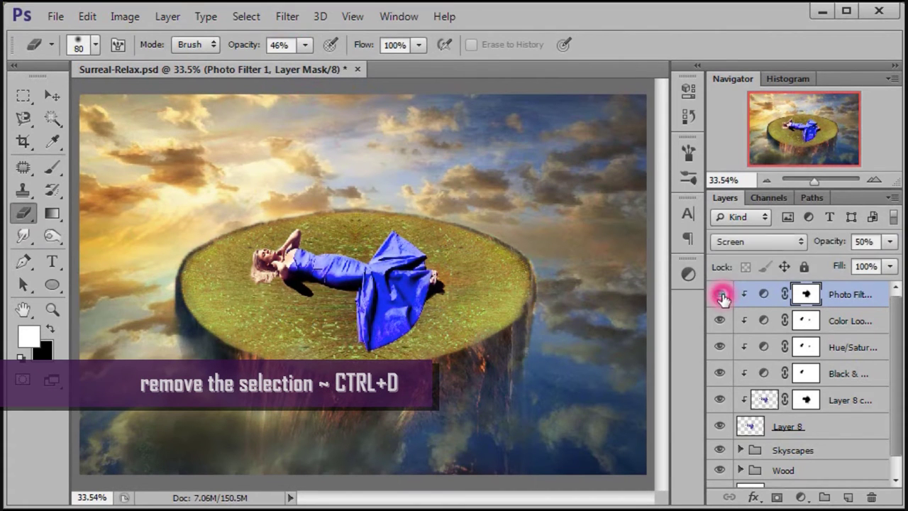
click(52, 94)
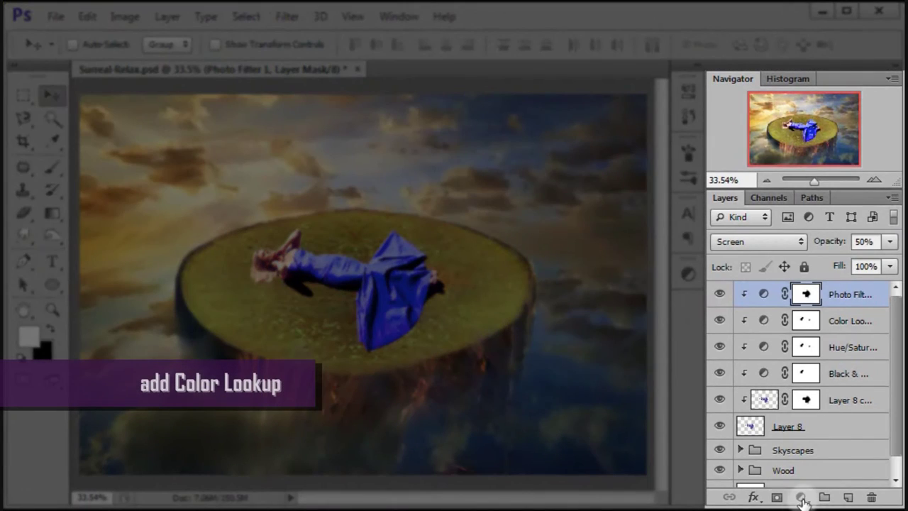
Add a Color Lookup adjustment using DropBlues.3DL and toggle it to compare the cooler tones
click(803, 498)
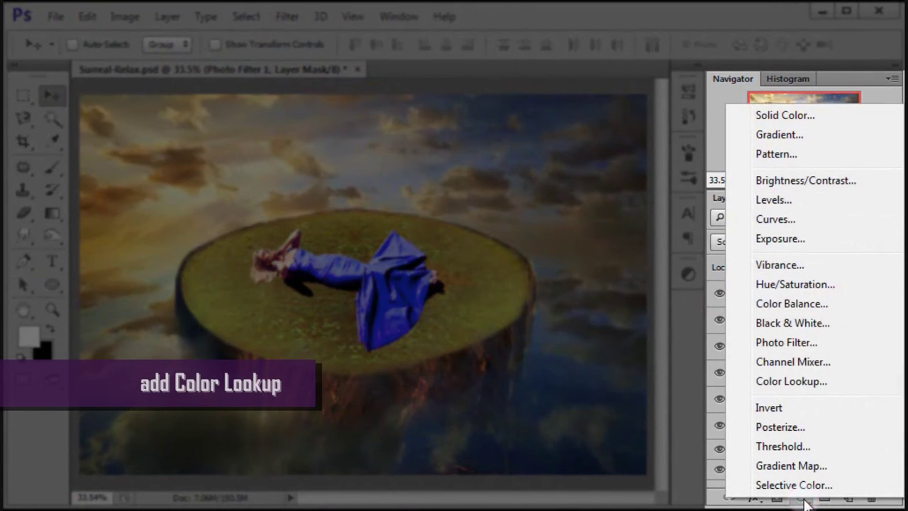
click(856, 383)
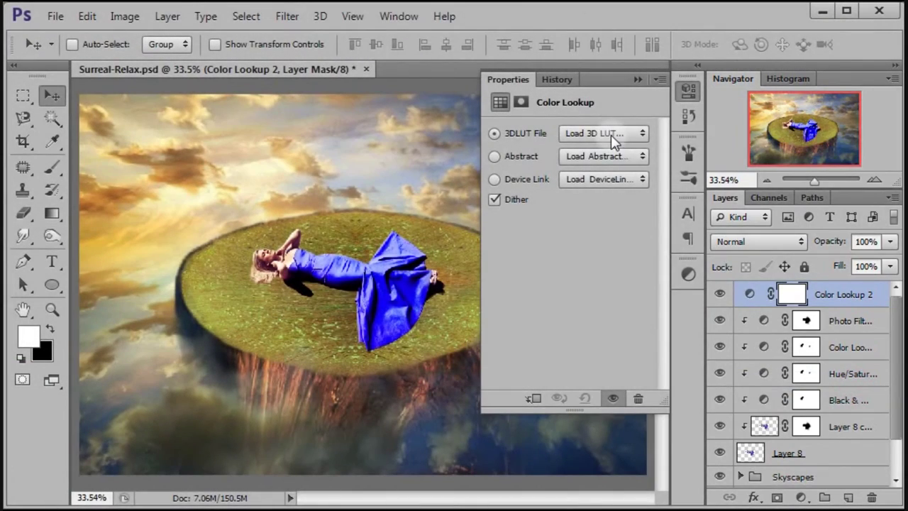
click(611, 135)
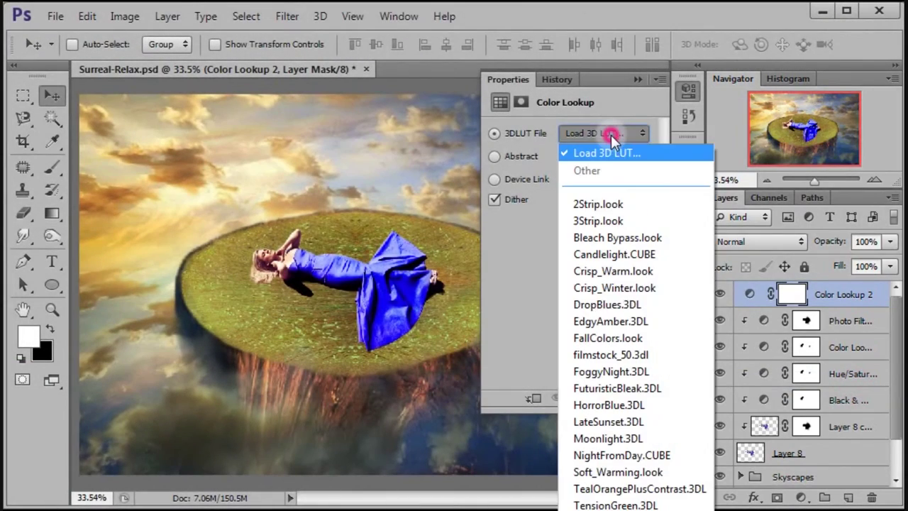
click(656, 315)
click(638, 81)
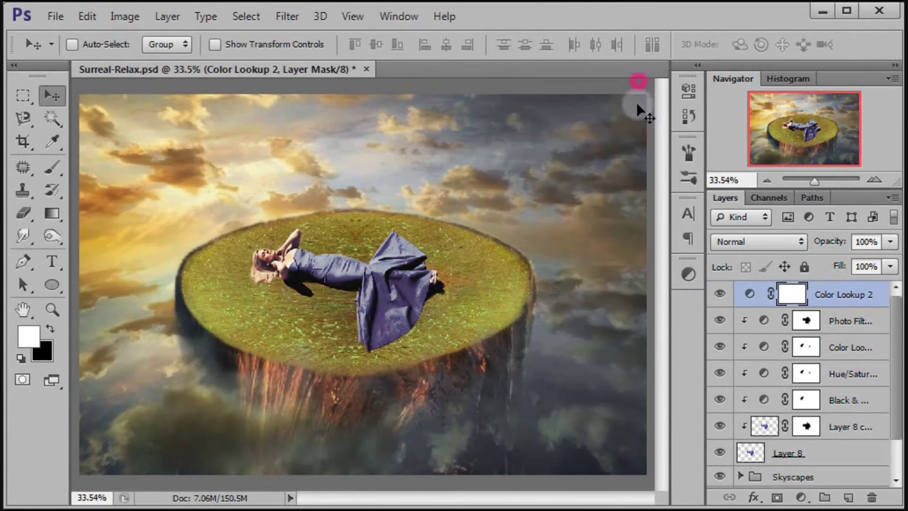
click(720, 296)
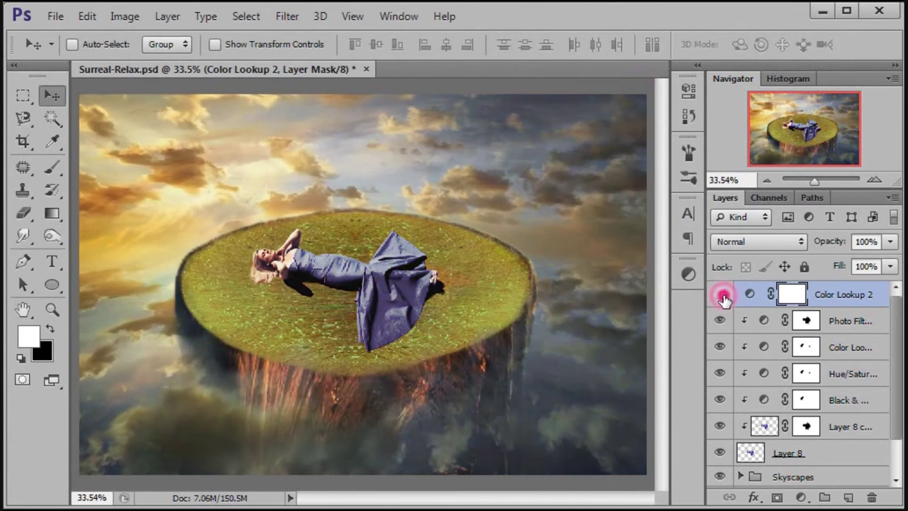
click(720, 296)
click(720, 295)
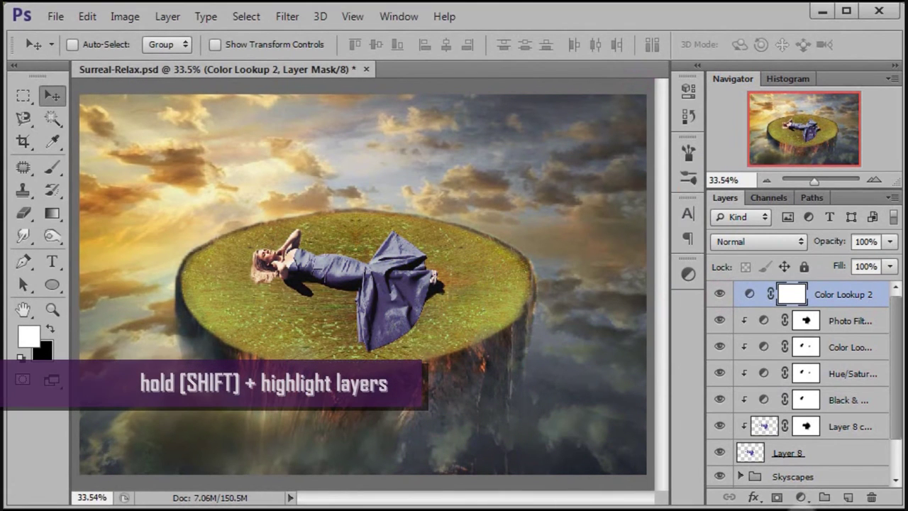
Group layers Color Lookup 2 through Layer 8 and name the group 'Relax! :)'
shift+click(840, 460)
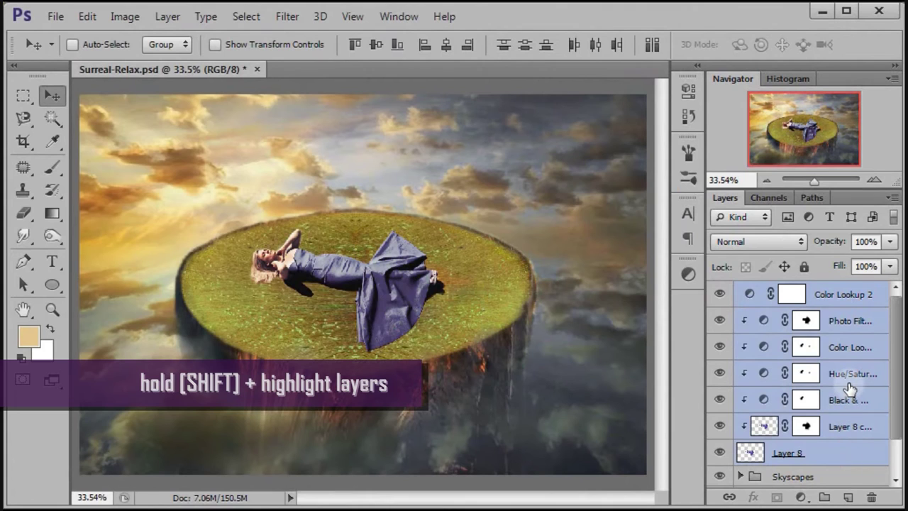
key(ctrl+g)
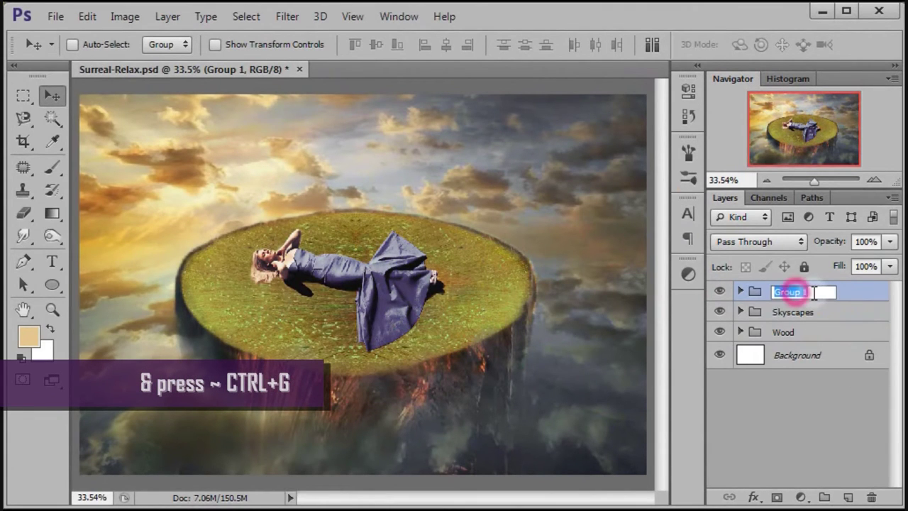
text(Relax! :))
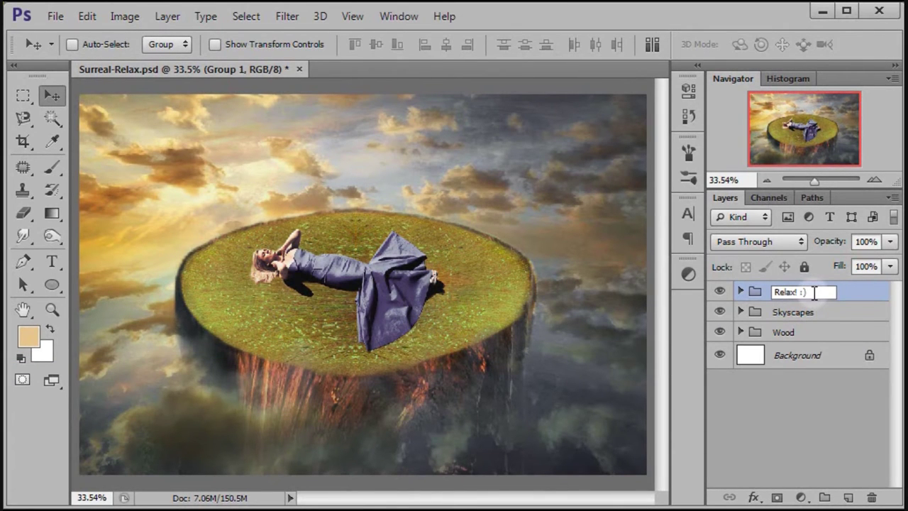
click(860, 297)
click(721, 292)
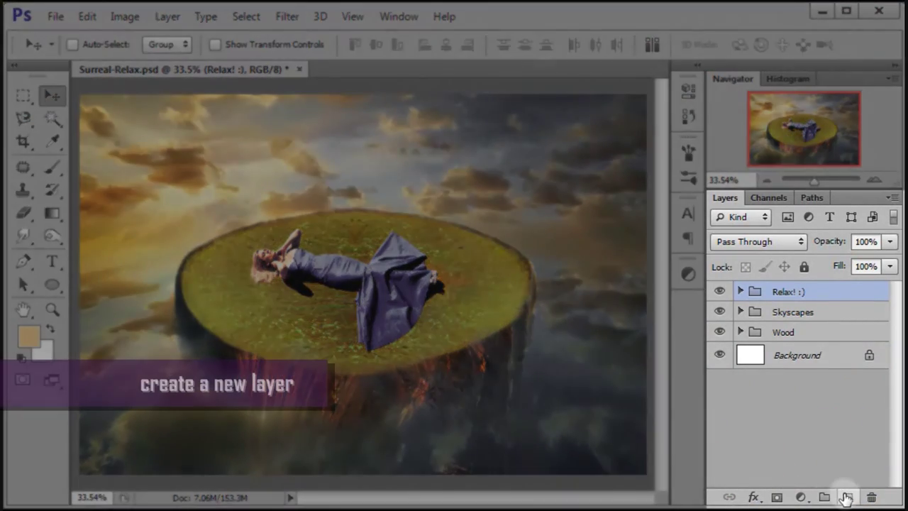
Paint #fa9d70 orange over the woman's blonde hair on a new layer
click(846, 498)
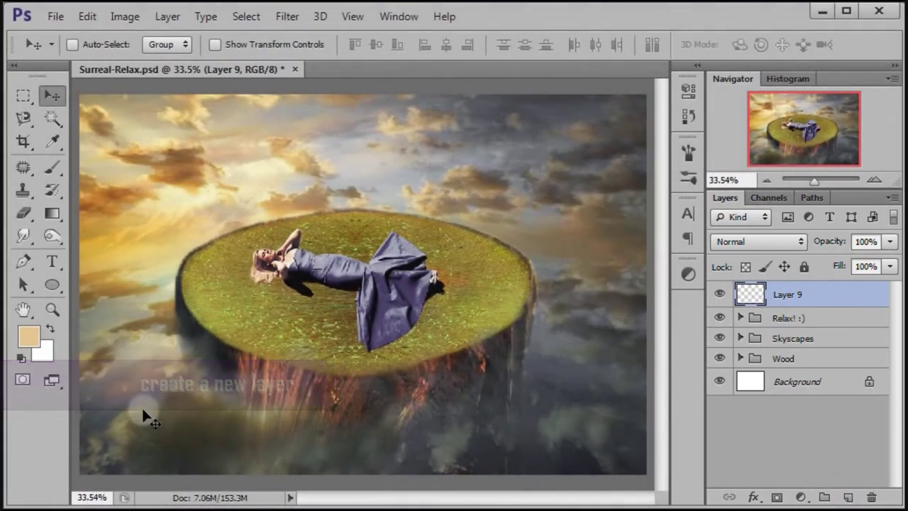
click(34, 340)
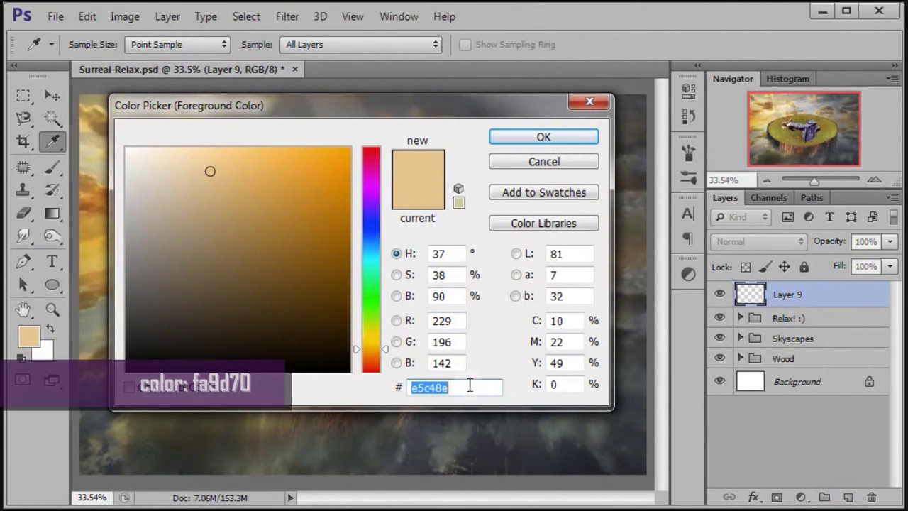
text(fa9d70)
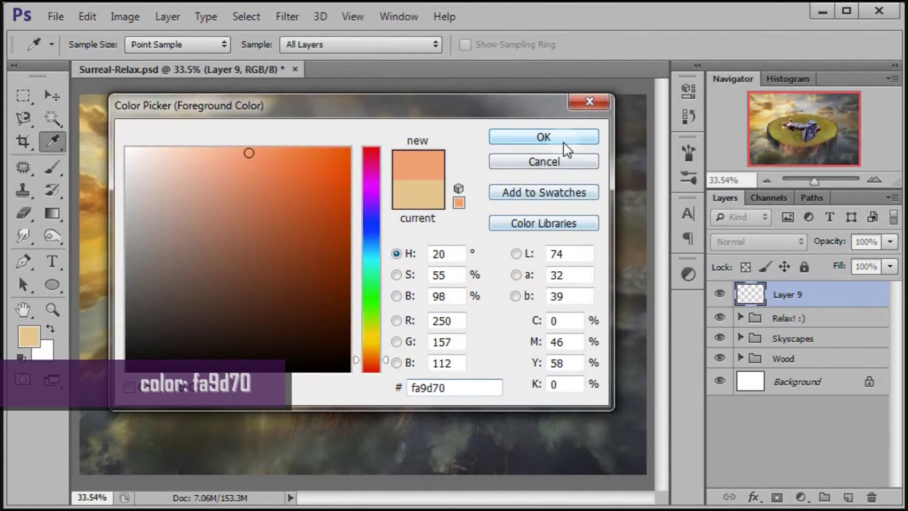
click(564, 142)
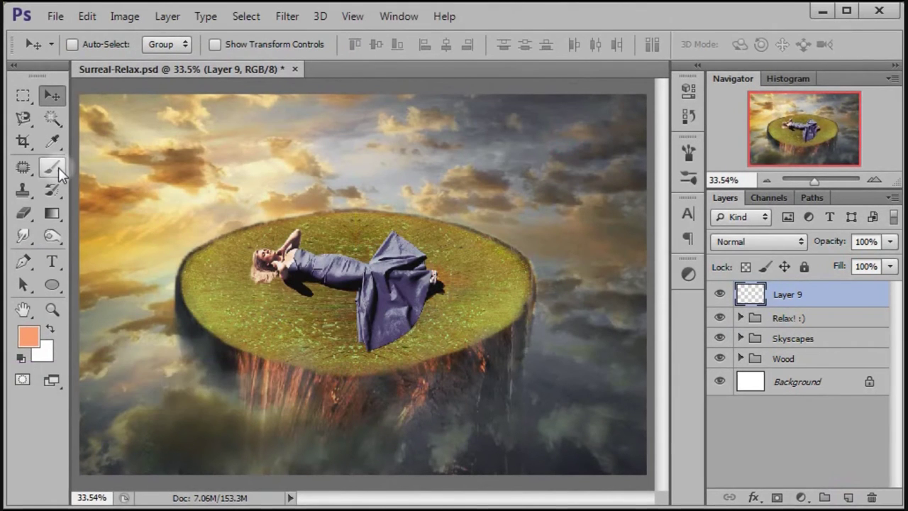
click(58, 168)
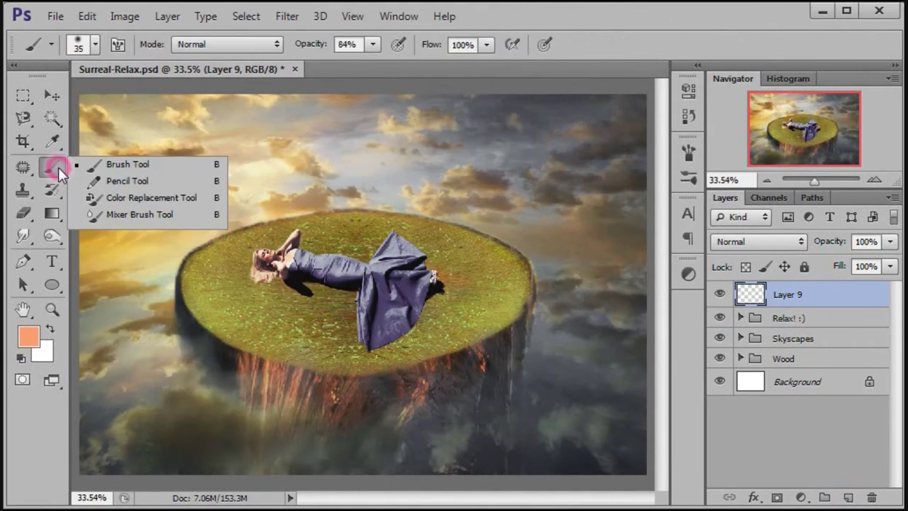
click(173, 164)
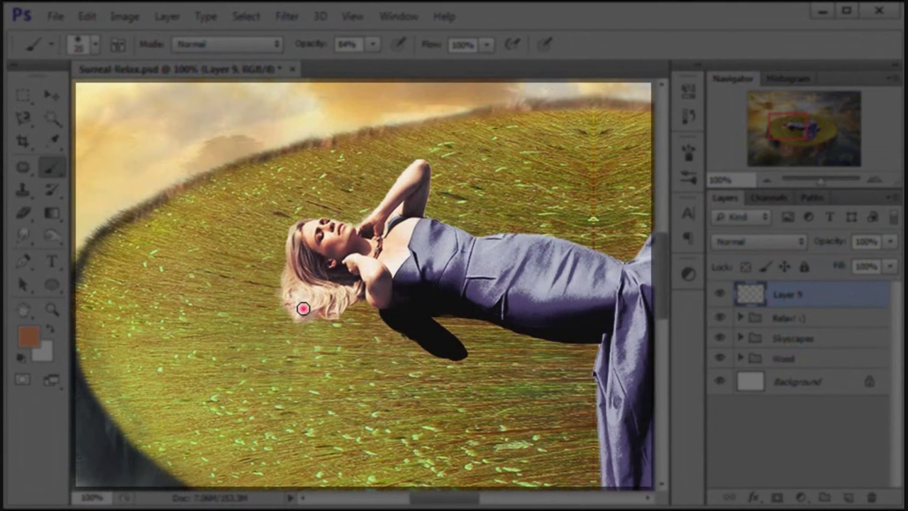
mouse_move(303, 309)
mouse_down()
mouse_move(308, 291)
mouse_move(335, 301)
mouse_up()
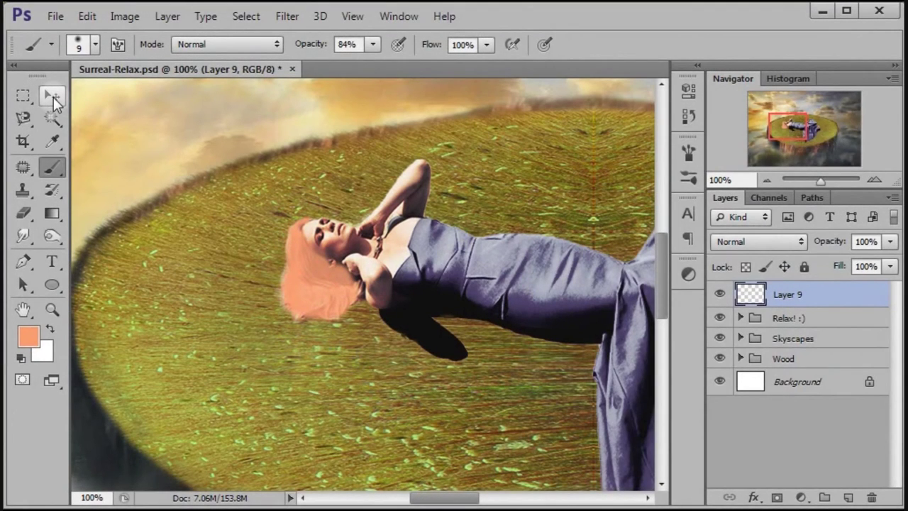
Set the hair paint layer's blend mode to Color and compare the tint
click(55, 102)
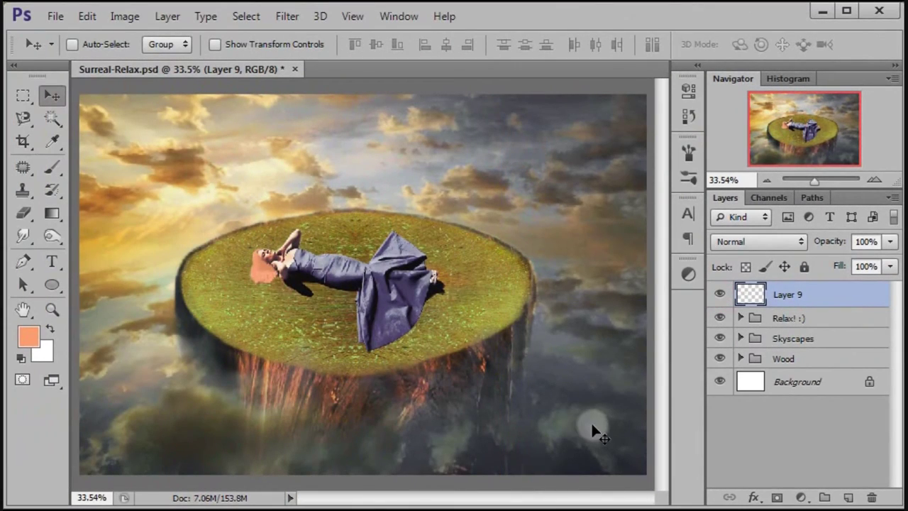
click(750, 248)
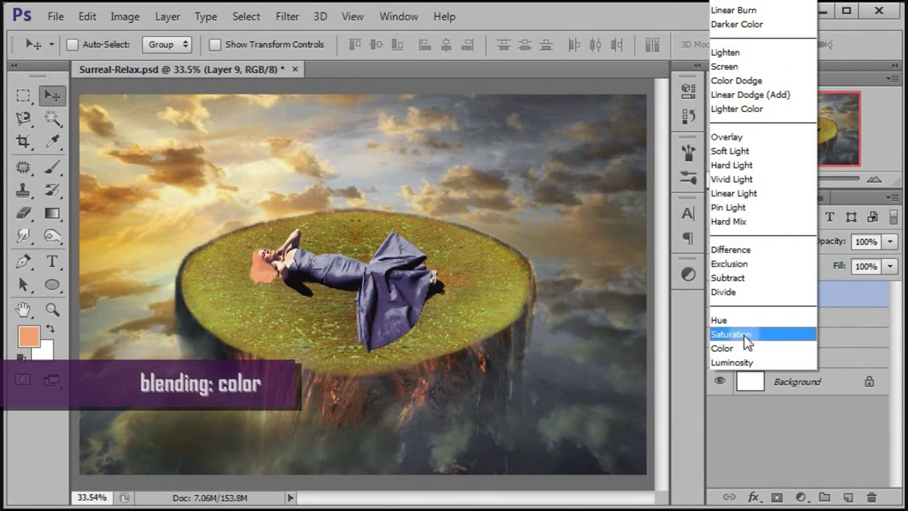
click(745, 344)
click(720, 295)
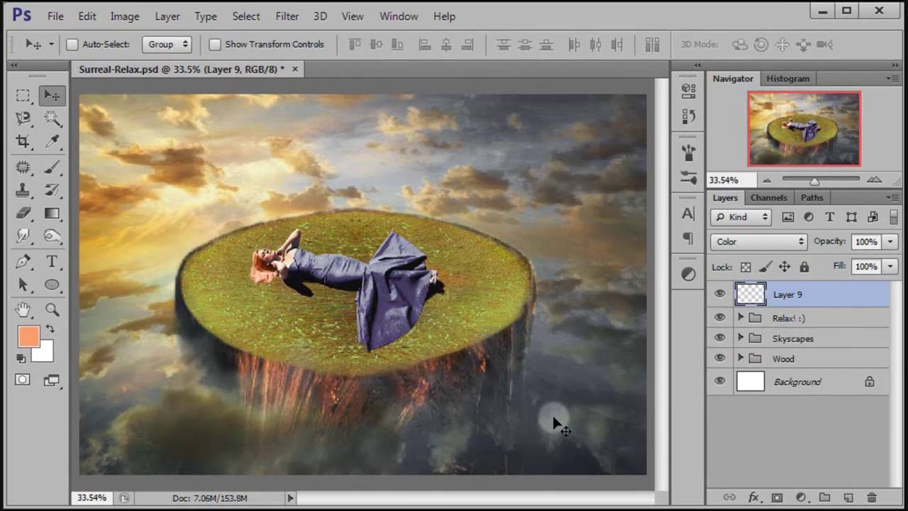
Add a new layer and set the foreground colour to #00f6ff
click(849, 498)
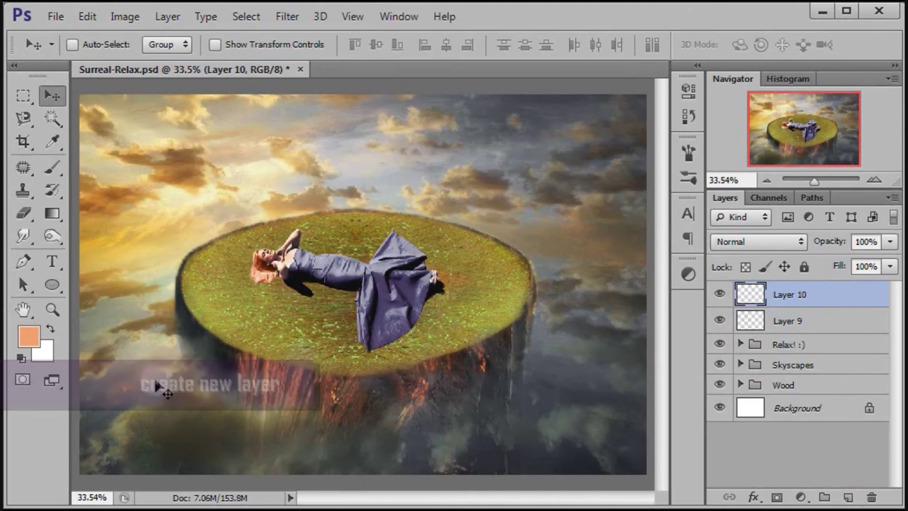
click(28, 344)
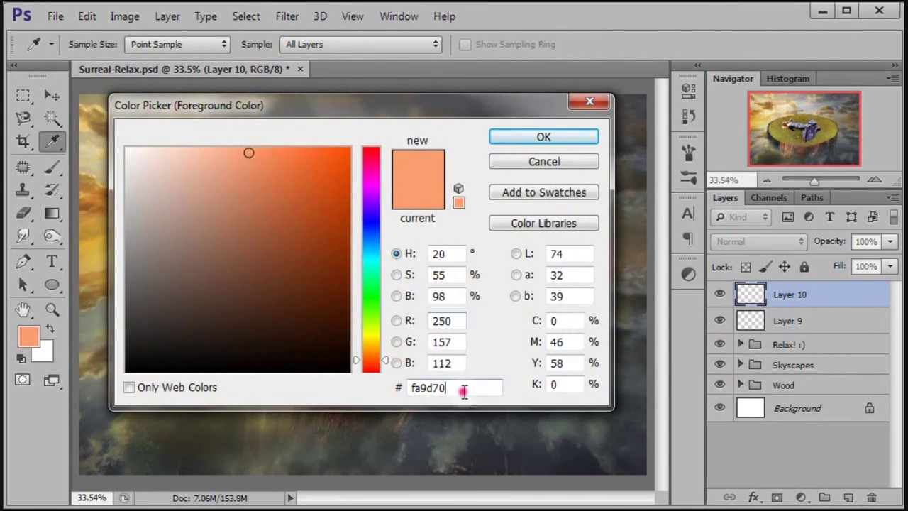
double_click(464, 388)
text(00f6ff)
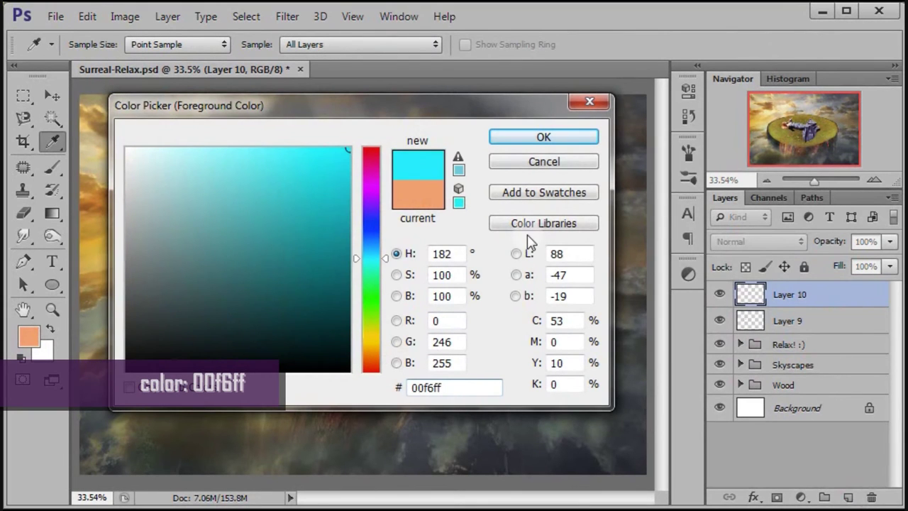
click(569, 138)
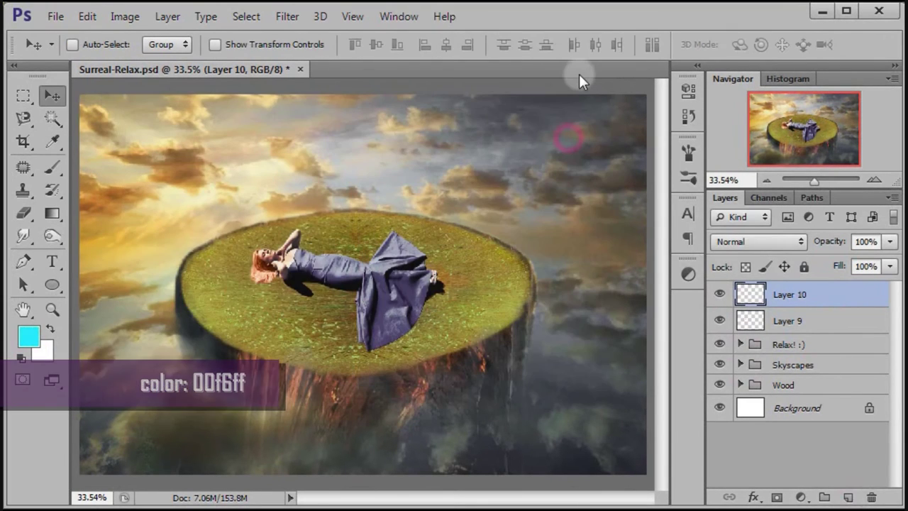
Paint cyan over the clouds around the island with a 48% opacity brush
click(54, 168)
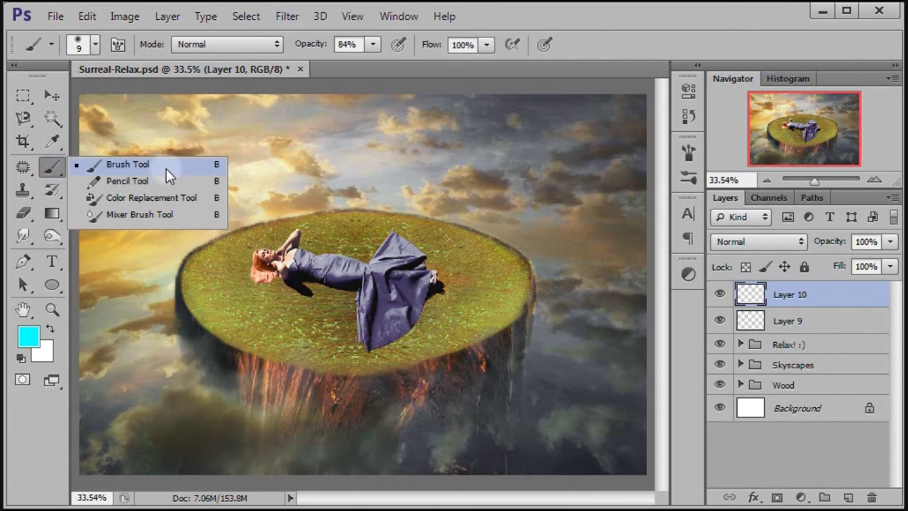
click(166, 168)
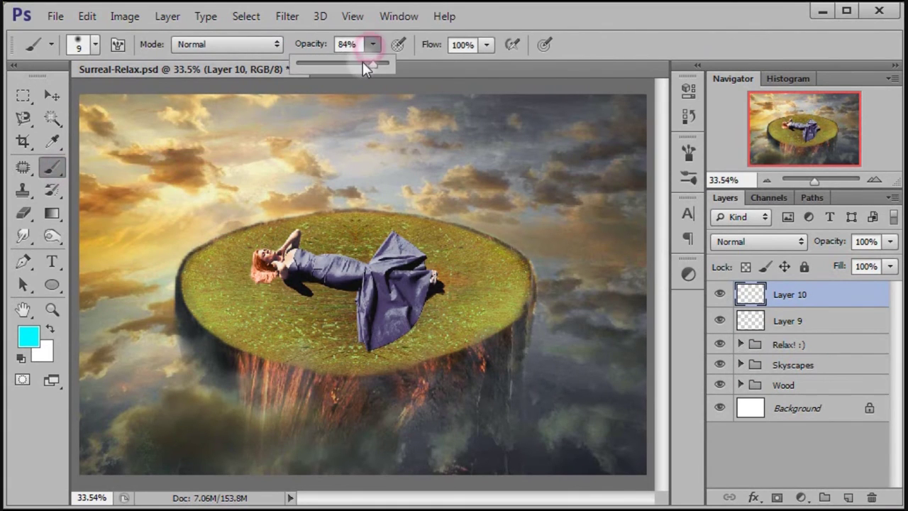
click(350, 44)
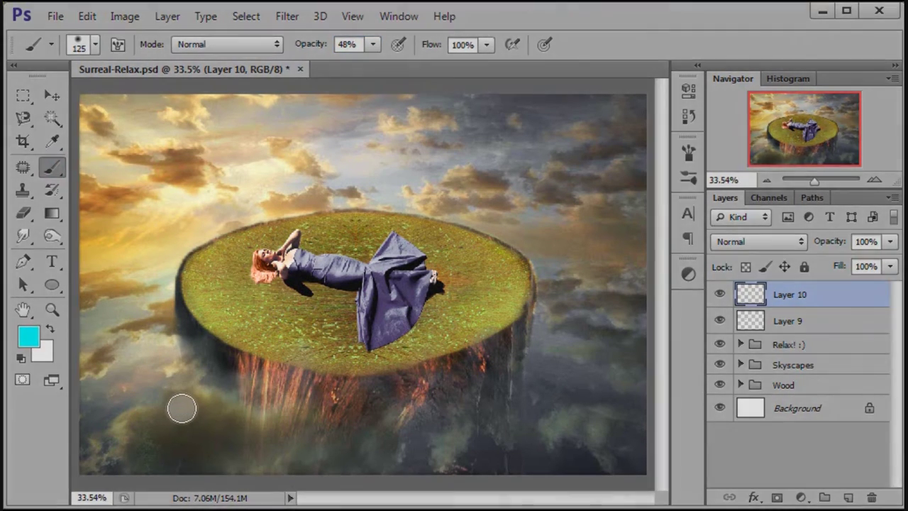
mouse_move(181, 408)
mouse_down()
mouse_move(284, 432)
mouse_move(97, 298)
mouse_move(106, 383)
mouse_move(146, 414)
mouse_move(175, 454)
mouse_move(424, 445)
mouse_move(503, 414)
mouse_move(611, 436)
mouse_move(547, 365)
mouse_move(552, 271)
mouse_move(634, 402)
mouse_move(547, 300)
mouse_move(632, 357)
mouse_move(587, 234)
mouse_up()
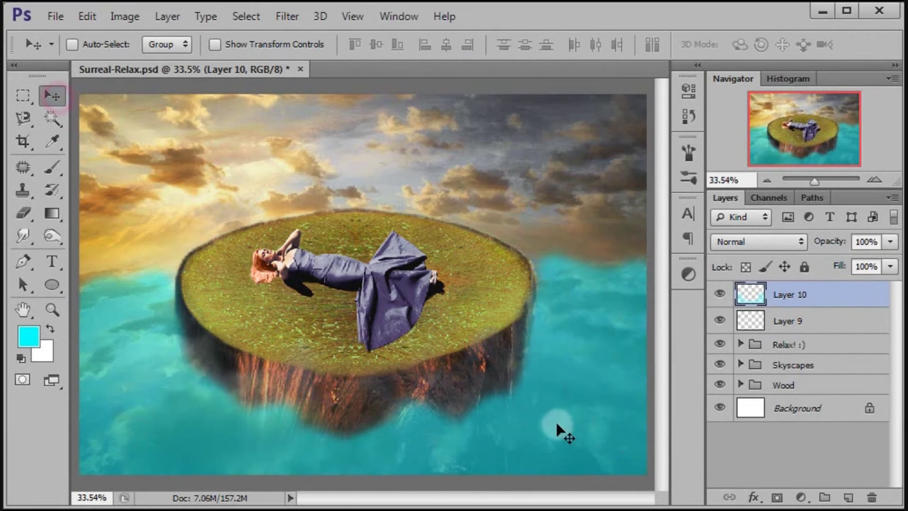
Blend Layer 10 in Overlay at 70% opacity, toggling it to compare the teal sea
click(741, 243)
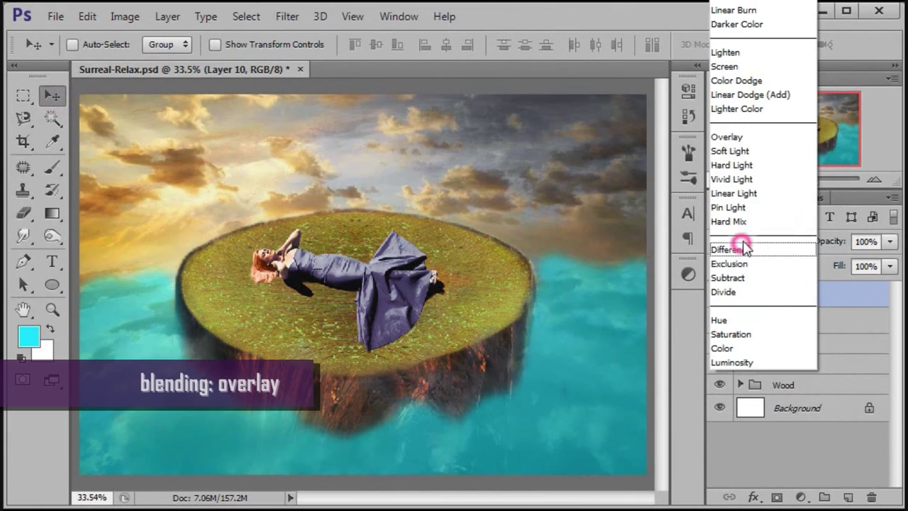
click(745, 140)
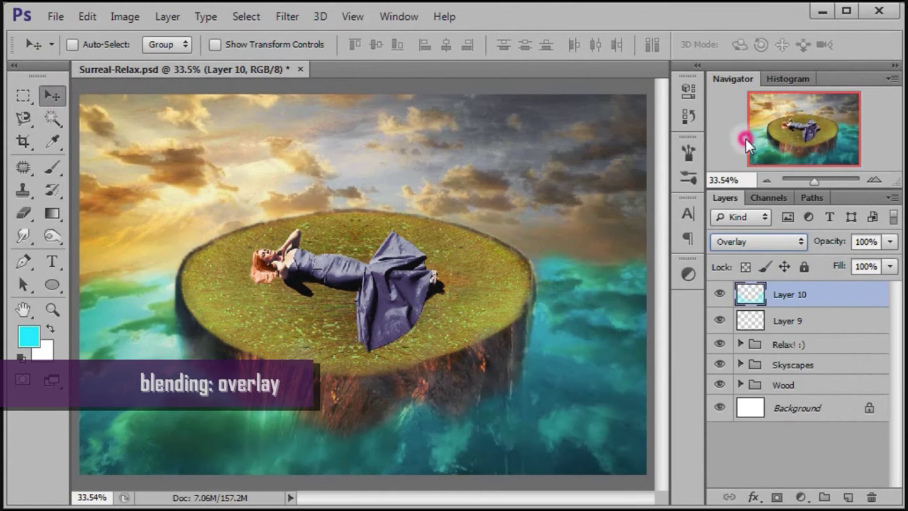
click(720, 294)
click(720, 295)
click(720, 295)
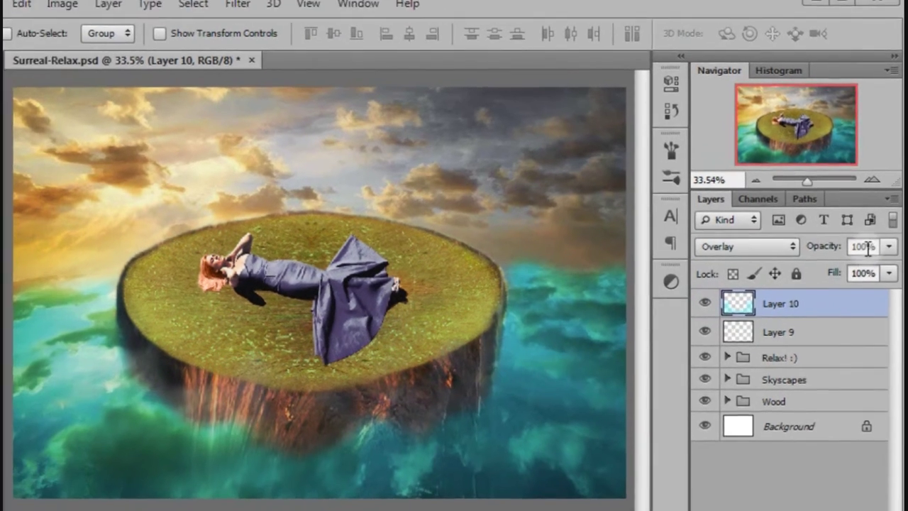
click(853, 242)
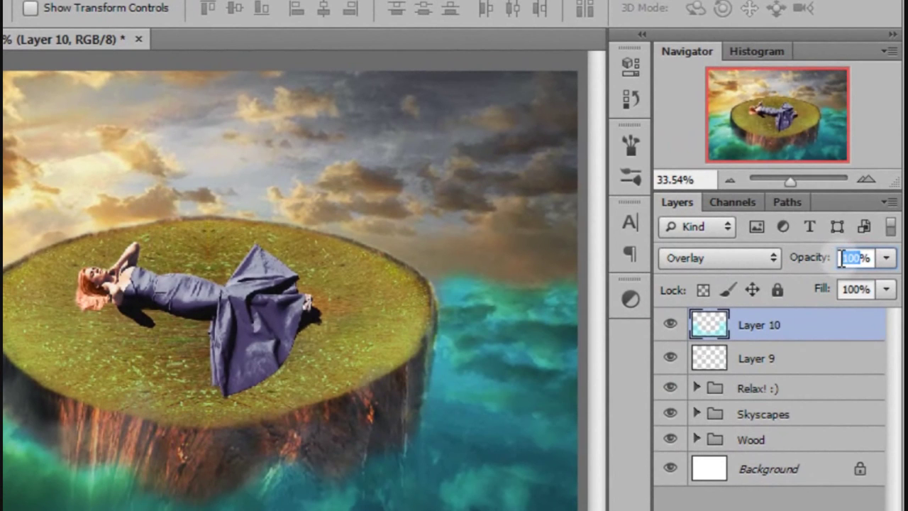
text(70)
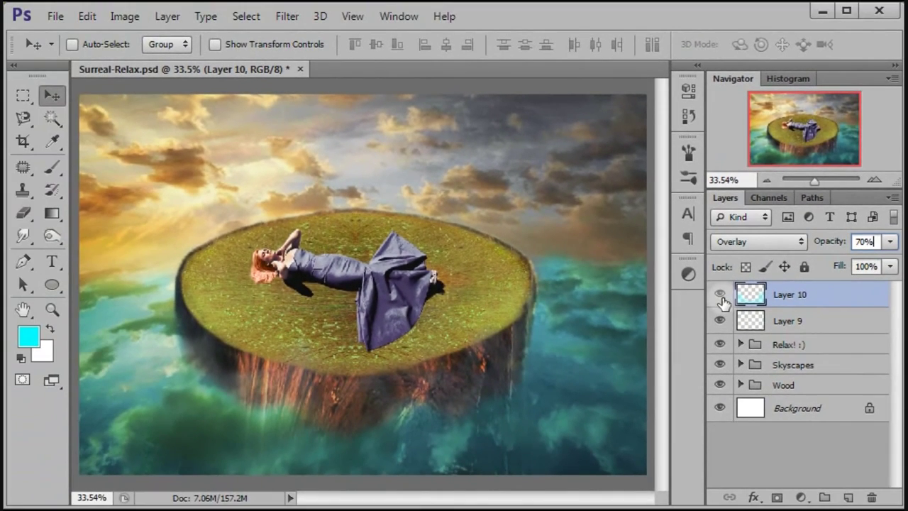
click(722, 296)
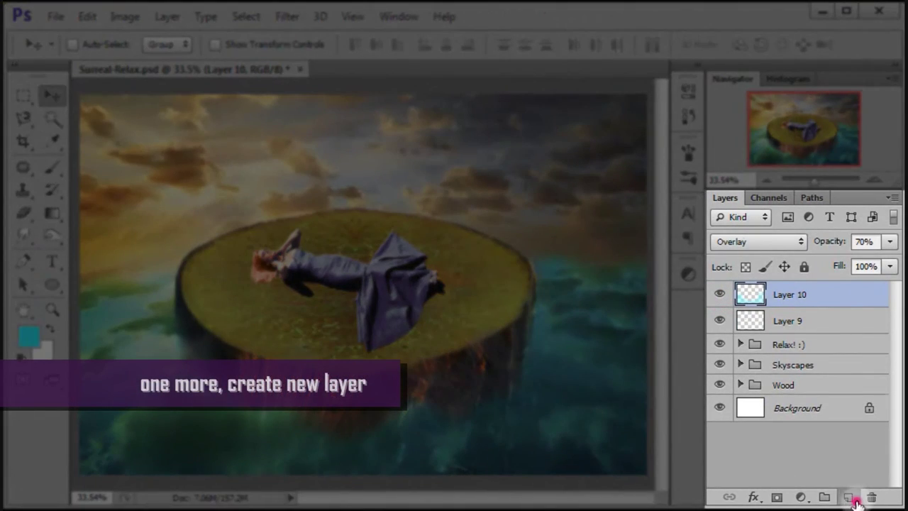
Add a new layer and set the foreground colour to blue #1d63d9
click(852, 498)
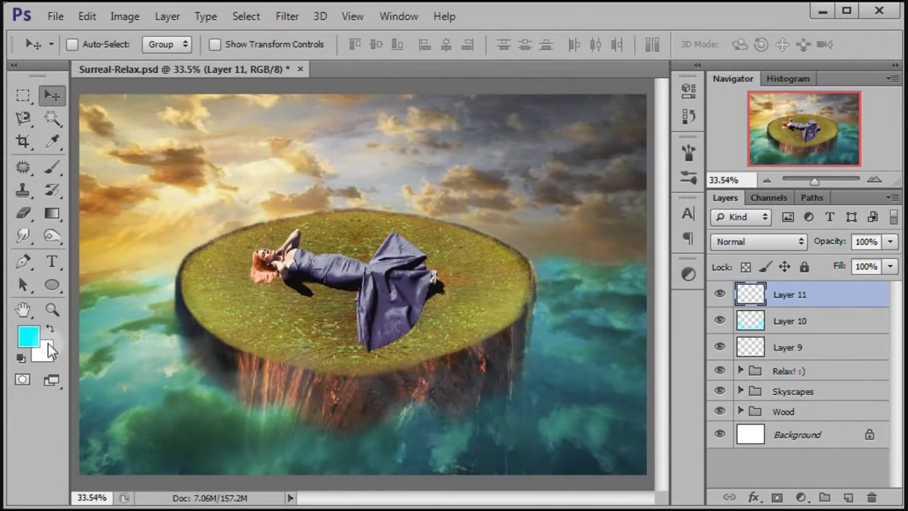
click(39, 344)
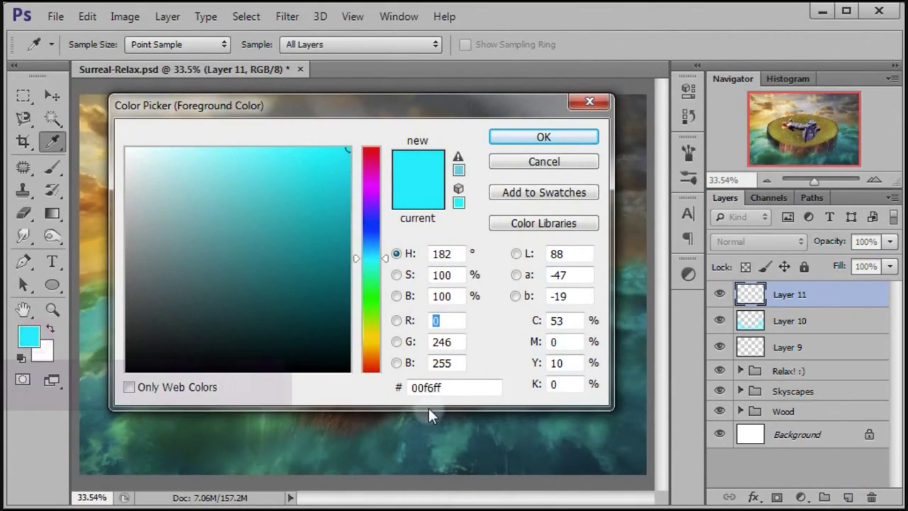
double_click(455, 388)
text(1d63d9)
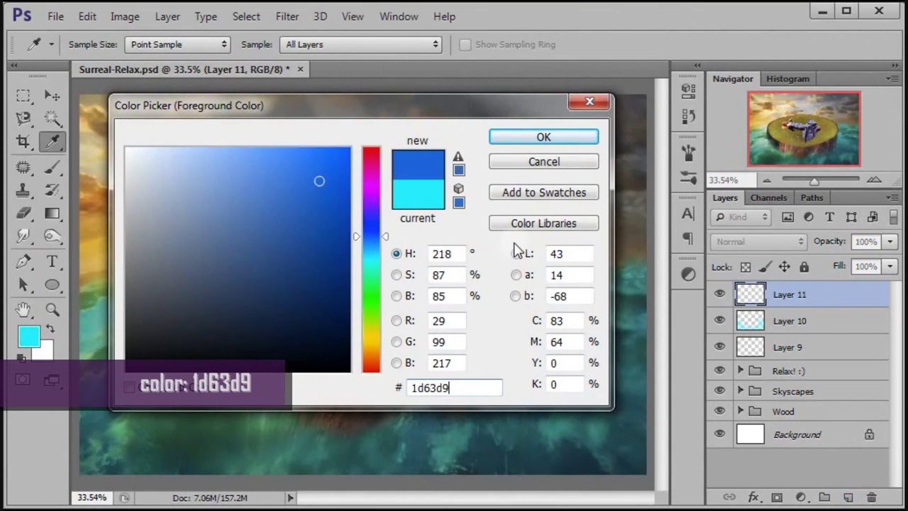
click(544, 137)
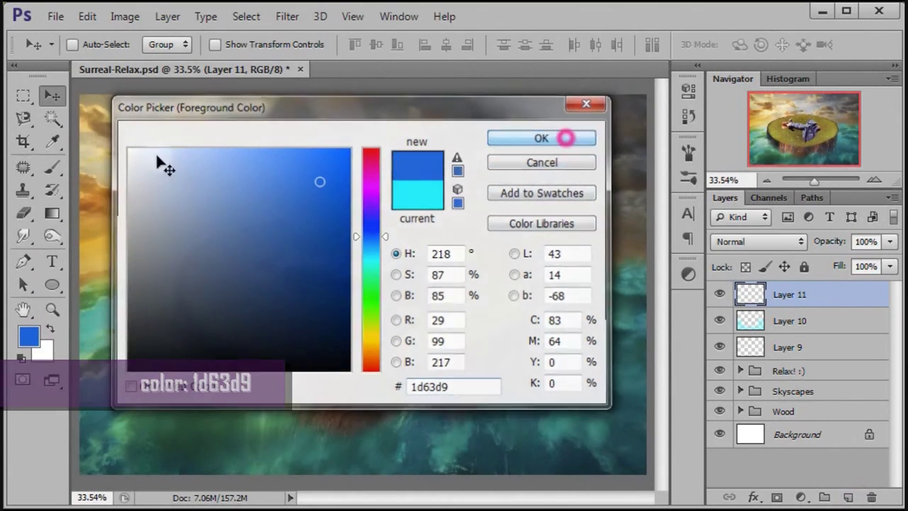
click(49, 168)
Brush blue over the grey clouds in the upper and right sky
click(105, 165)
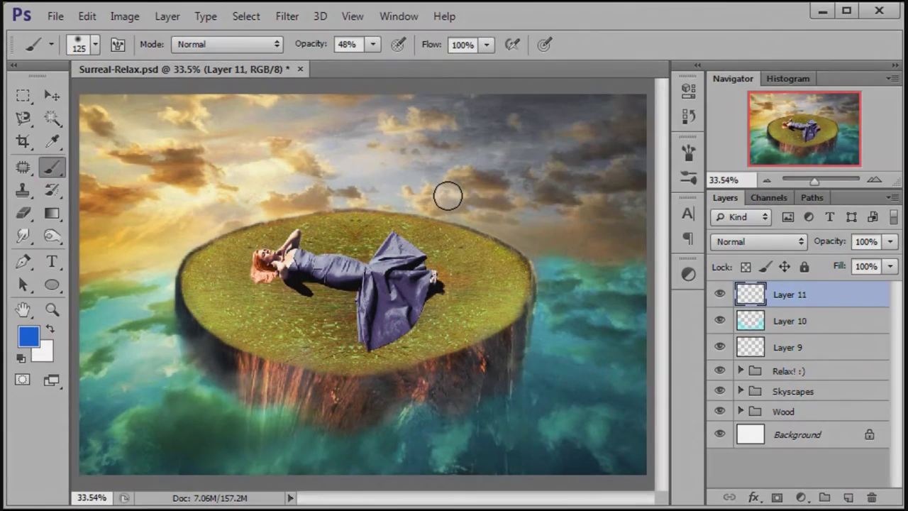
mouse_move(448, 196)
mouse_down()
mouse_move(349, 132)
mouse_move(296, 113)
mouse_up()
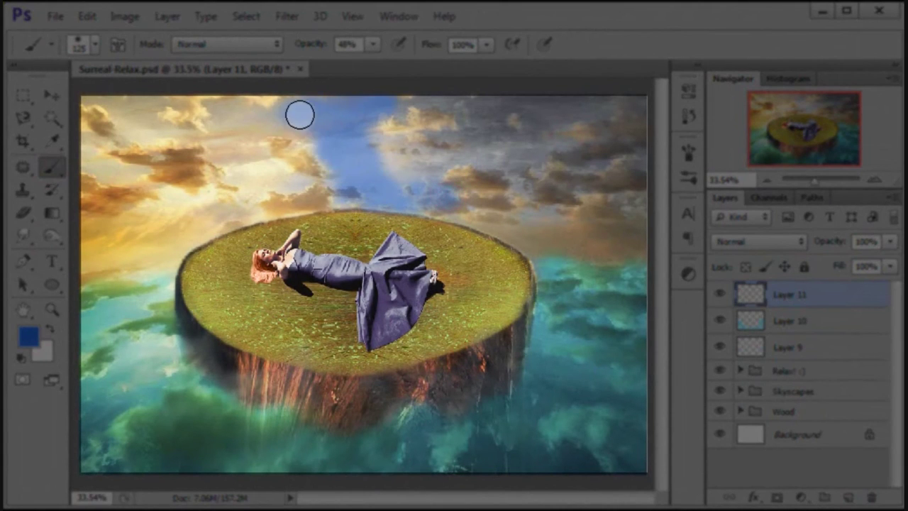
mouse_move(416, 114)
mouse_down()
mouse_move(604, 208)
mouse_move(444, 156)
mouse_move(571, 117)
mouse_up()
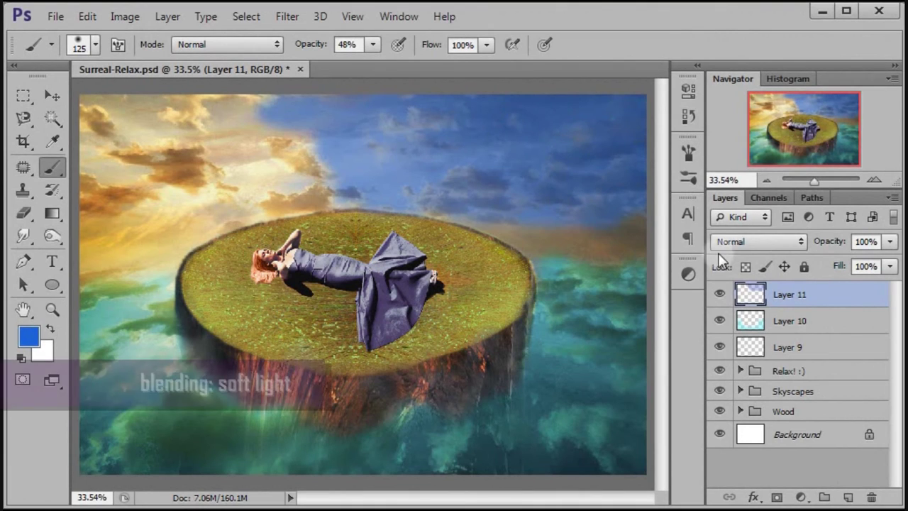
Blend Layer 11 in Soft Light at 30% opacity and compare it hidden and shown
click(767, 241)
click(752, 155)
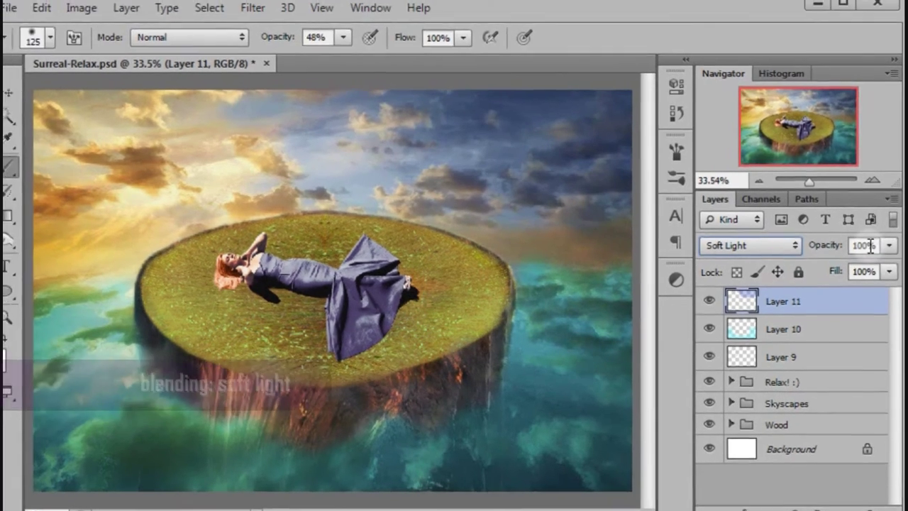
click(858, 243)
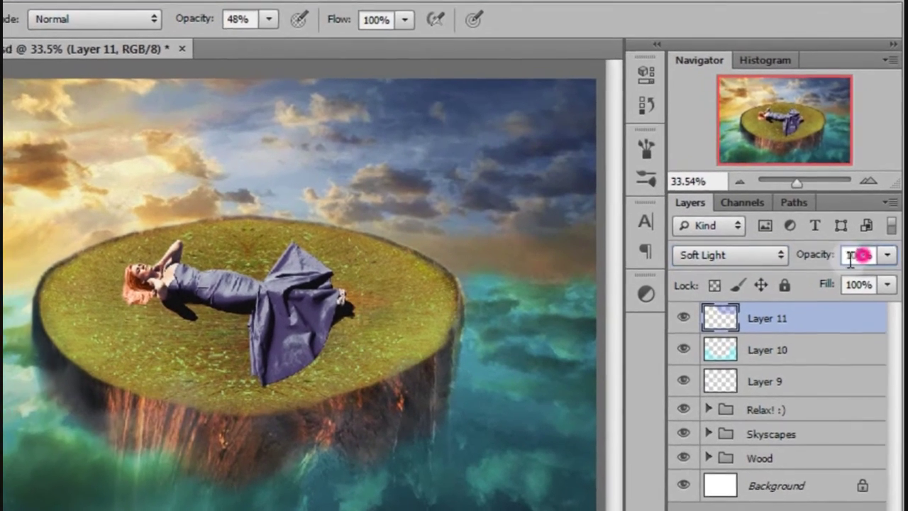
text(30)
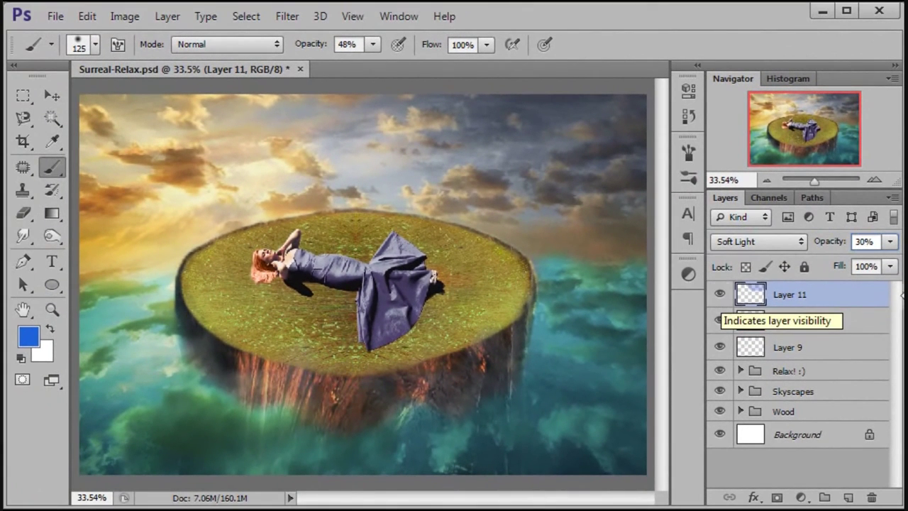
click(878, 242)
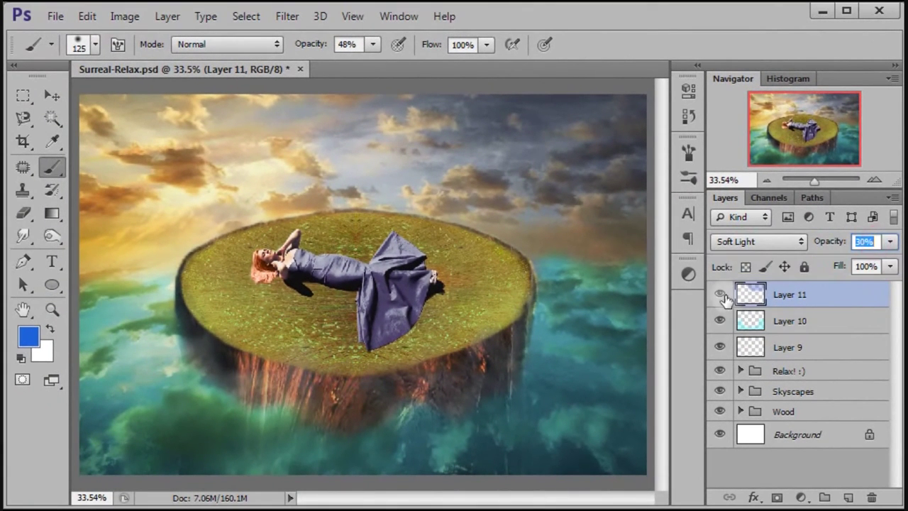
click(720, 294)
click(721, 294)
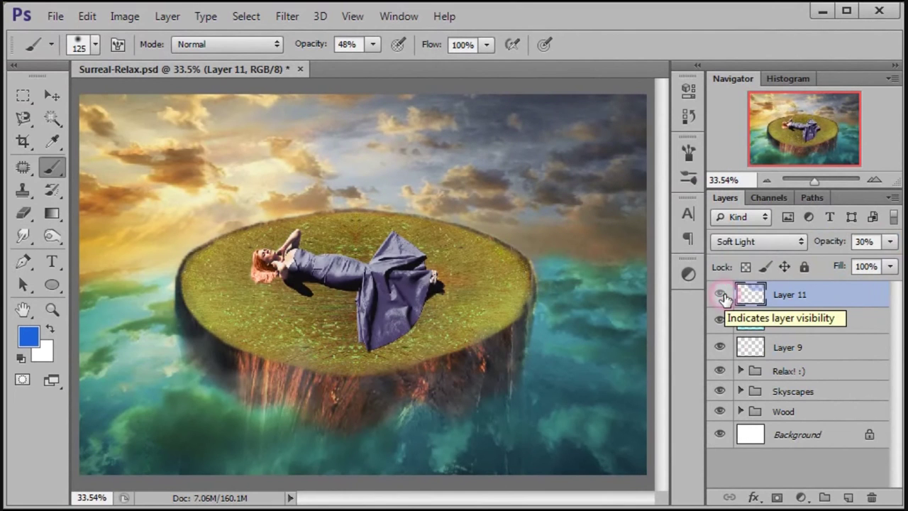
click(49, 91)
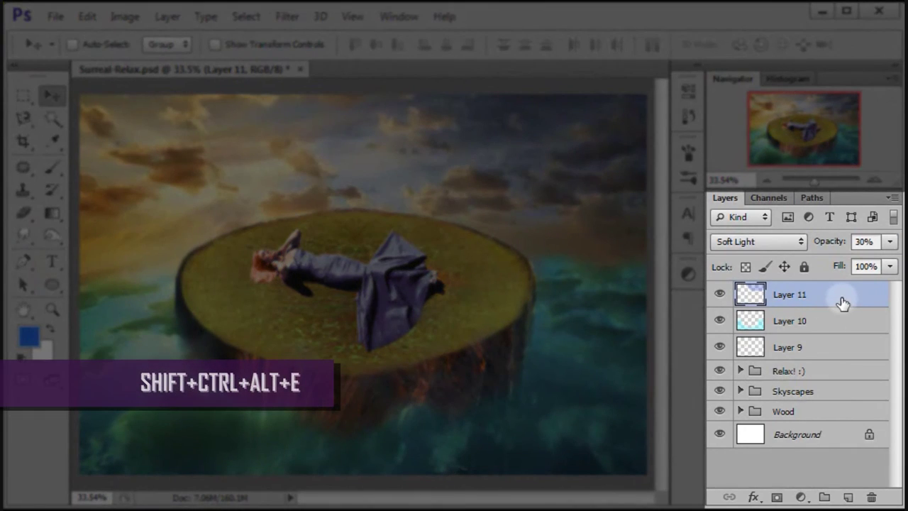
Stamp a merged copy of visible layers and apply Surface Blur (Radius 8, Threshold 134)
key(shift+ctrl+alt+e)
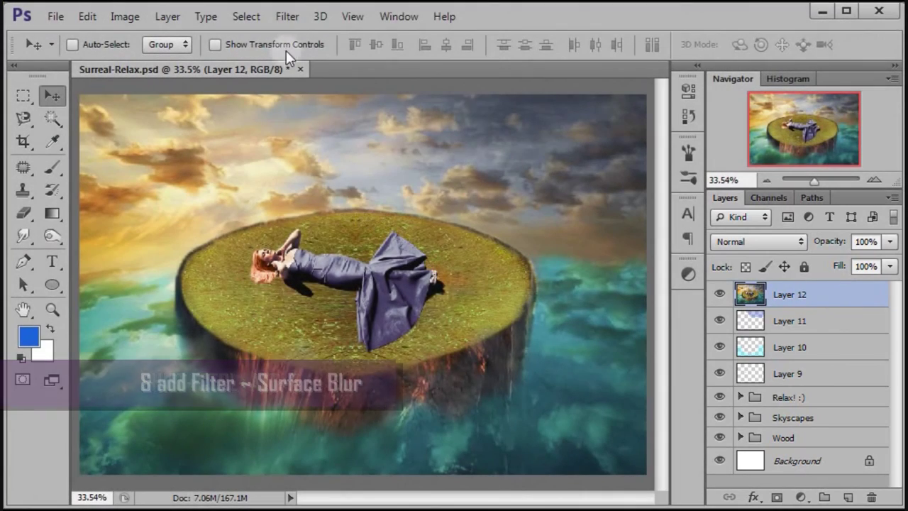
click(279, 18)
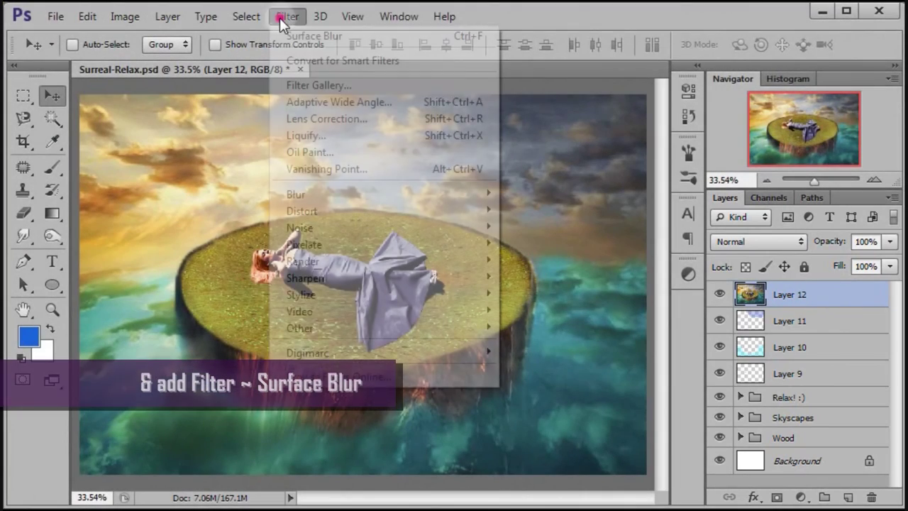
mouse_move(383, 194)
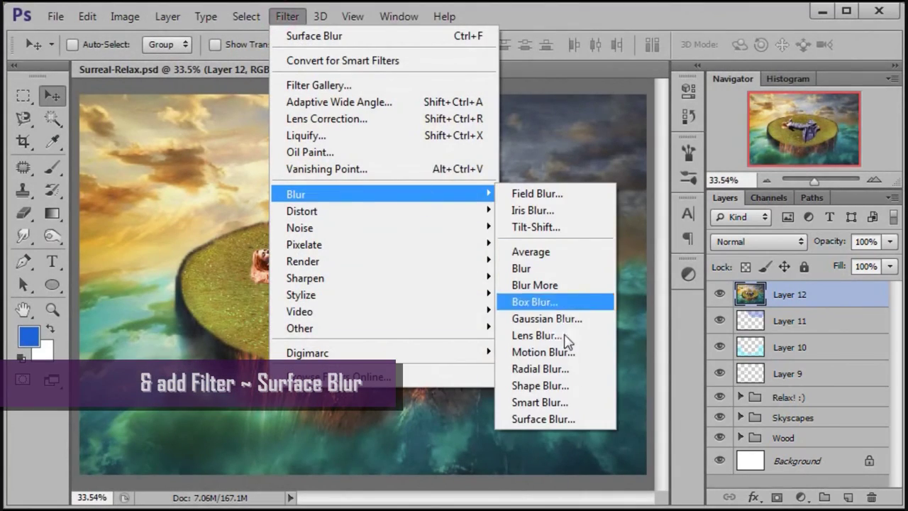
click(593, 418)
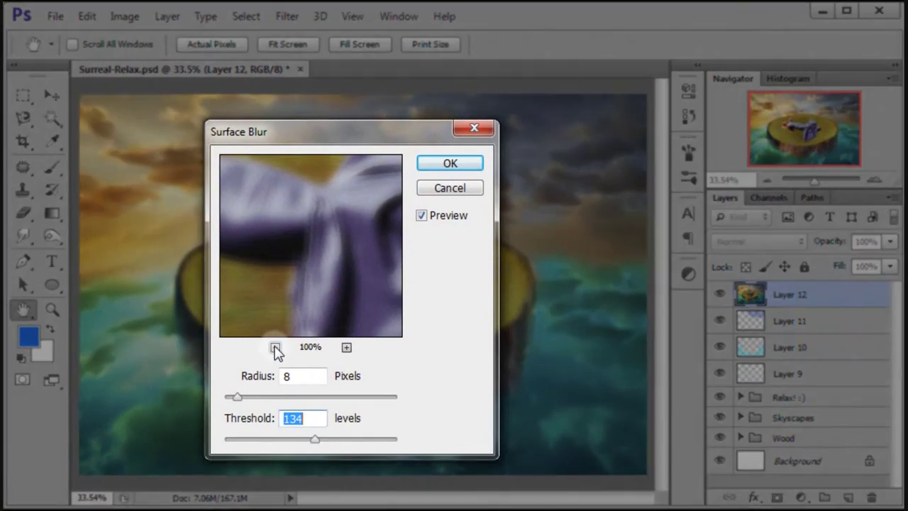
click(276, 347)
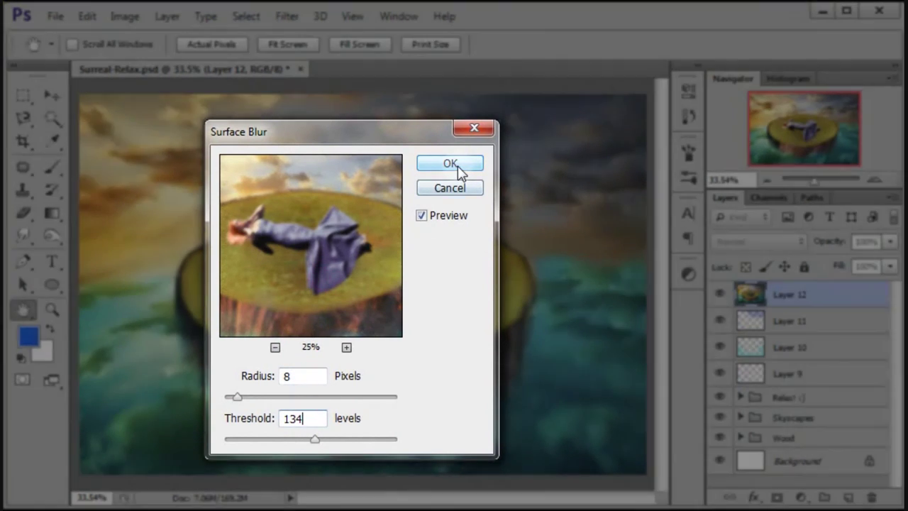
click(454, 163)
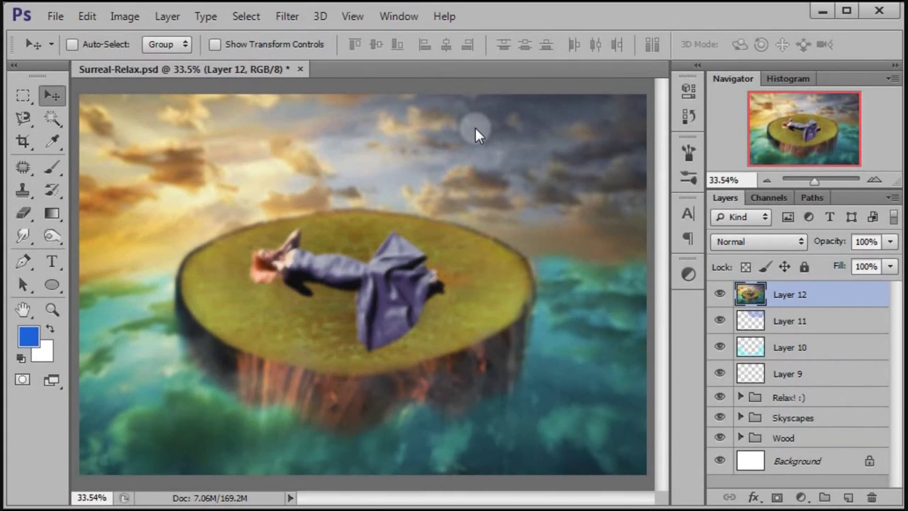
Blend the blurred merged layer in Overlay at 30% opacity and compare
click(733, 245)
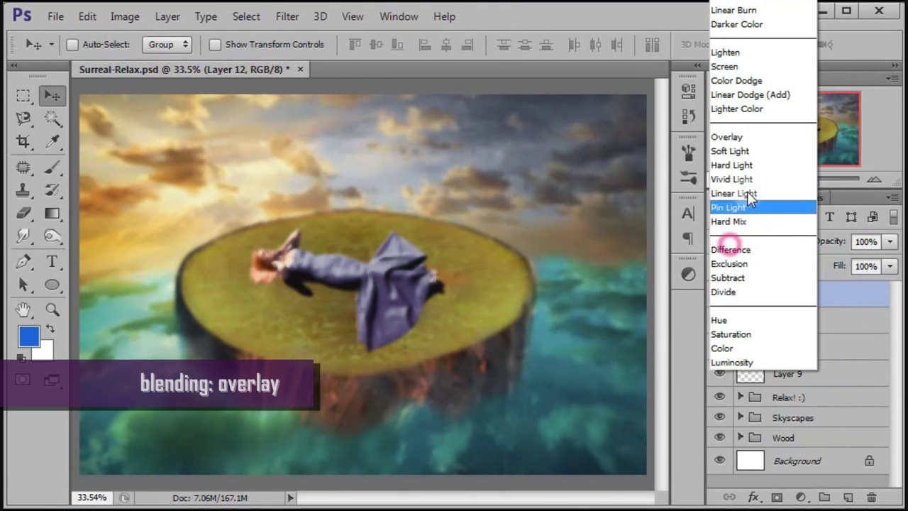
click(744, 138)
click(873, 242)
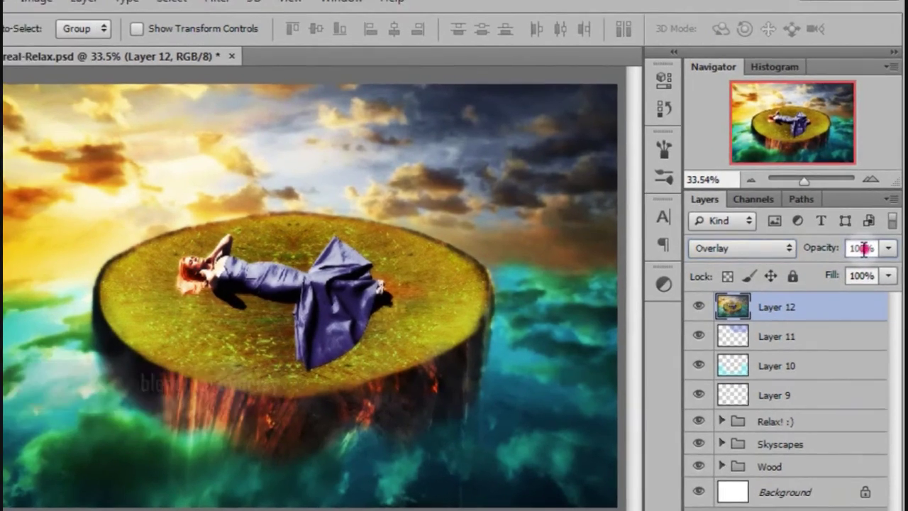
text(3)
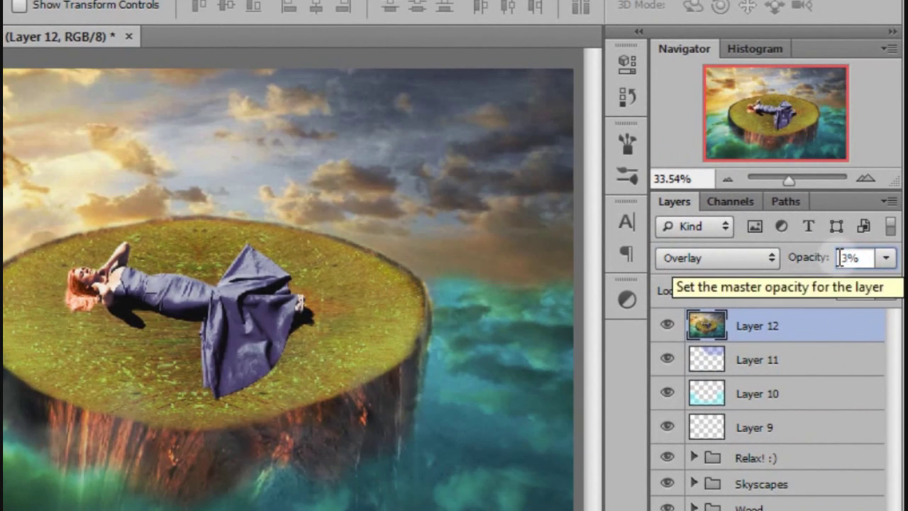
text(0)
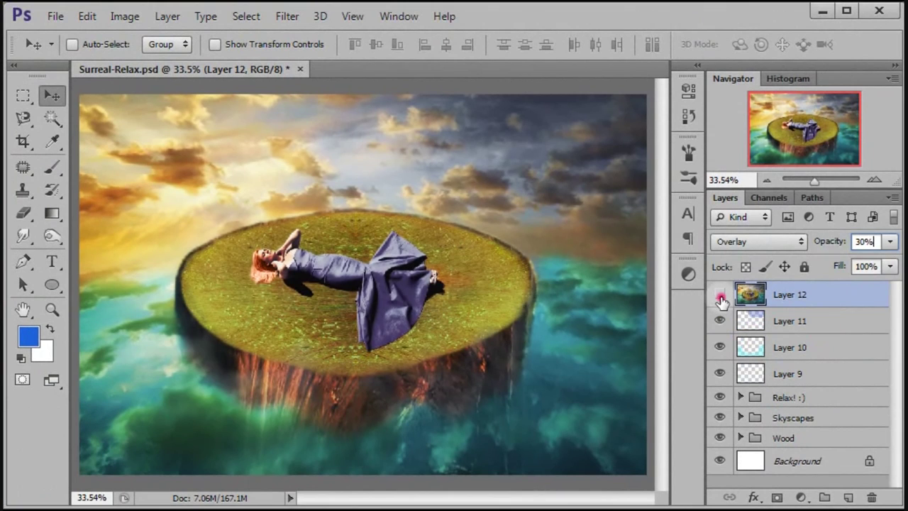
click(721, 296)
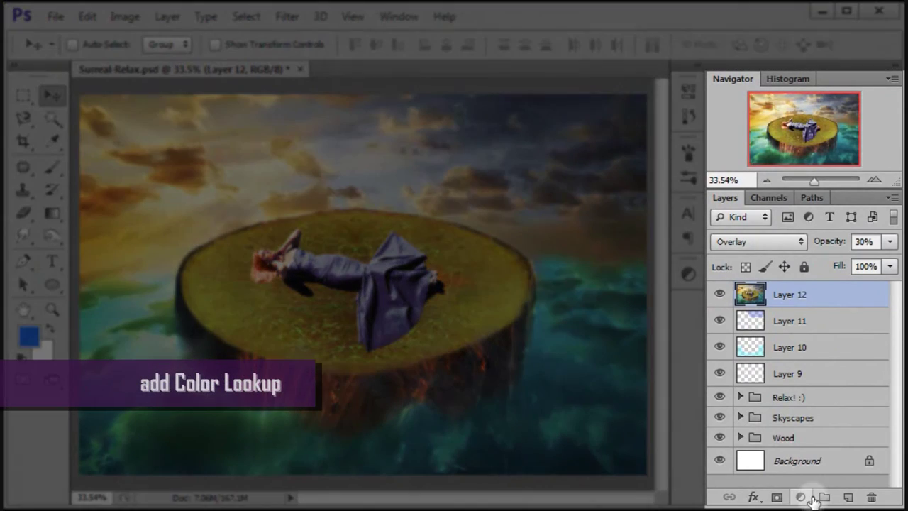
Add a Color Lookup adjustment using the filmstock_50.3dl 3DLUT file
click(802, 497)
click(792, 380)
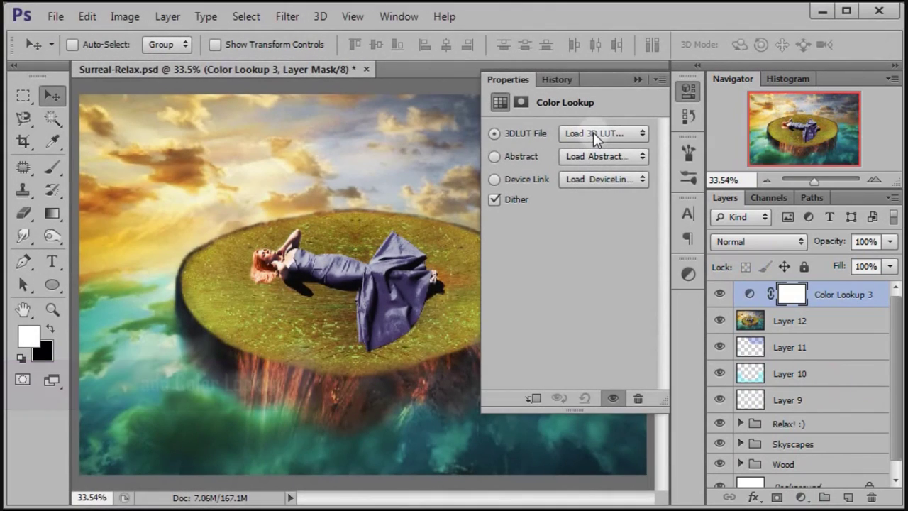
click(593, 134)
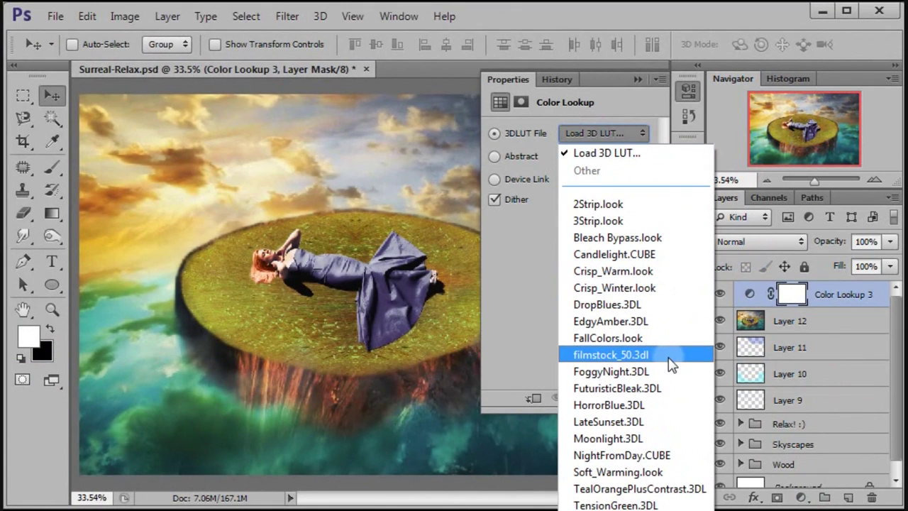
click(671, 359)
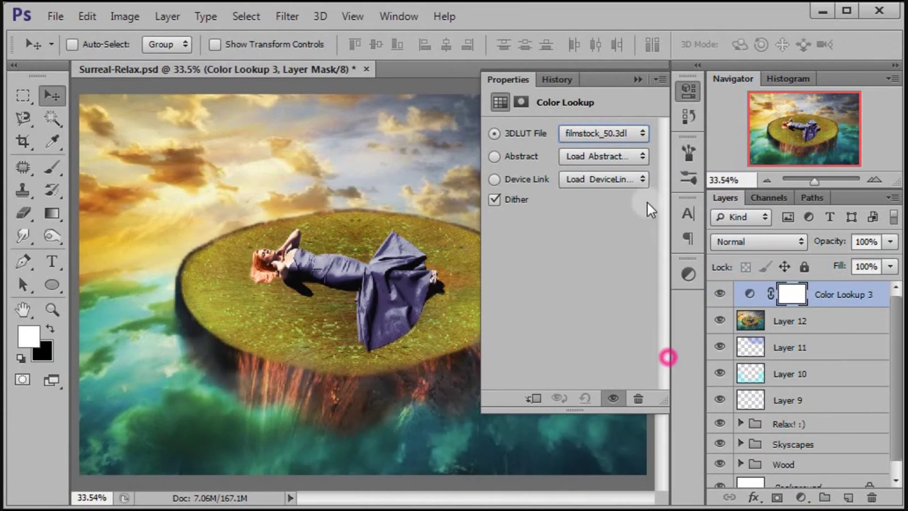
click(634, 79)
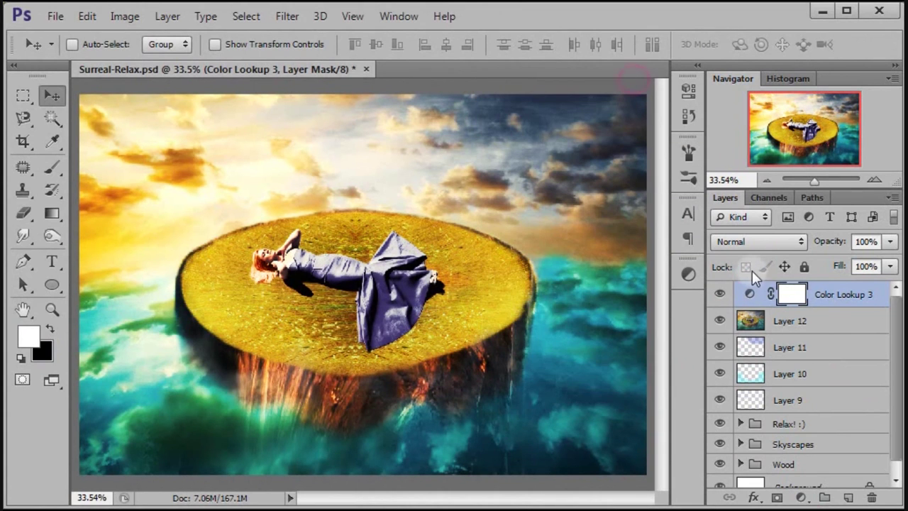
Set the lookup layer's blend mode to Darken and compare it on and off
click(754, 246)
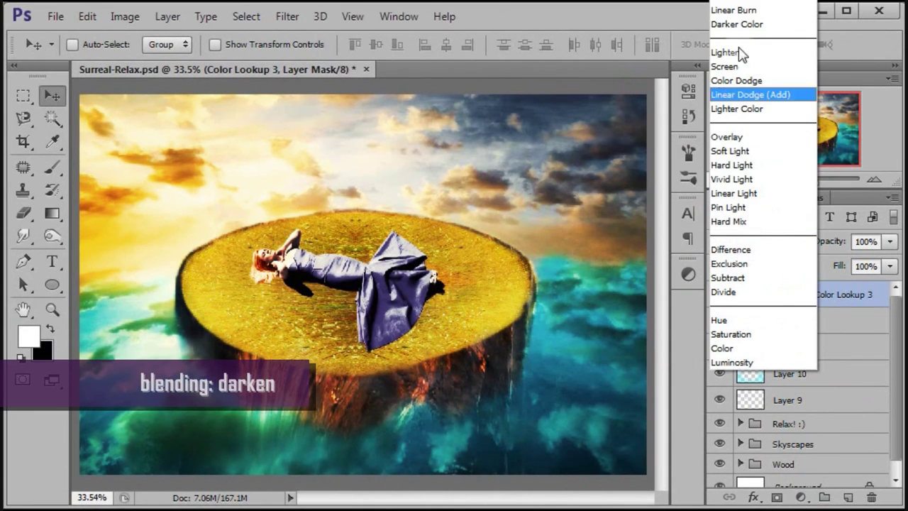
click(734, 10)
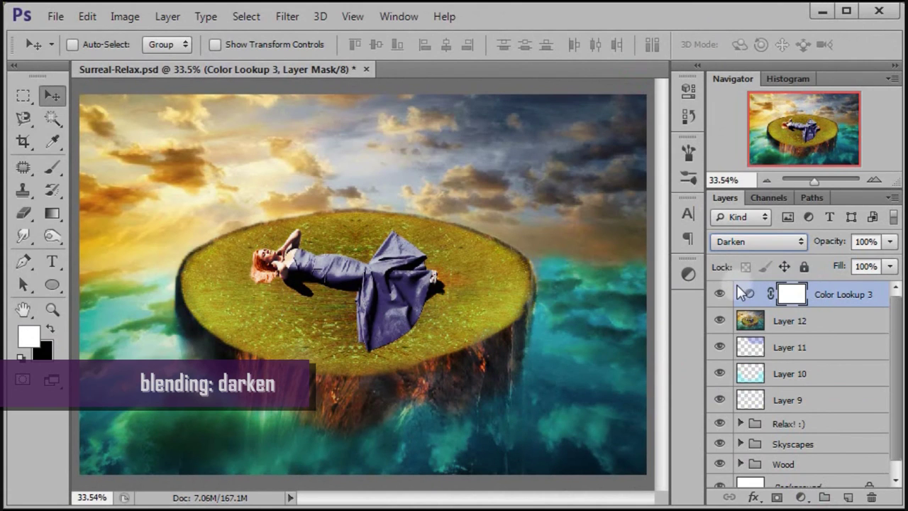
click(721, 294)
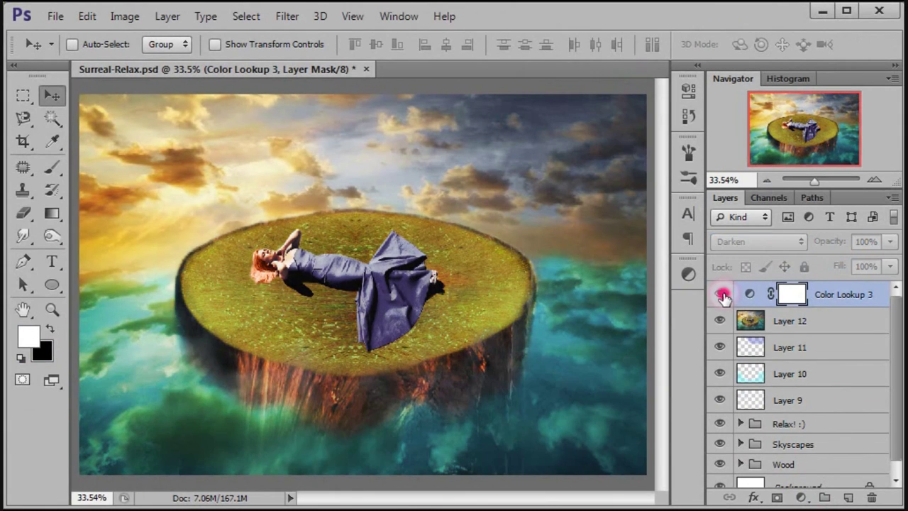
click(721, 294)
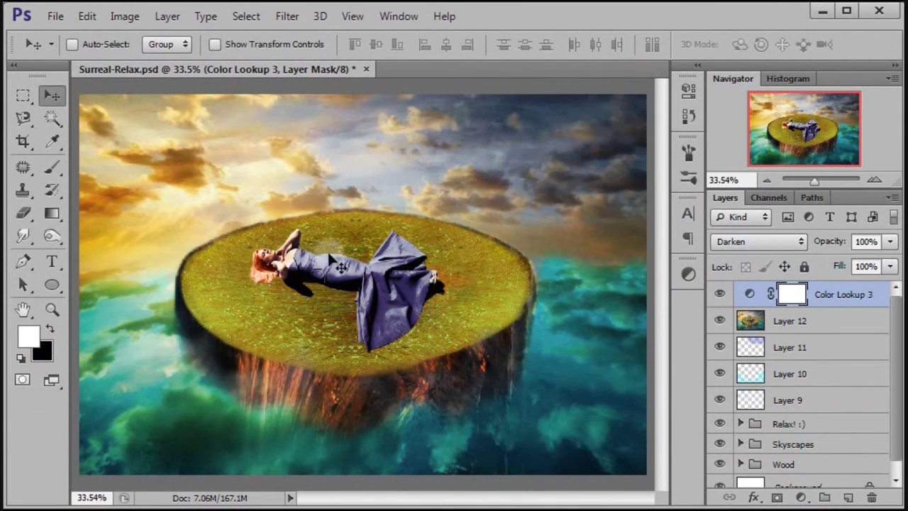